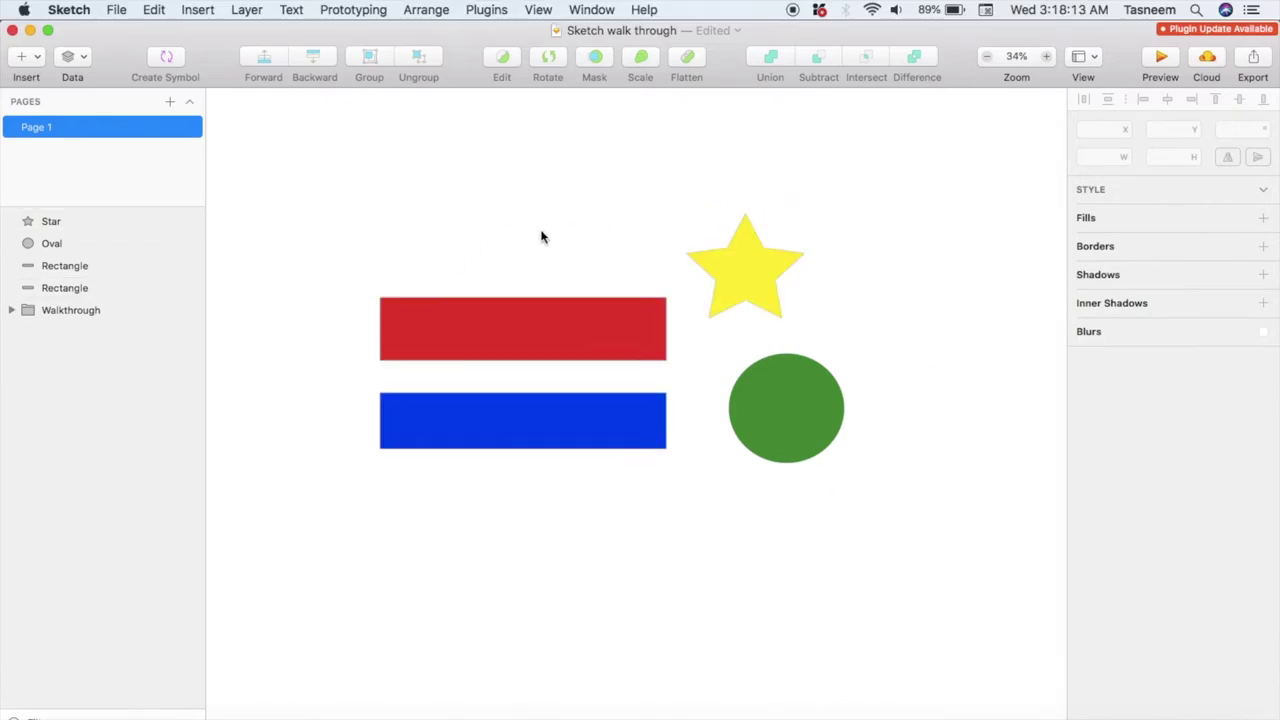
scroll(541, 237, right, 3)
scroll(541, 237, left, 6)
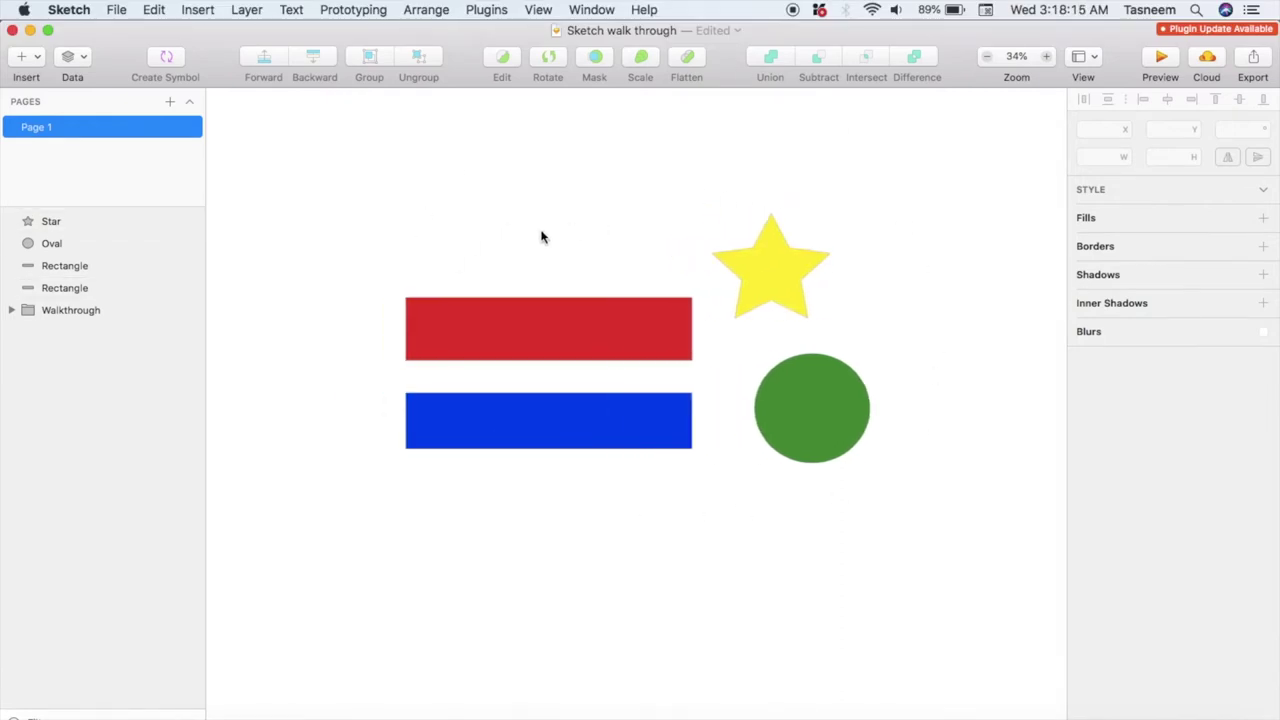
scroll(541, 237, up, 5)
scroll(541, 237, down, 6)
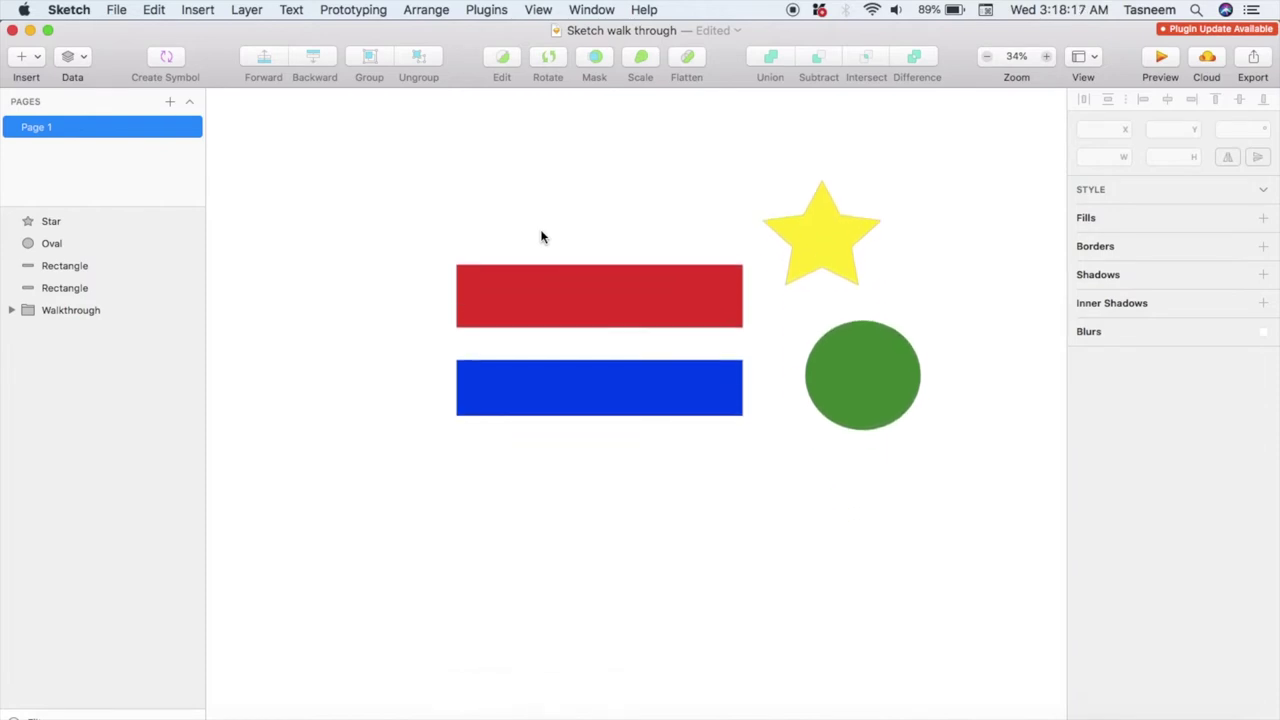
scroll(541, 237, up, 5)
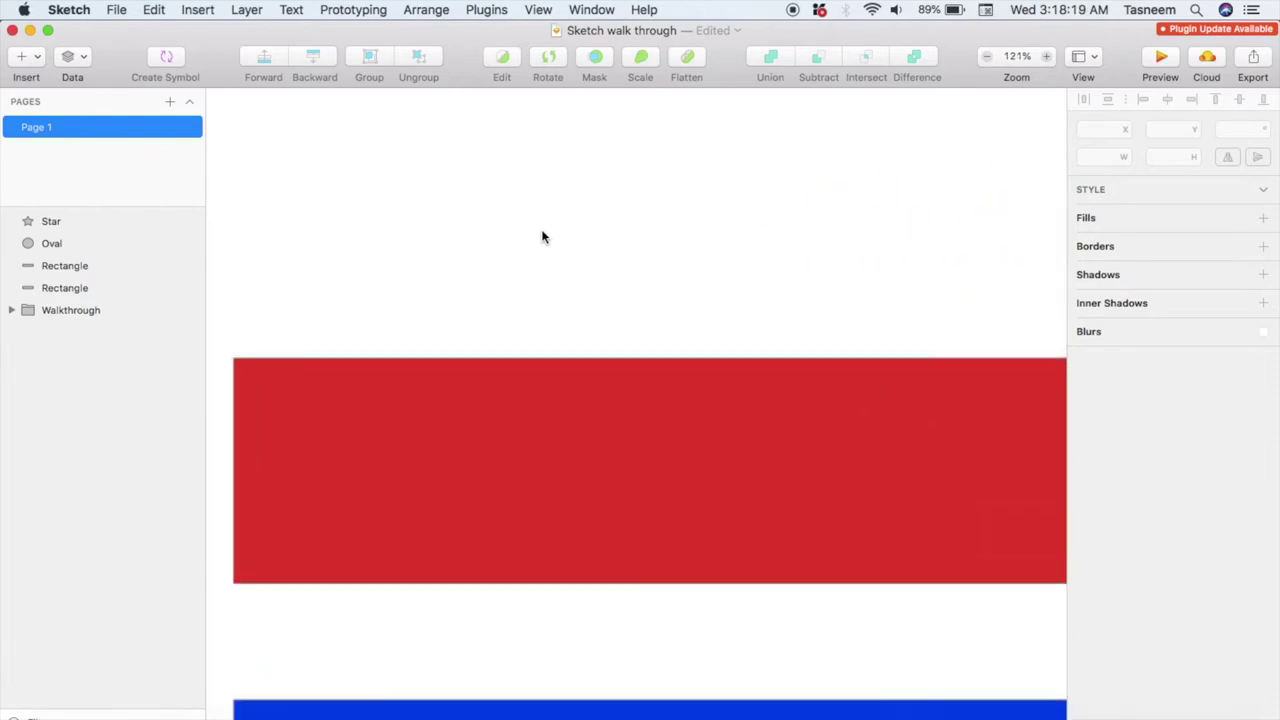
scroll(541, 237, down, 5)
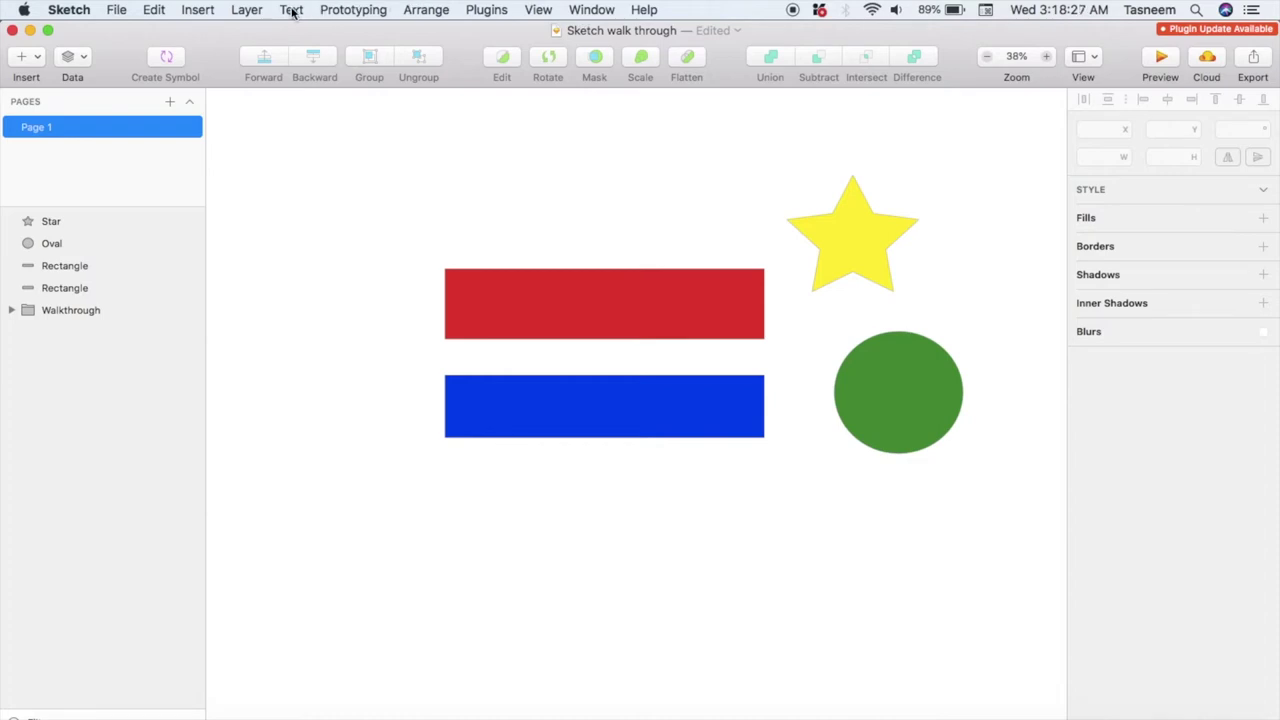
click(204, 9)
mouse_move(224, 58)
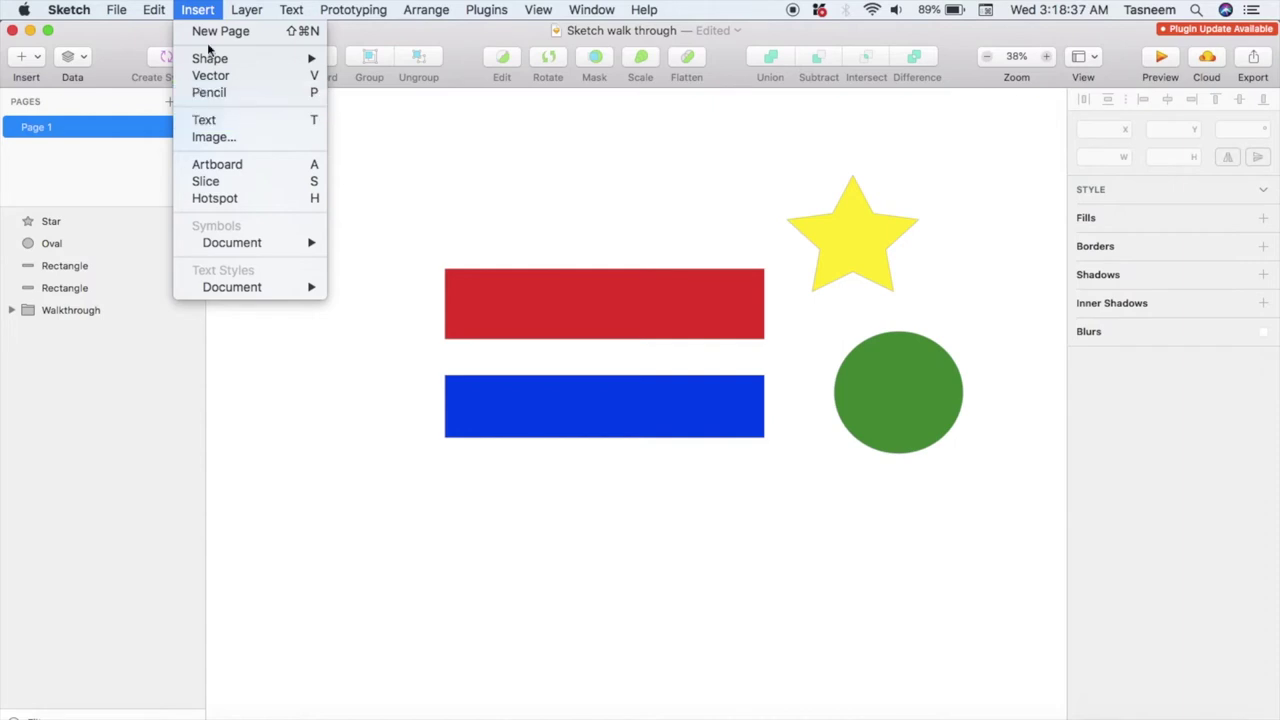
click(200, 9)
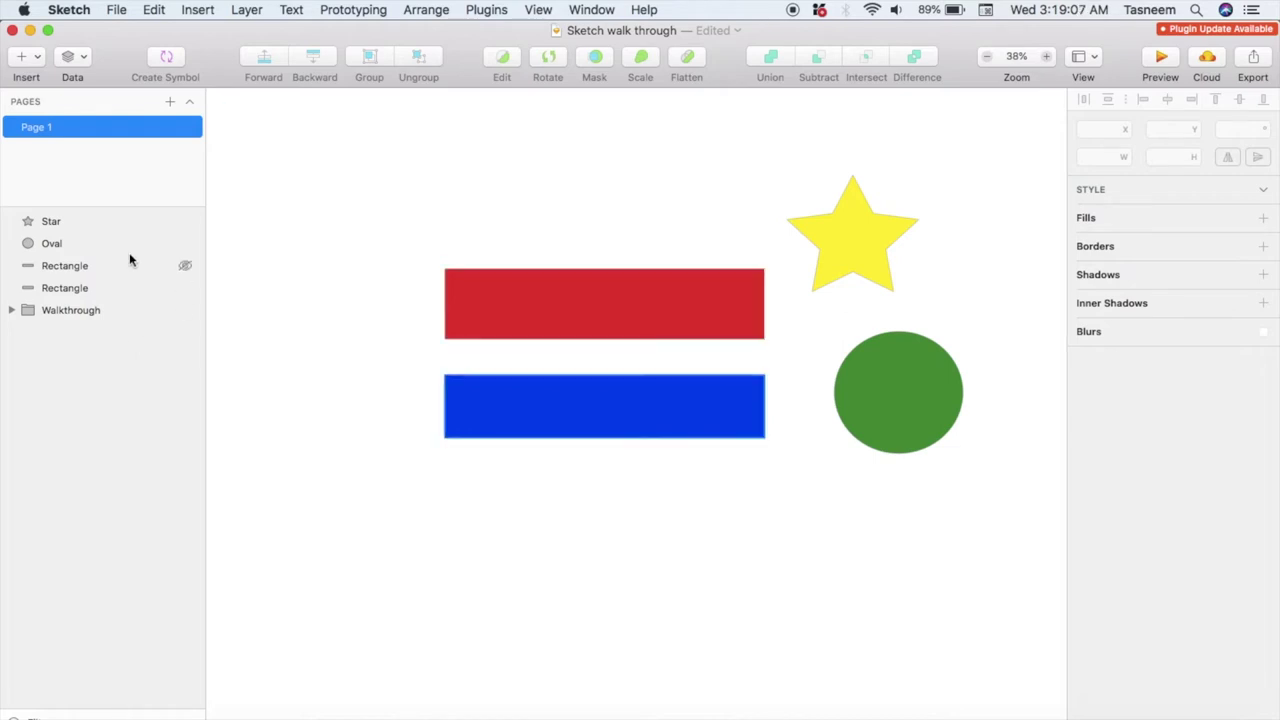
Step: Group the star, the oval and the two rectangles, and name the group "Demo"
click(67, 223)
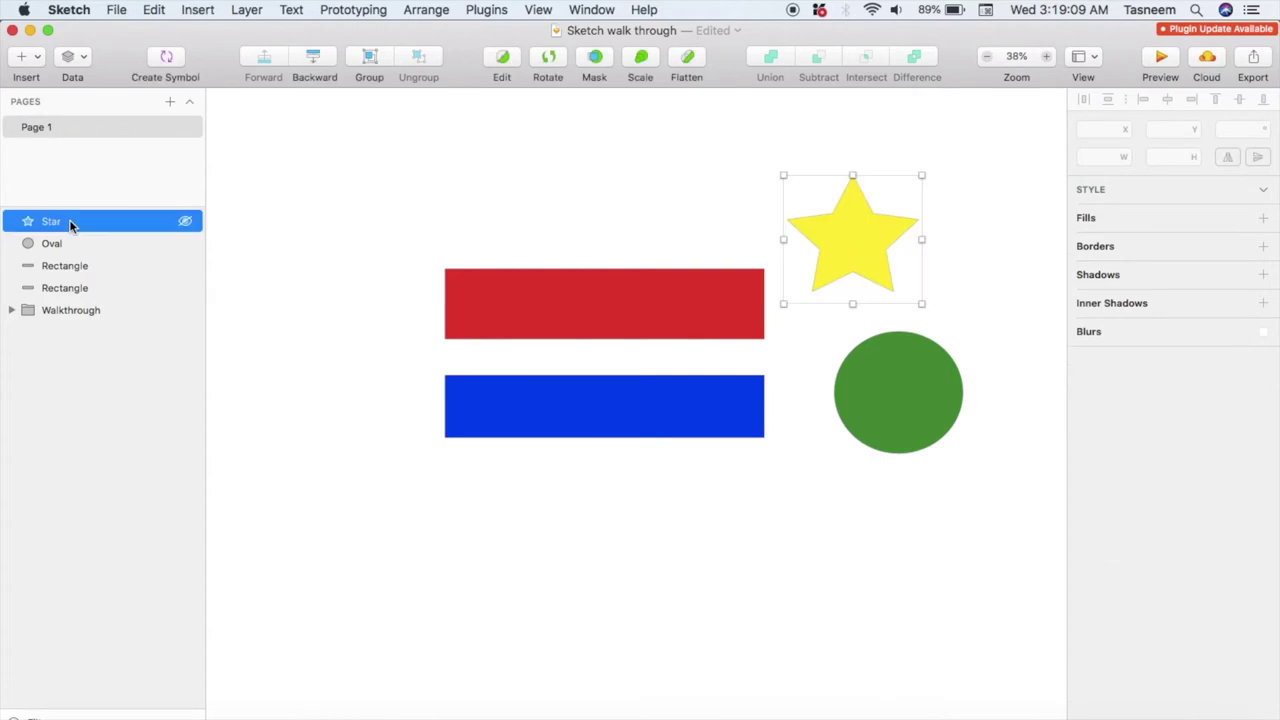
shift+click(104, 288)
right_click(100, 263)
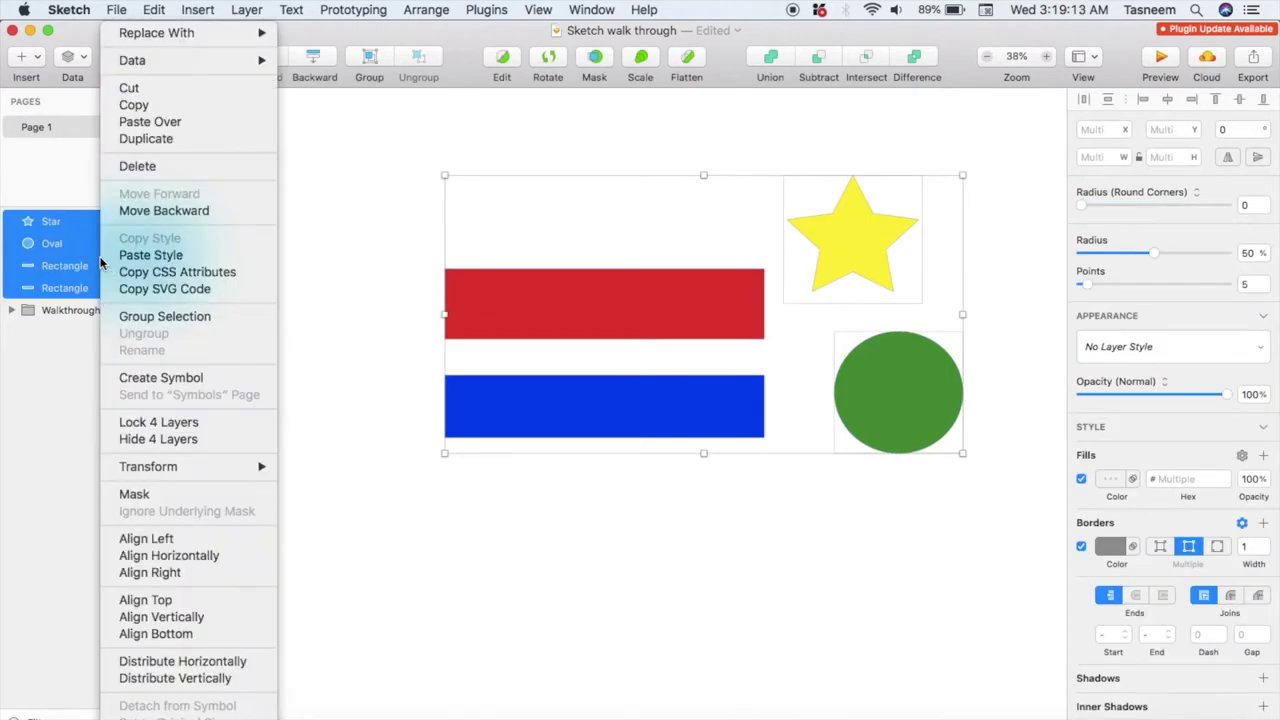
click(201, 322)
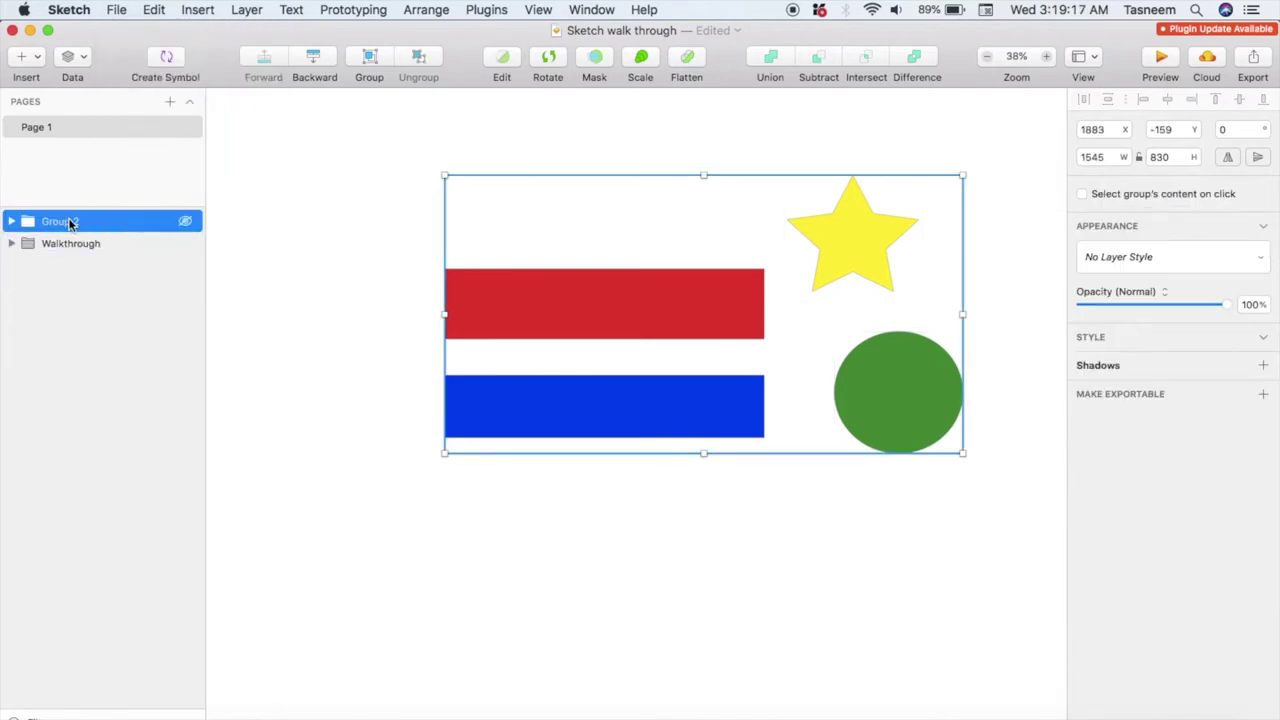
double_click(82, 222)
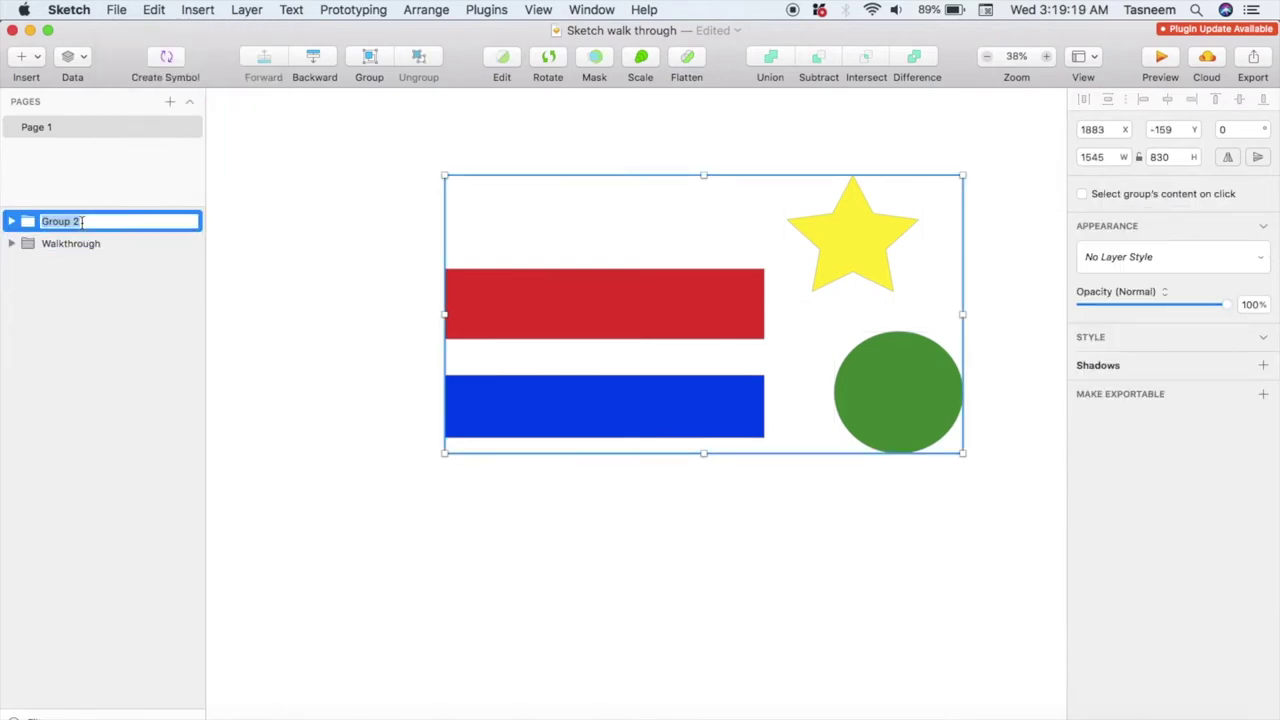
text(Demo)
key(Return)
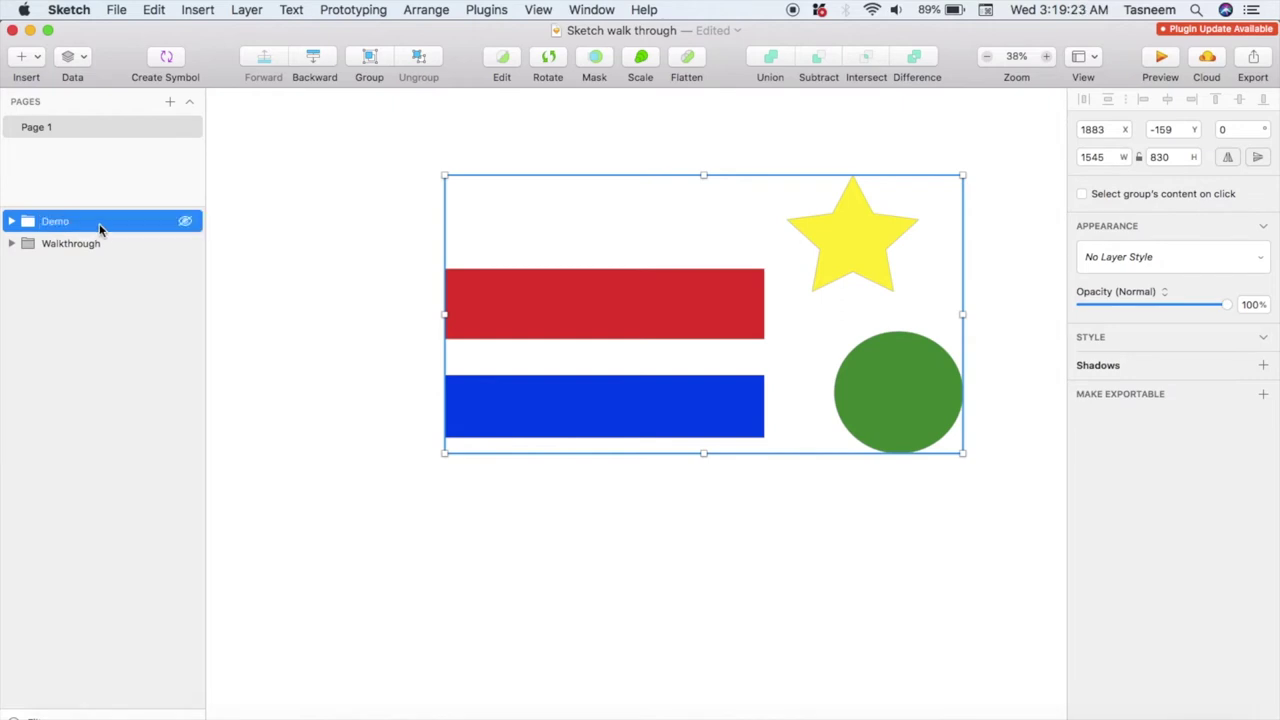
Step: Expand the Demo group and move the Walkthrough group above it in the layer order
click(12, 222)
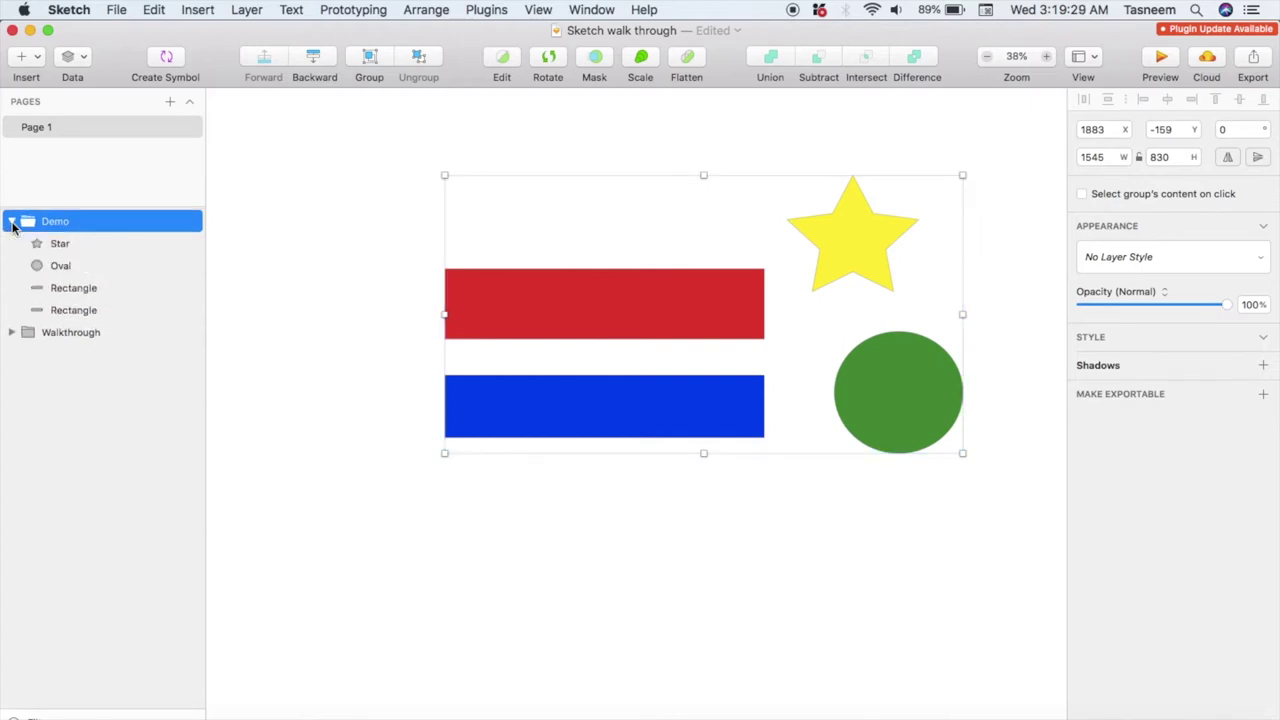
click(12, 222)
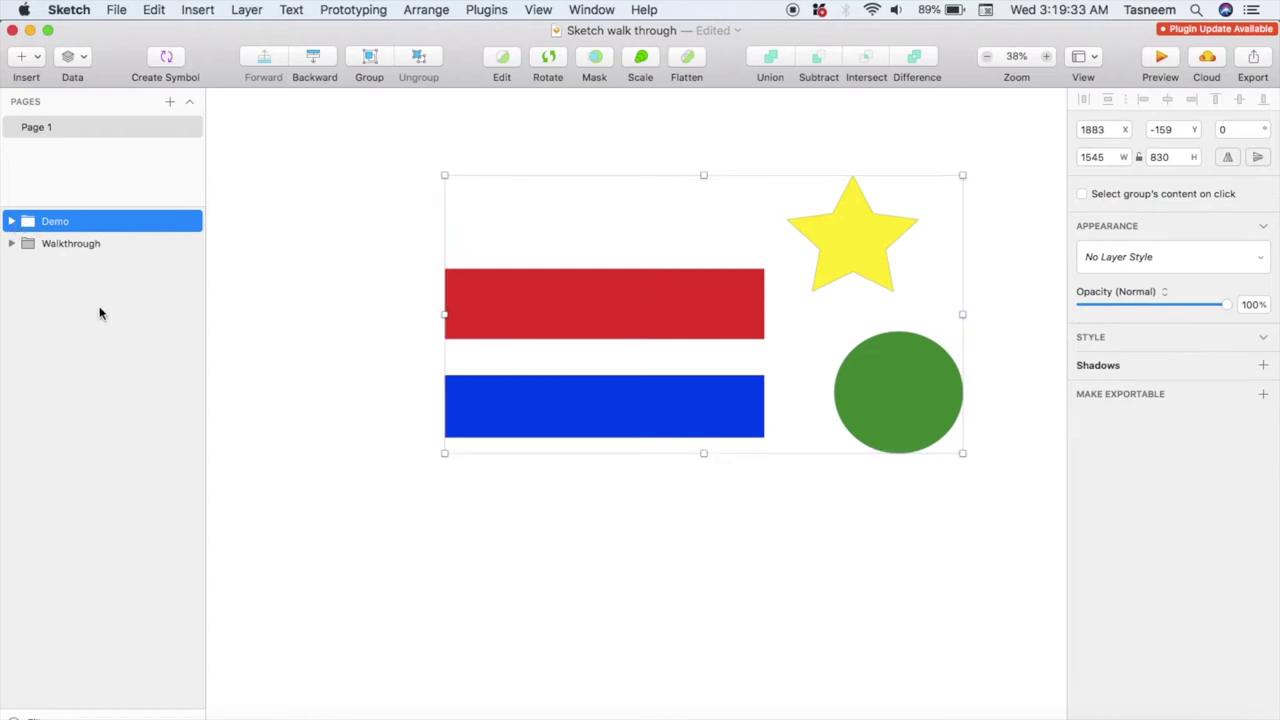
click(12, 222)
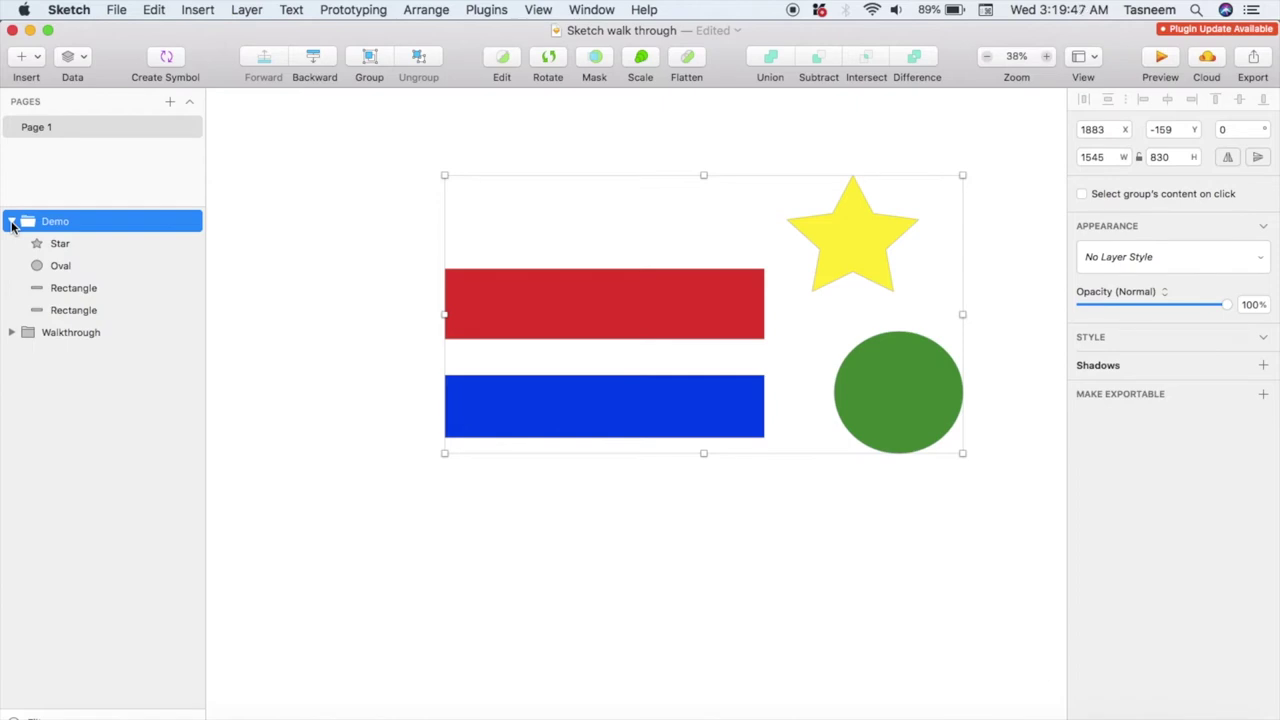
click(66, 332)
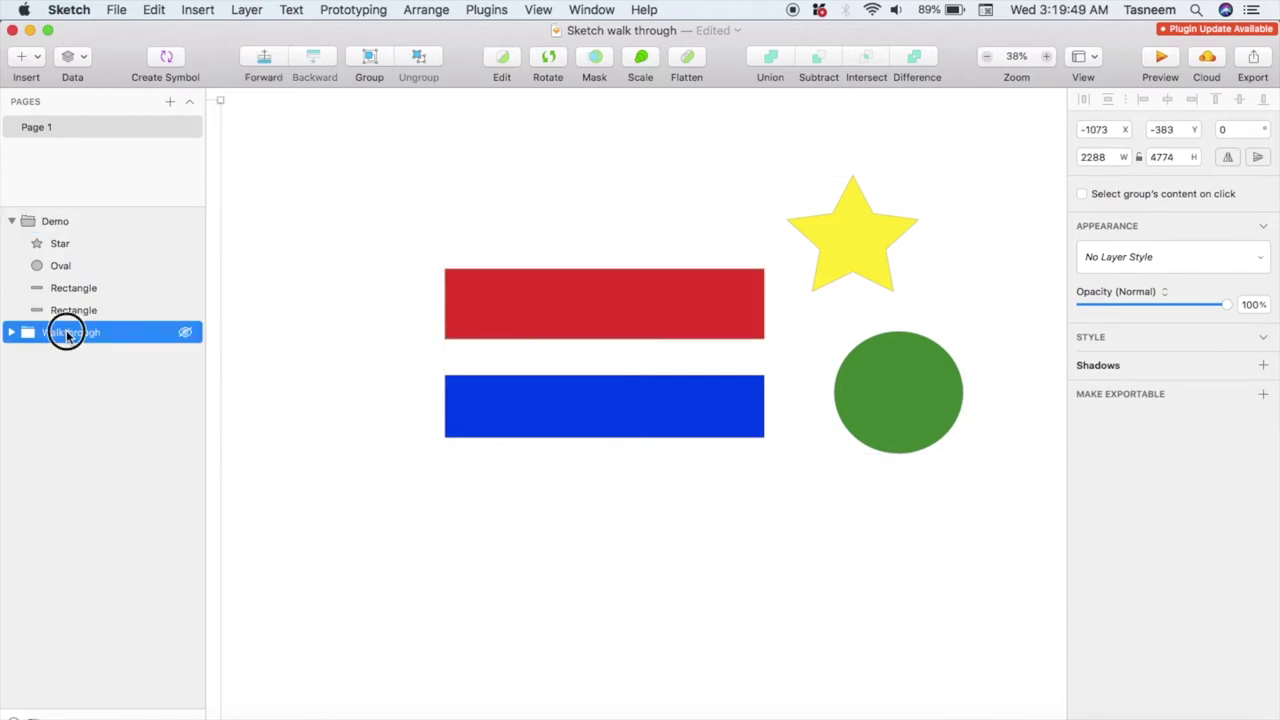
drag(76, 224, 54, 209)
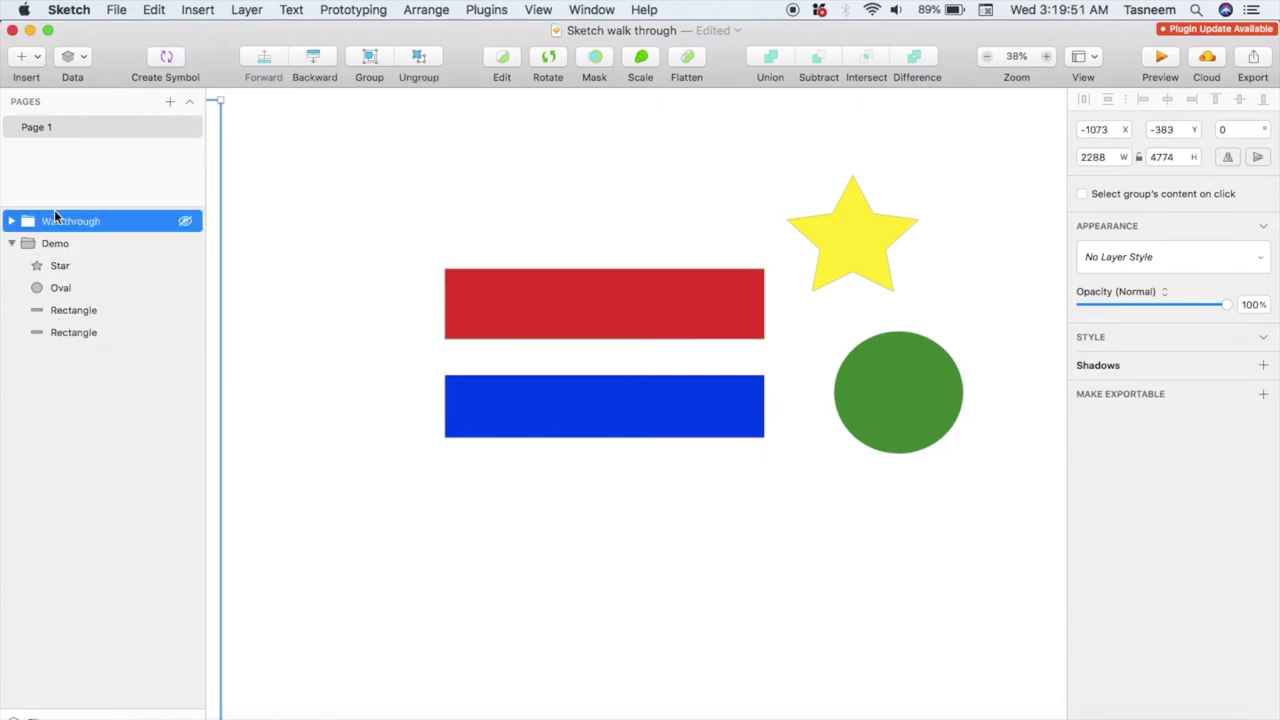
Step: Move the Star layer out of the Demo group and back into it, and collapse the group
click(68, 266)
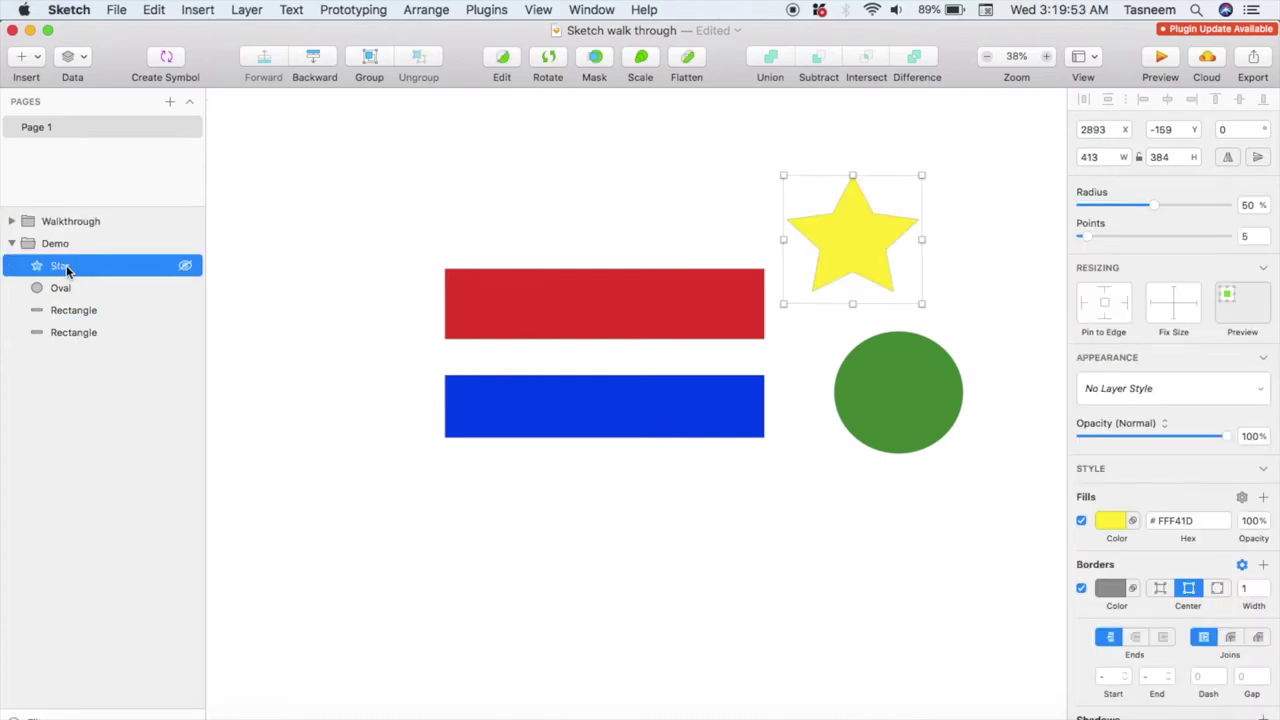
drag(66, 270, 66, 237)
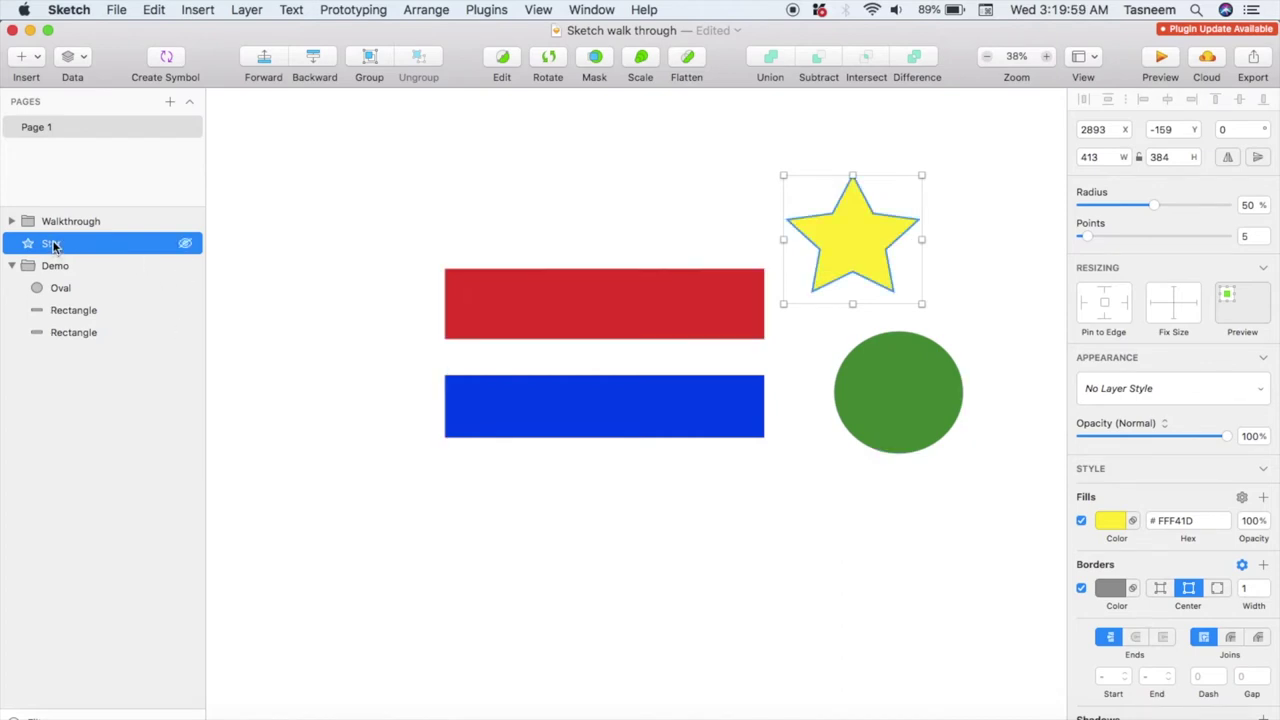
drag(55, 246, 58, 270)
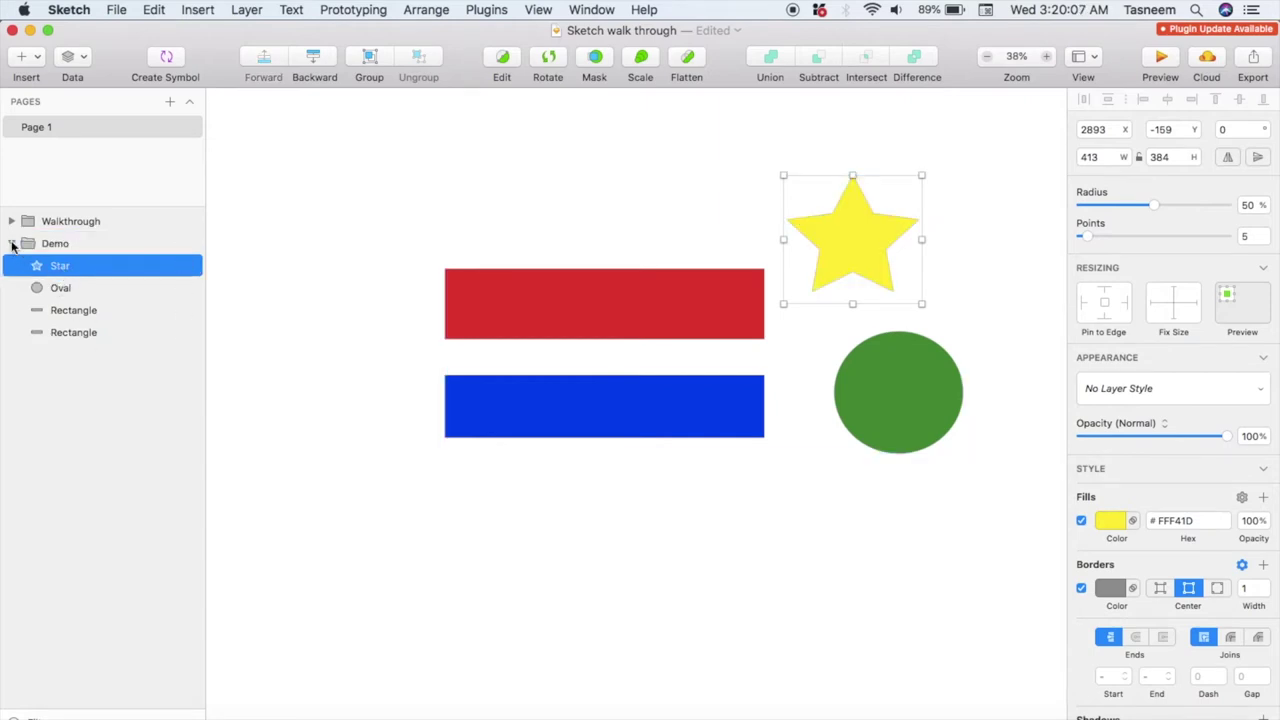
click(12, 244)
Step: Examine the floor plan background example in the Walkthrough group, including its layer type and layer name guidelines
scroll(558, 277, down, 5)
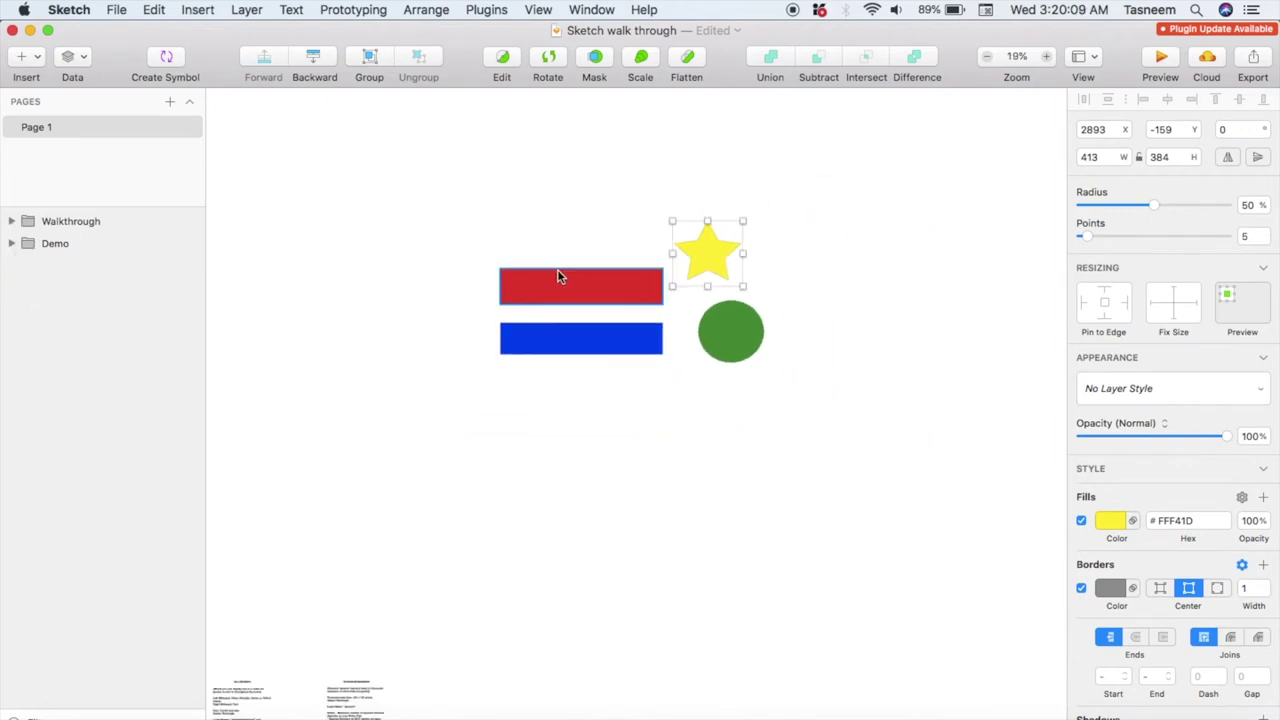
scroll(558, 277, left, 3)
scroll(558, 277, left, 3)
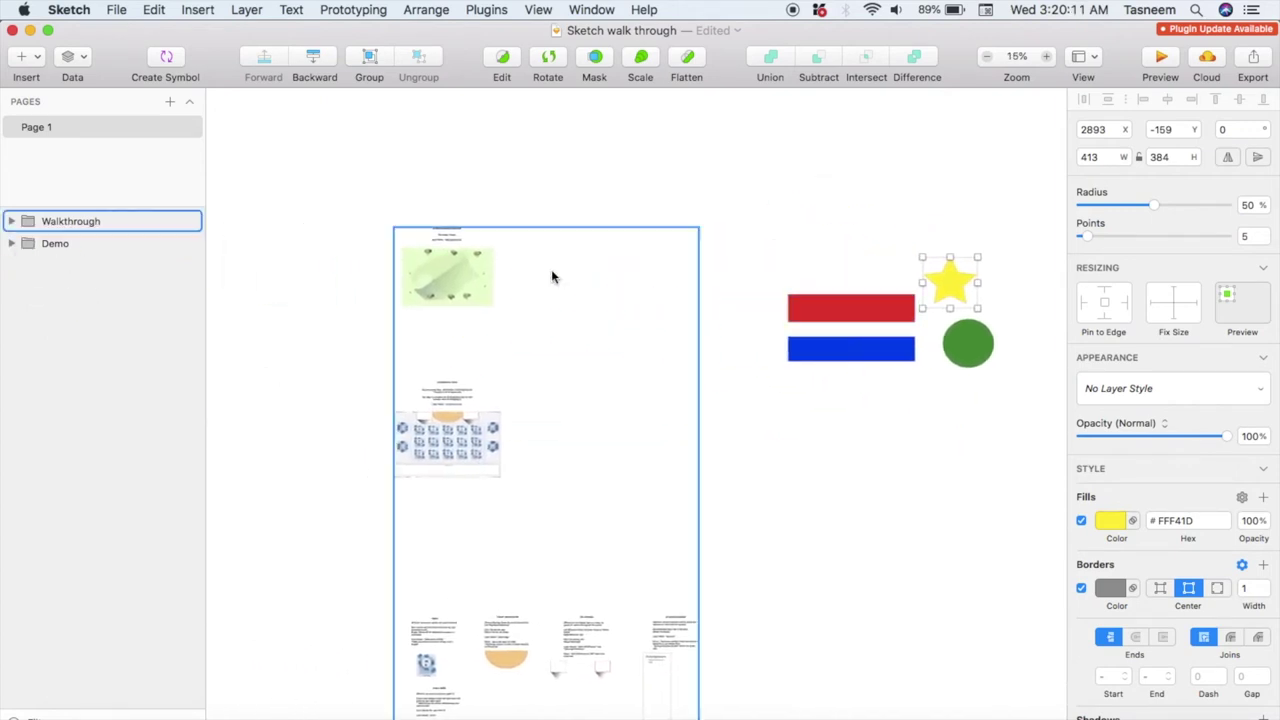
scroll(465, 259, up, 8)
scroll(465, 265, up, 1)
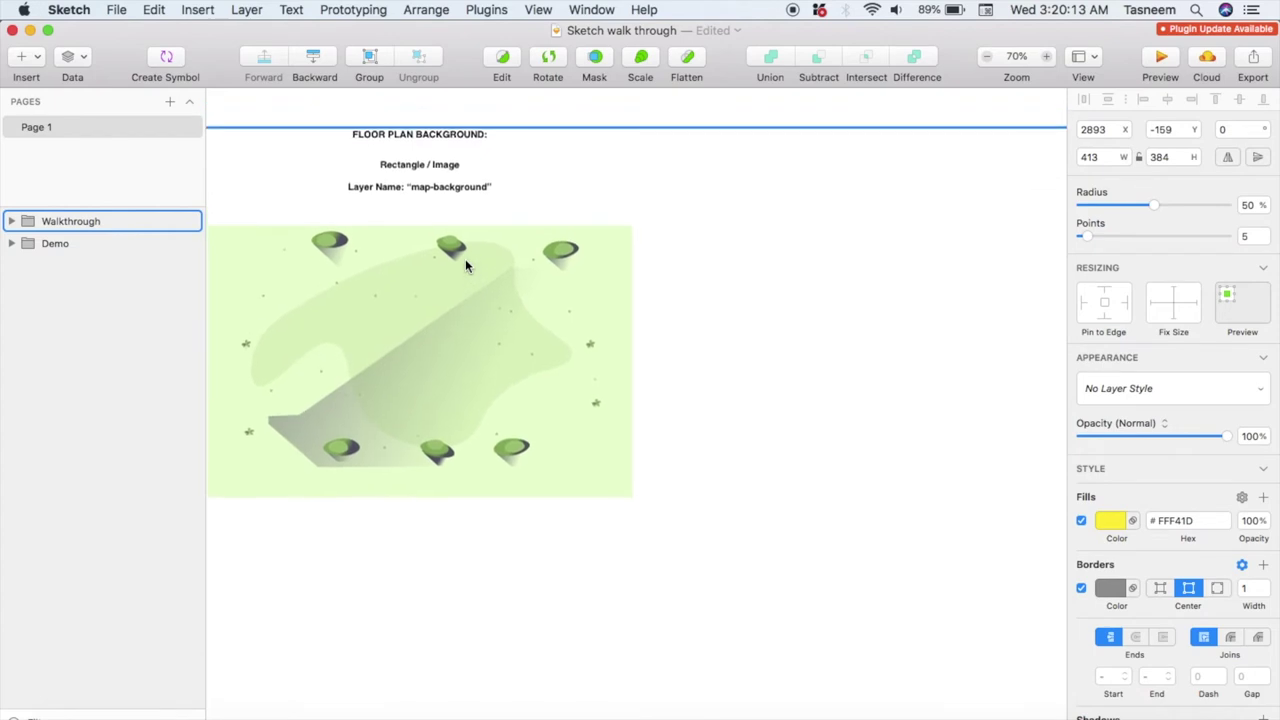
scroll(465, 265, left, 2)
scroll(465, 265, up, 2)
scroll(465, 265, up, 3)
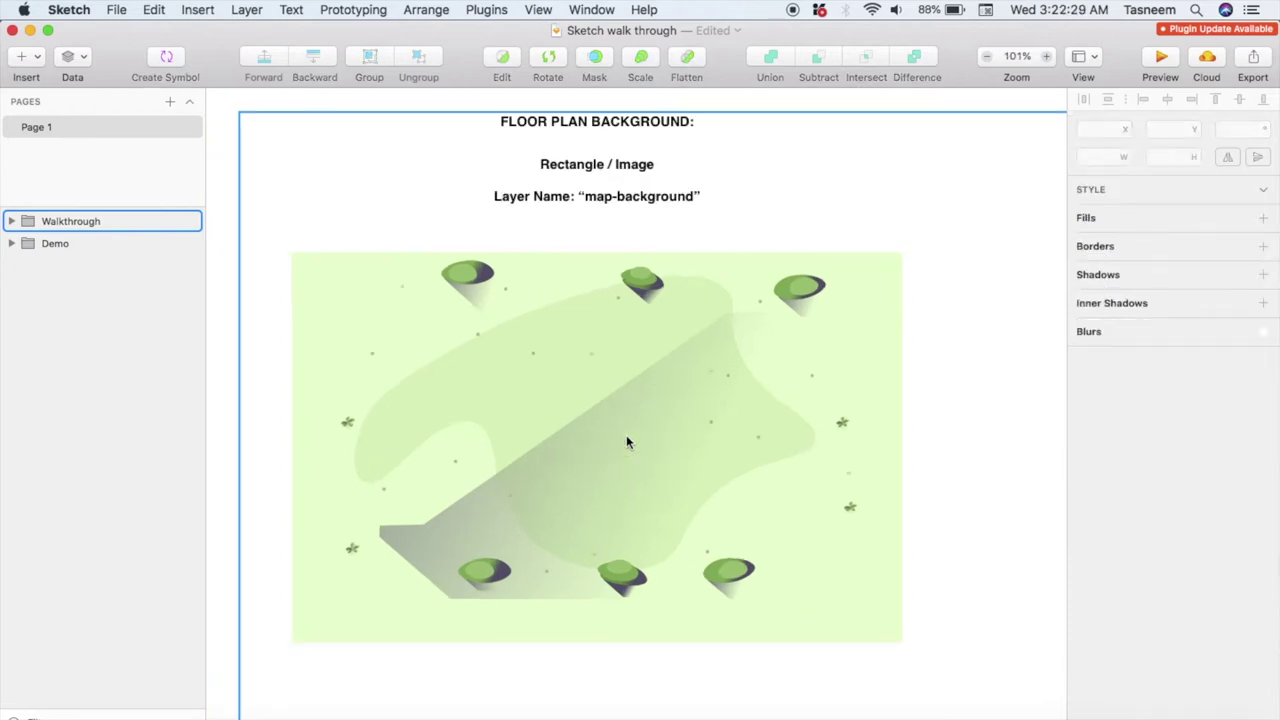
Step: Import the red stage curtain photo from the Downloads folder, placing it between the floor plan background and conference area sections
scroll(626, 442, down, 3)
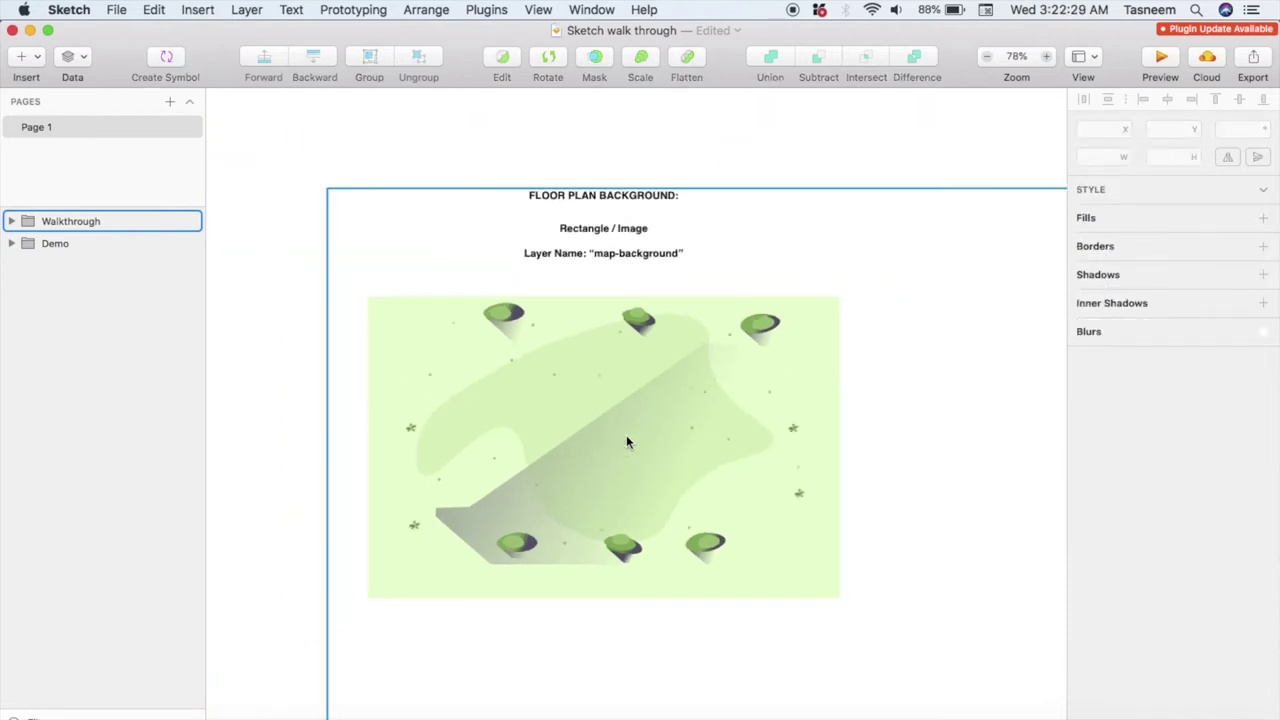
scroll(626, 442, down, 5)
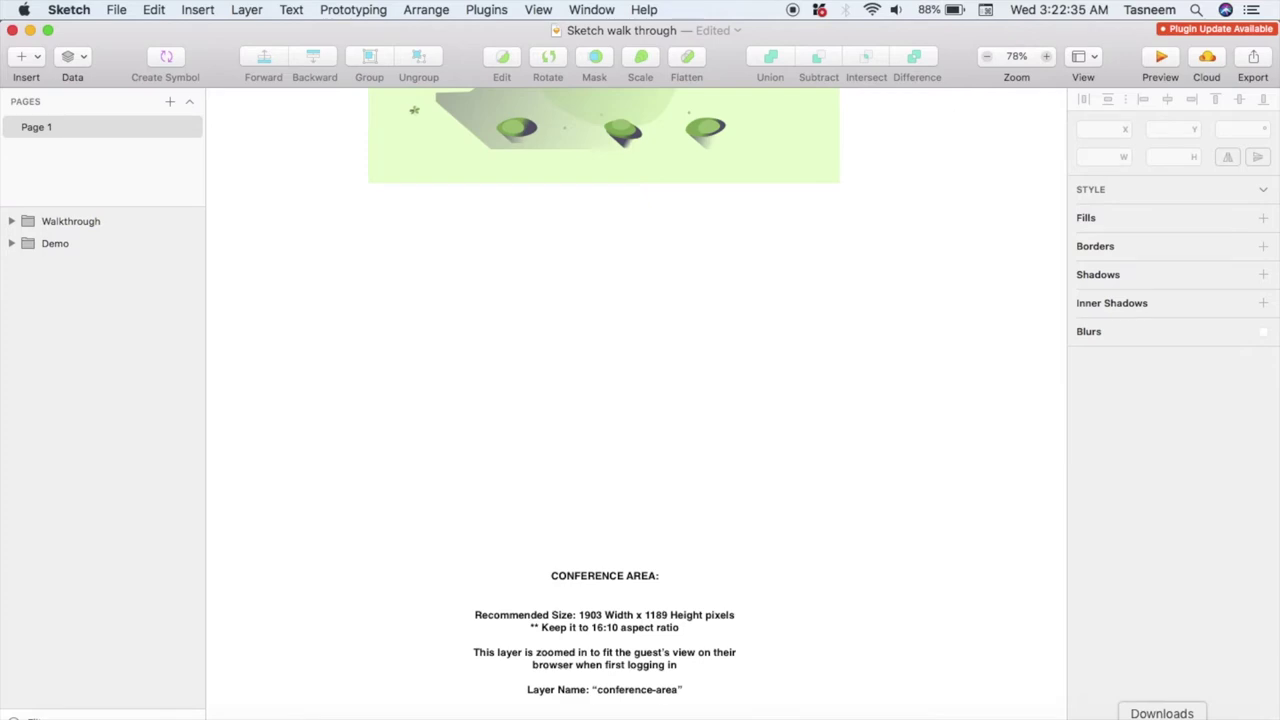
click(1162, 718)
drag(1163, 694, 594, 314)
Step: Scale the curtain image down proportionally to about 580 × 387 so it fits below the floor plan background
key(super+2)
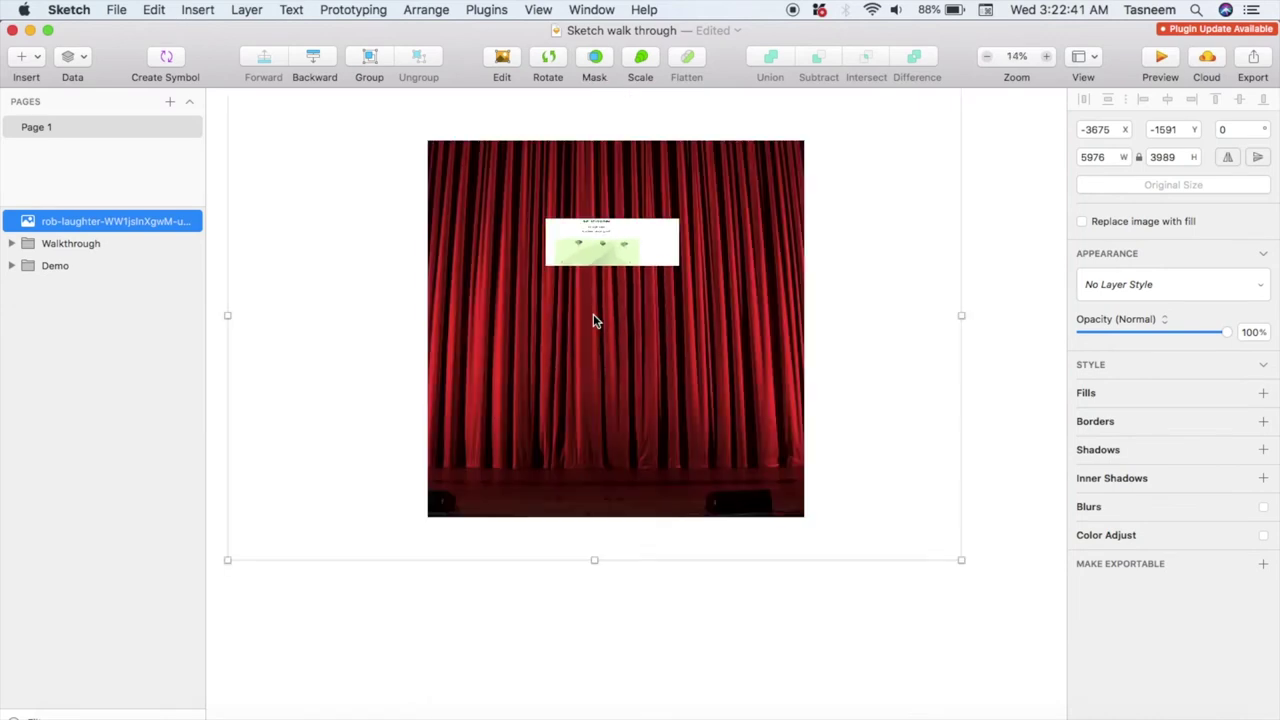
key(super+minus)
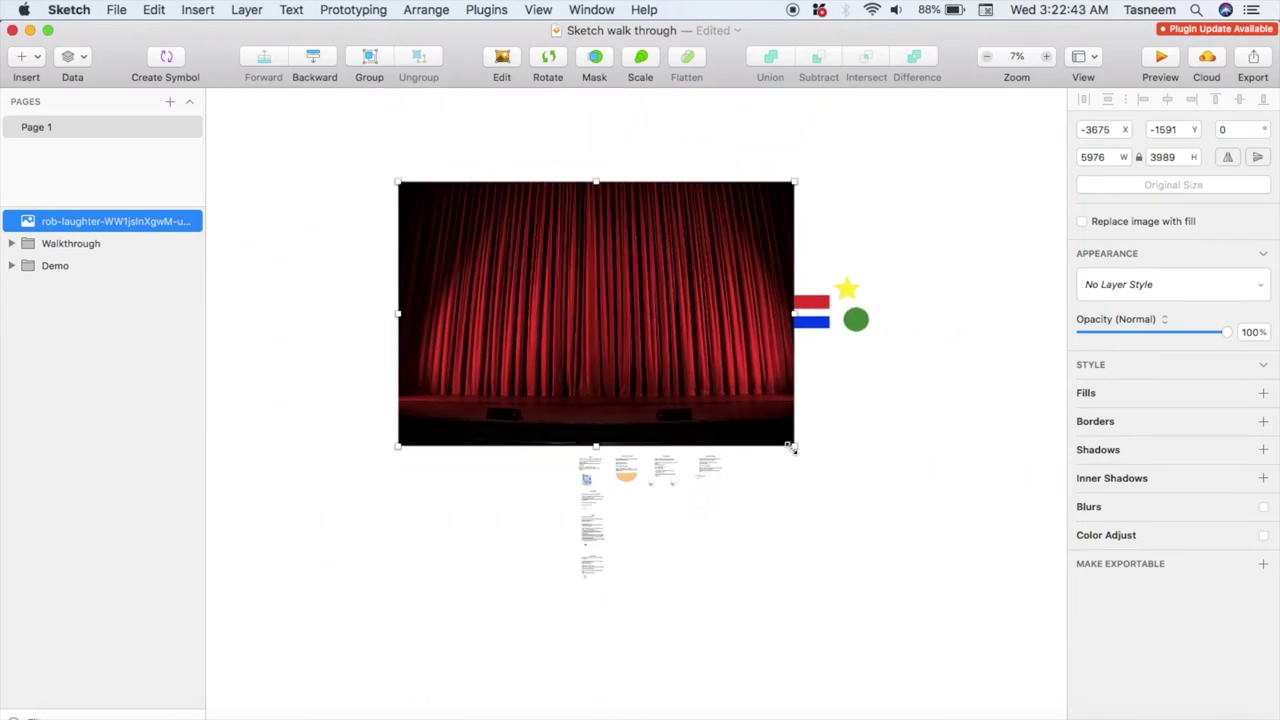
drag(790, 447, 600, 320)
scroll(600, 320, up, 5)
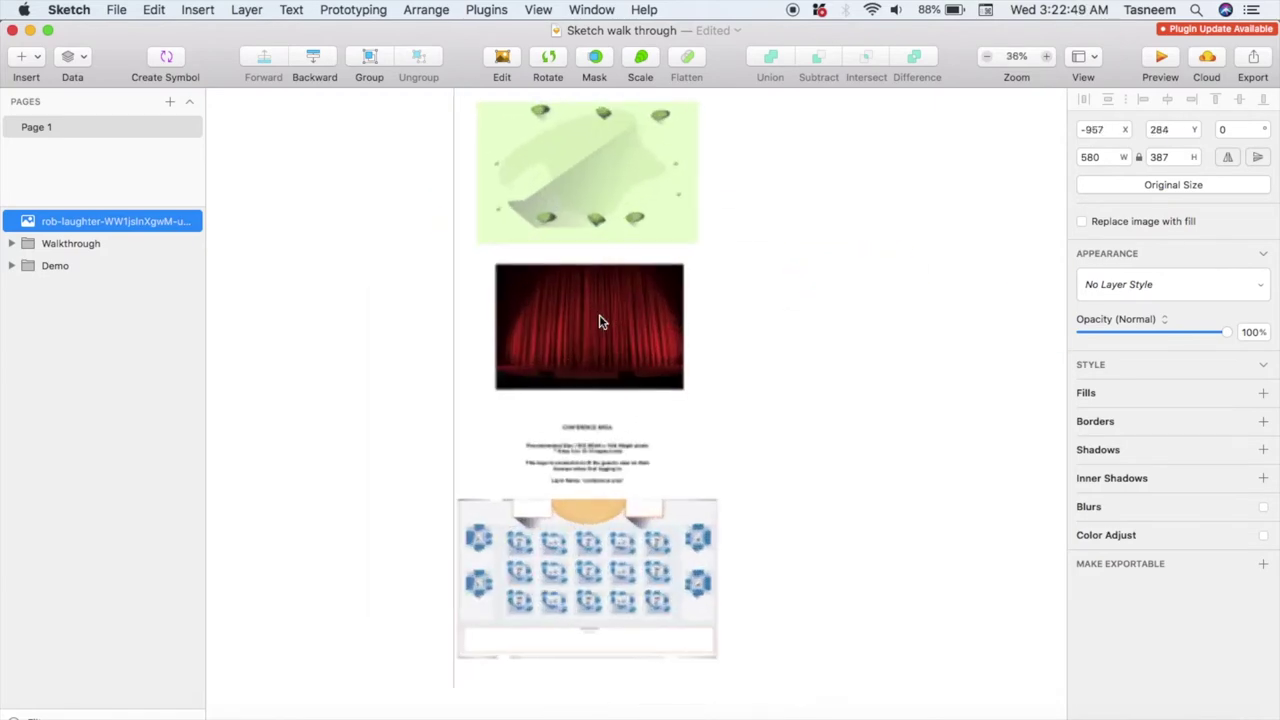
scroll(600, 320, up, 5)
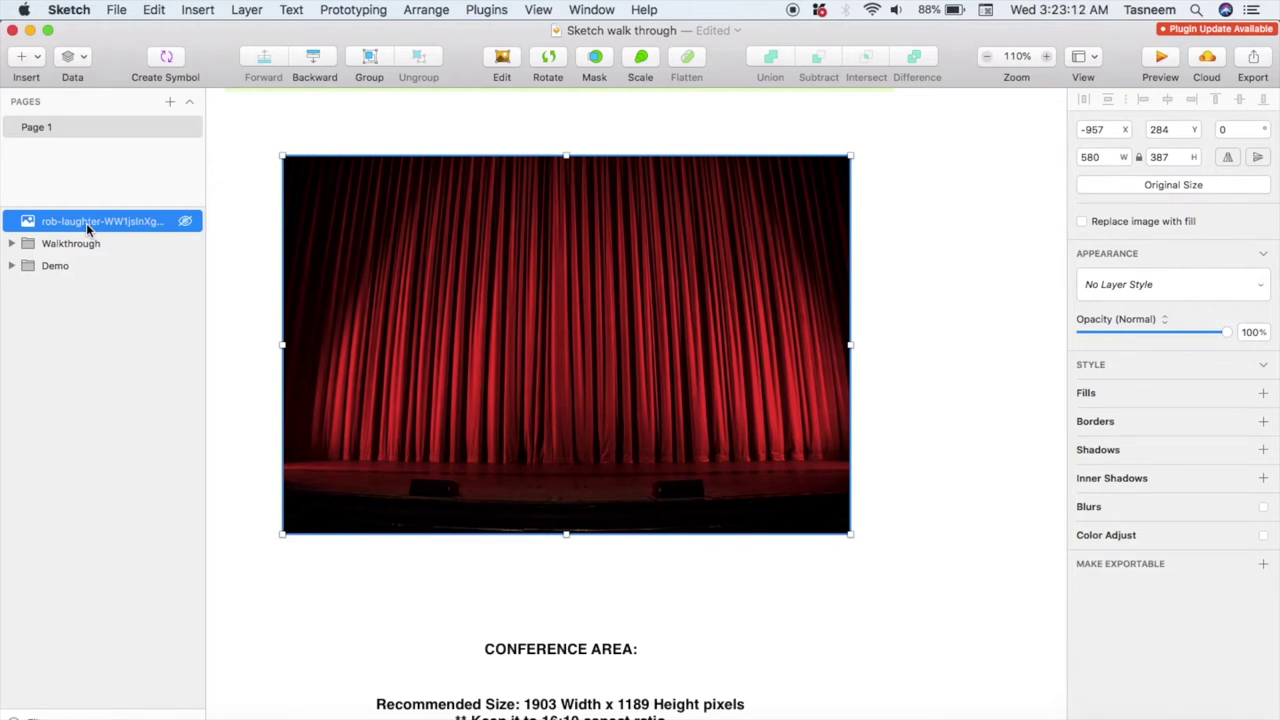
Step: Put the curtain image in its own group and name the group "map-background"
right_click(86, 223)
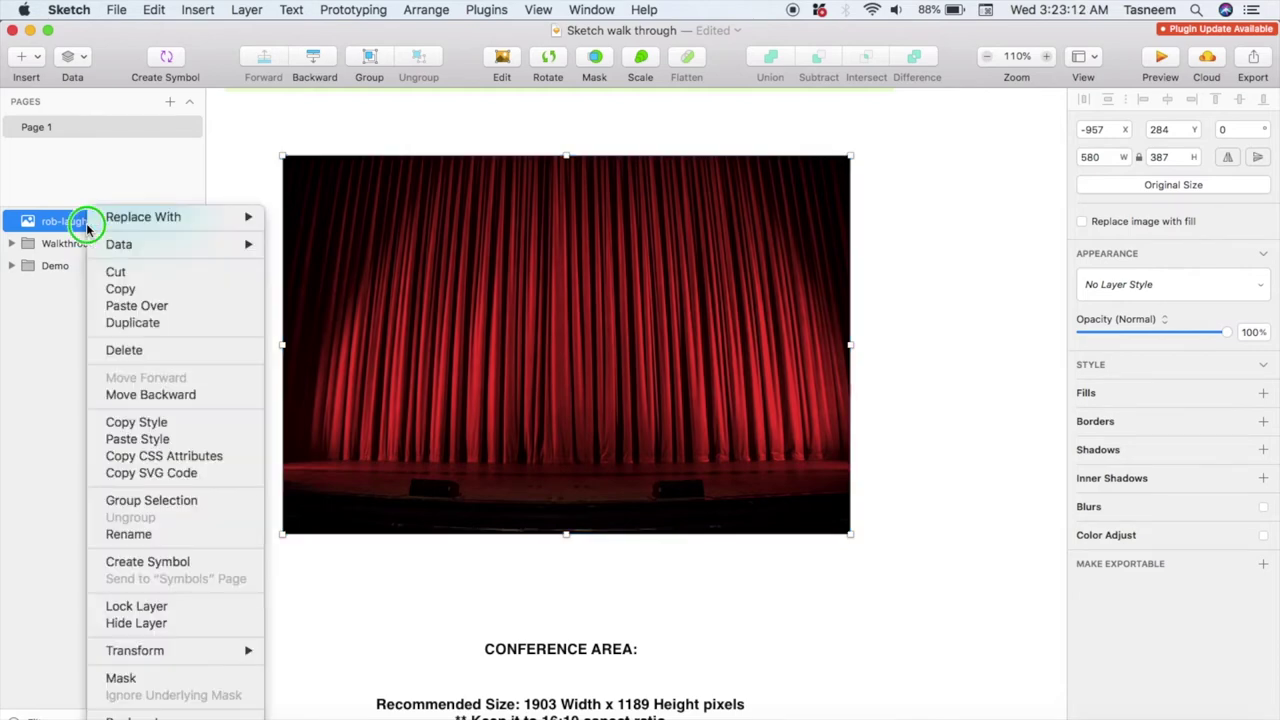
click(194, 502)
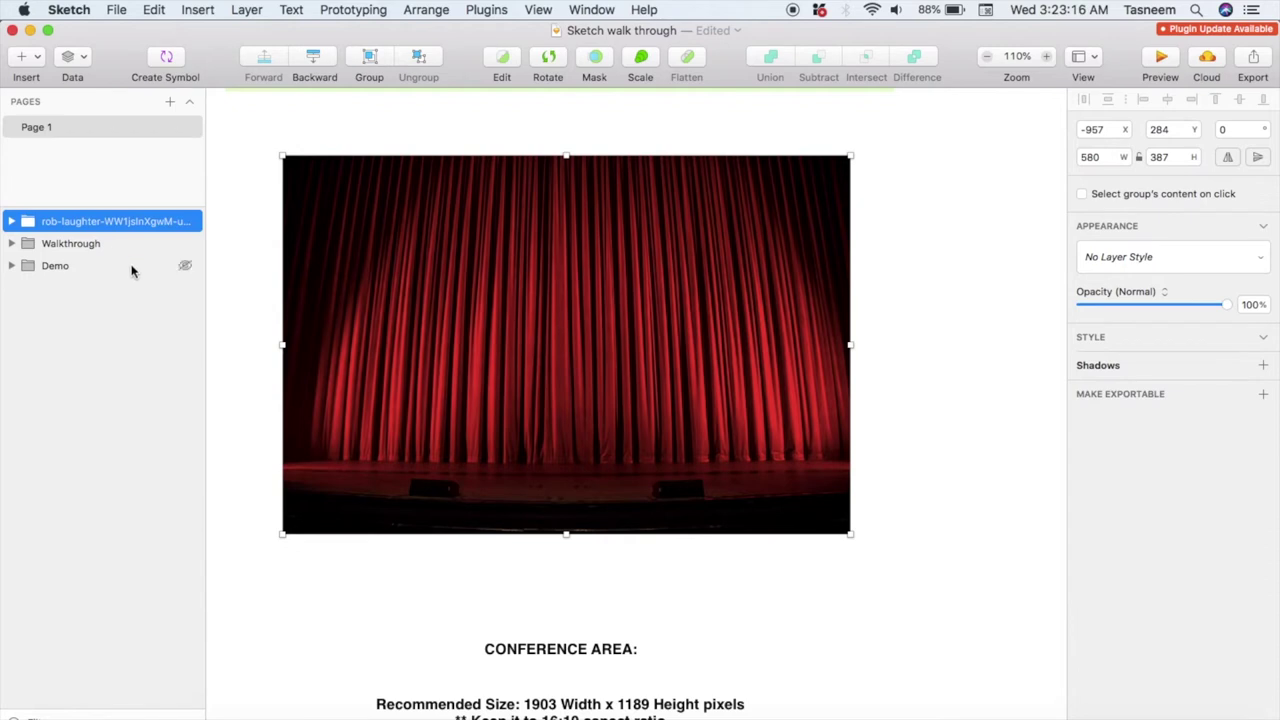
double_click(104, 220)
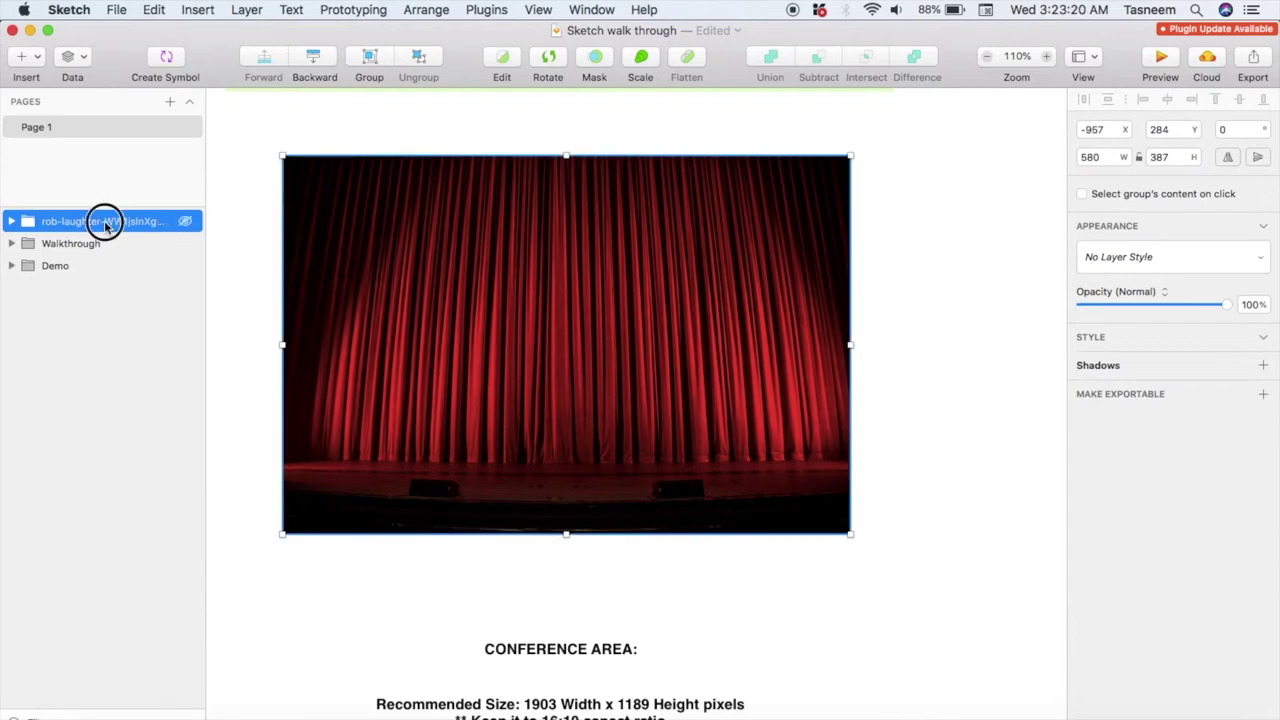
text(map-)
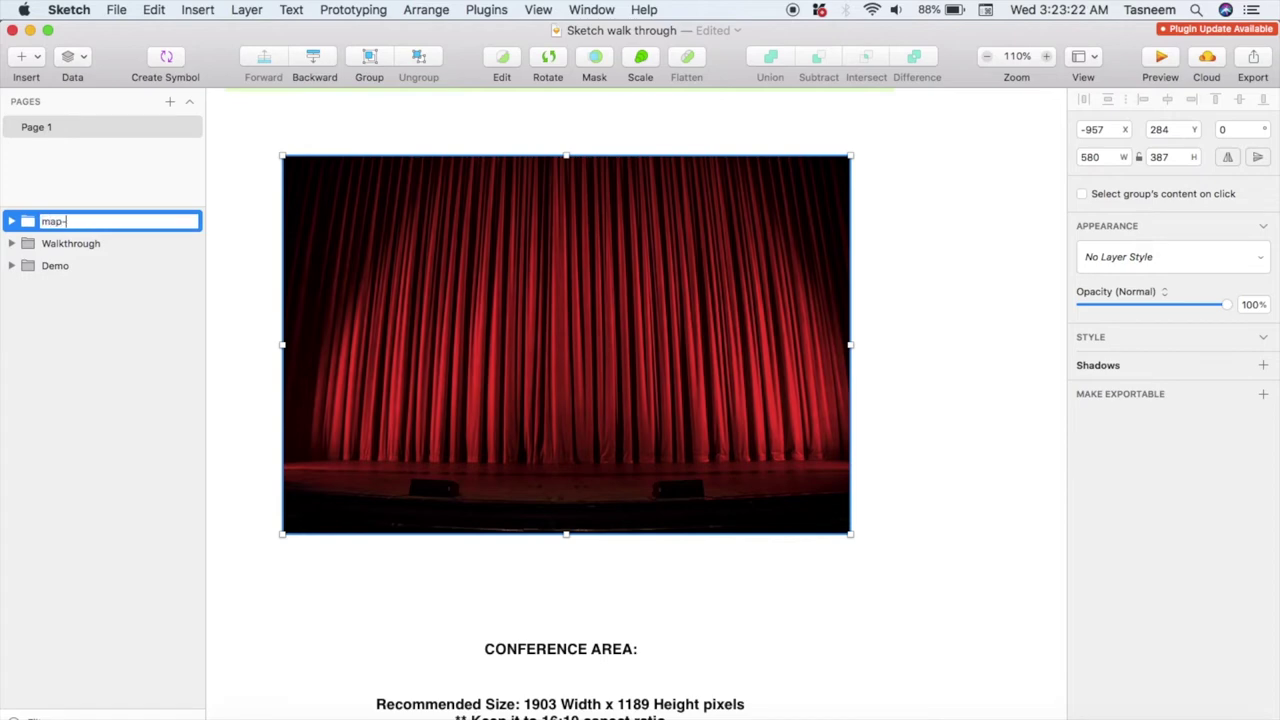
text(background)
key(Return)
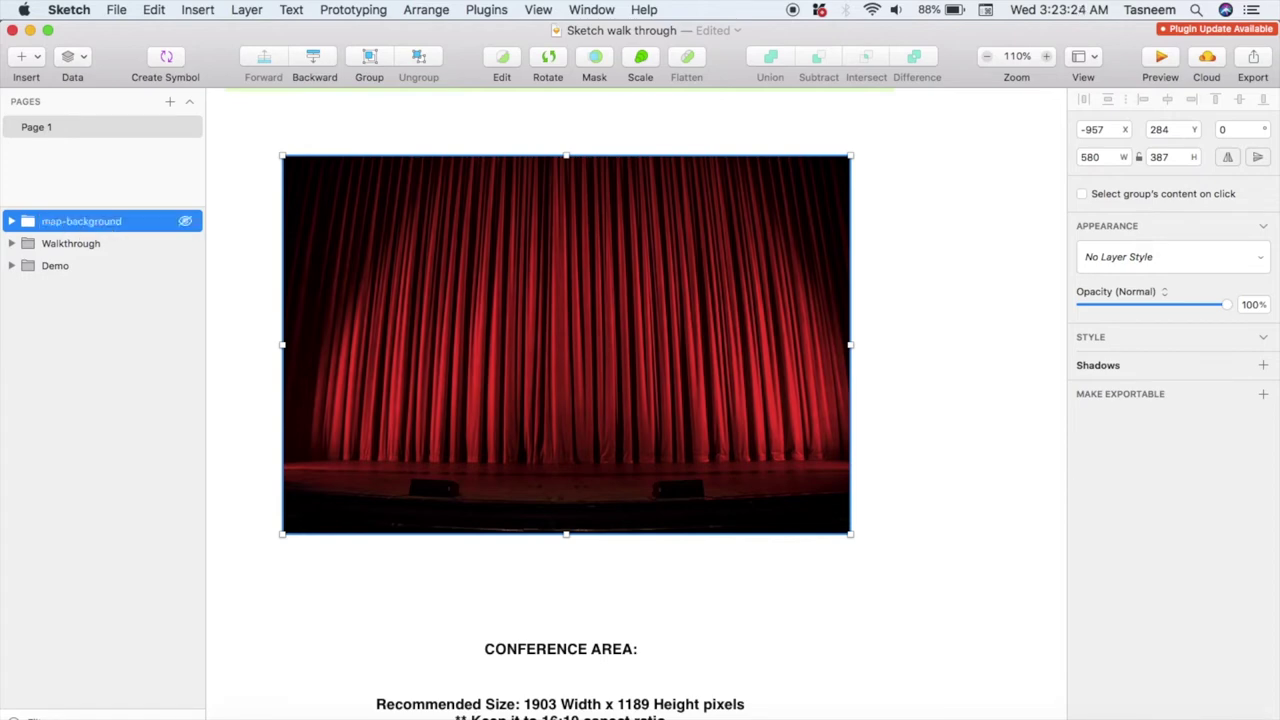
scroll(331, 288, down, 10)
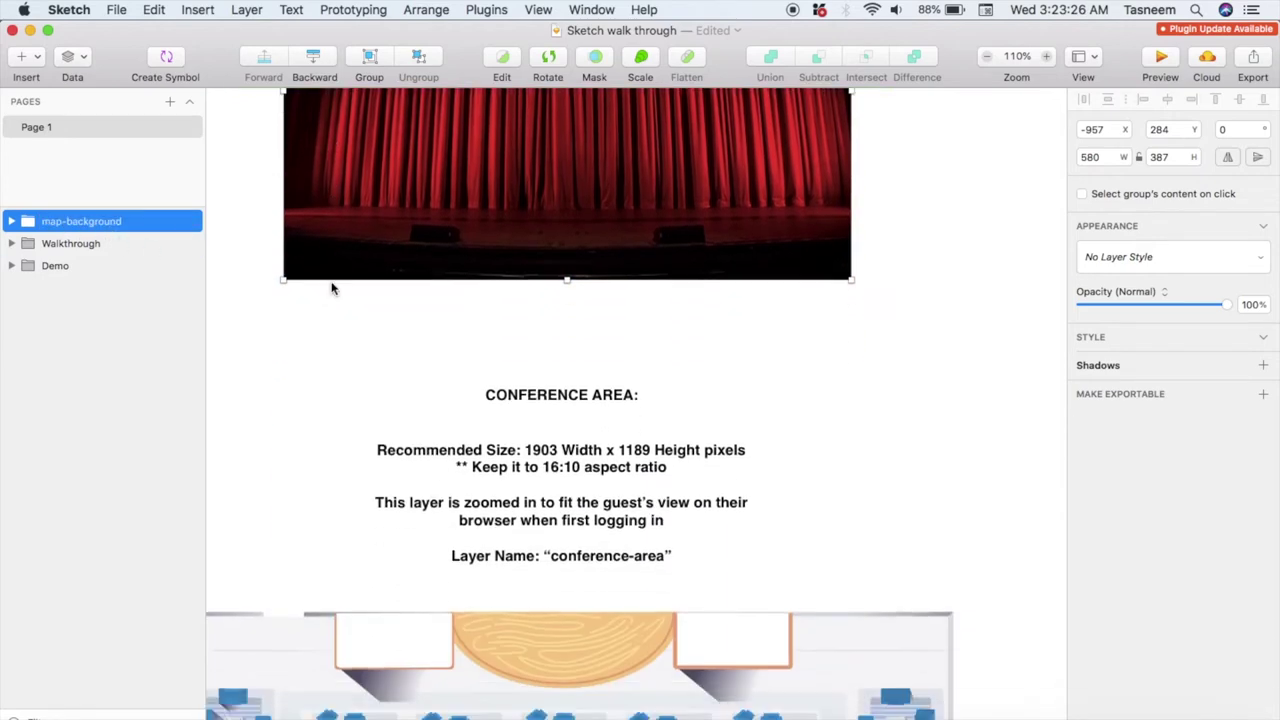
Step: Draw a rectangle about 770 × 507 in the empty canvas area below the conference area example
scroll(331, 288, down, 3)
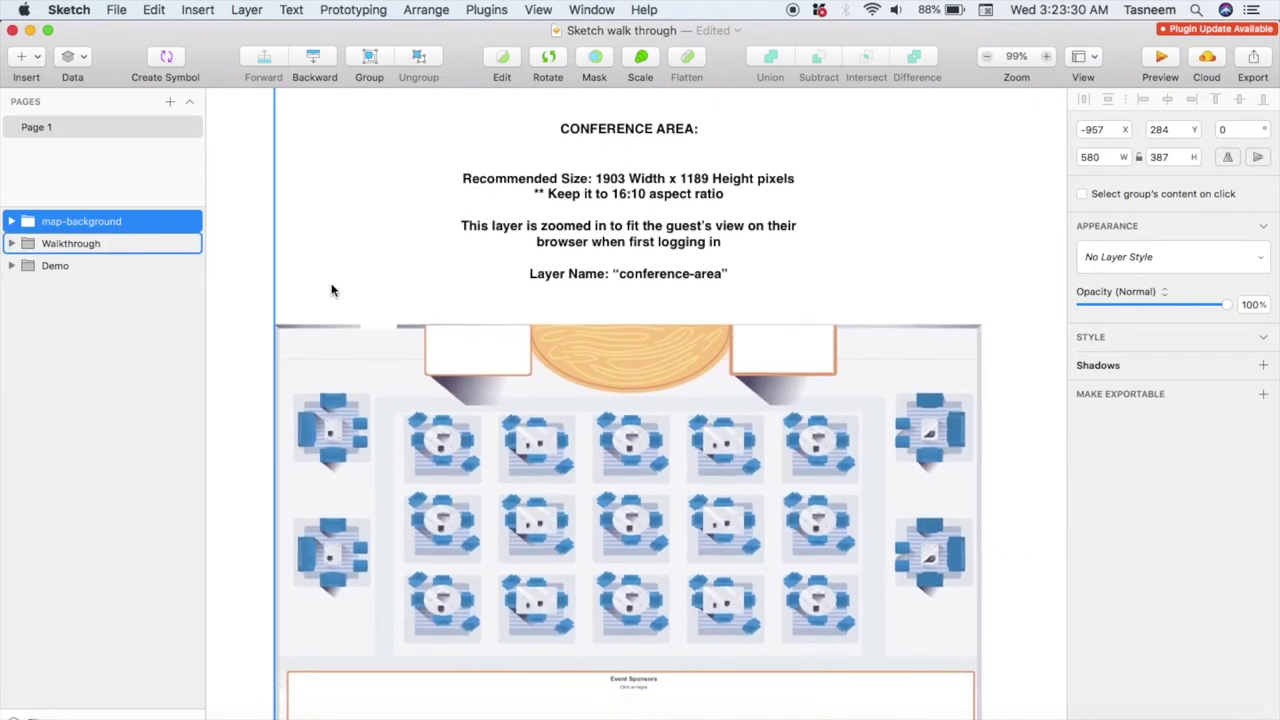
scroll(333, 290, down, 1)
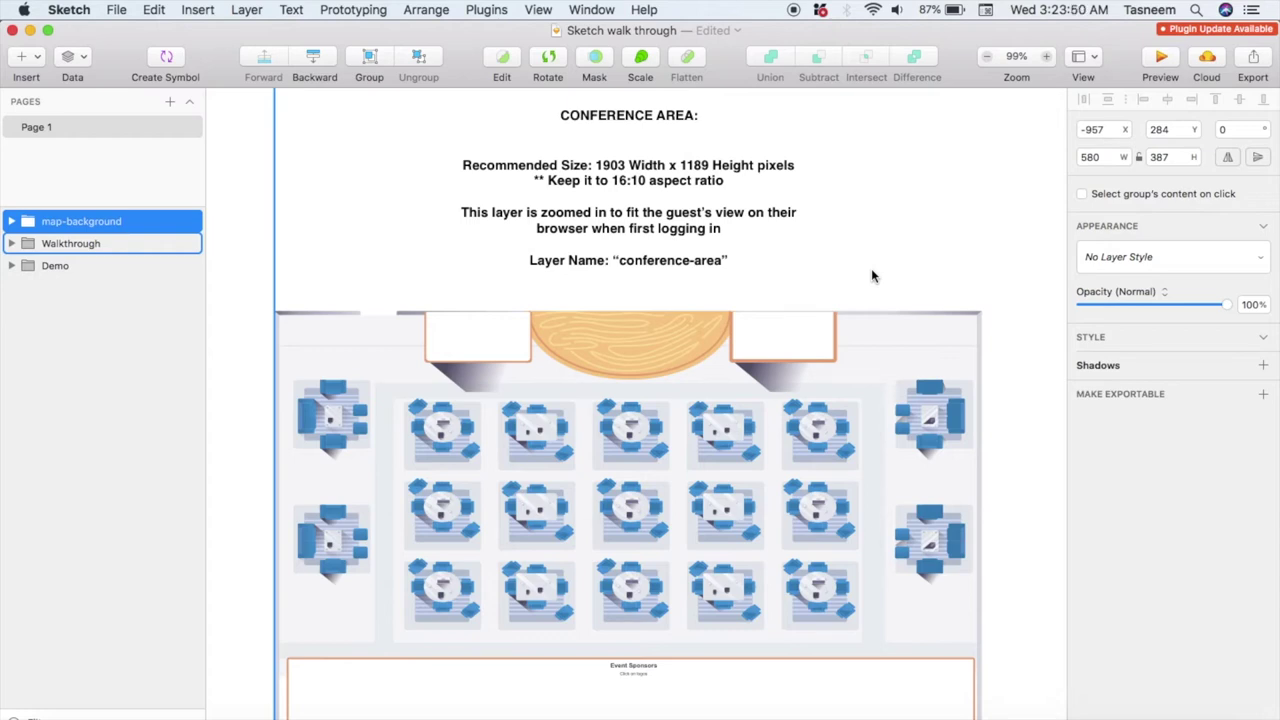
scroll(871, 268, down, 15)
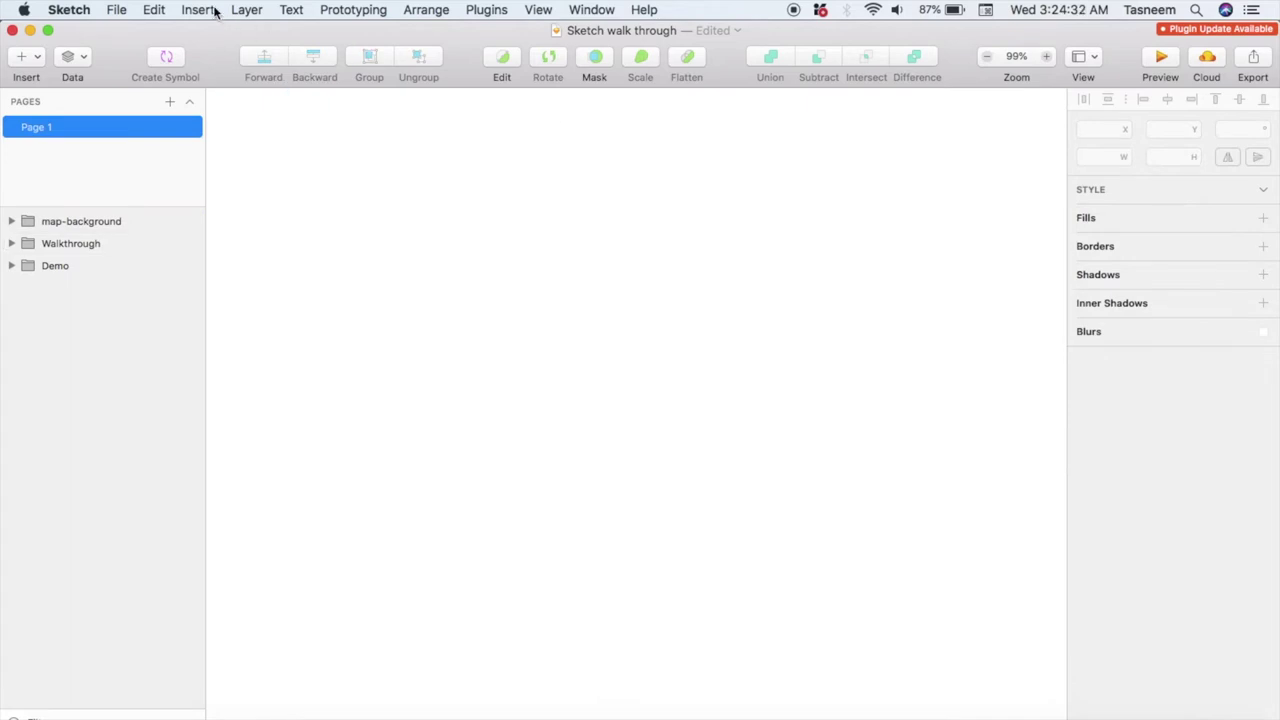
click(197, 9)
mouse_move(210, 62)
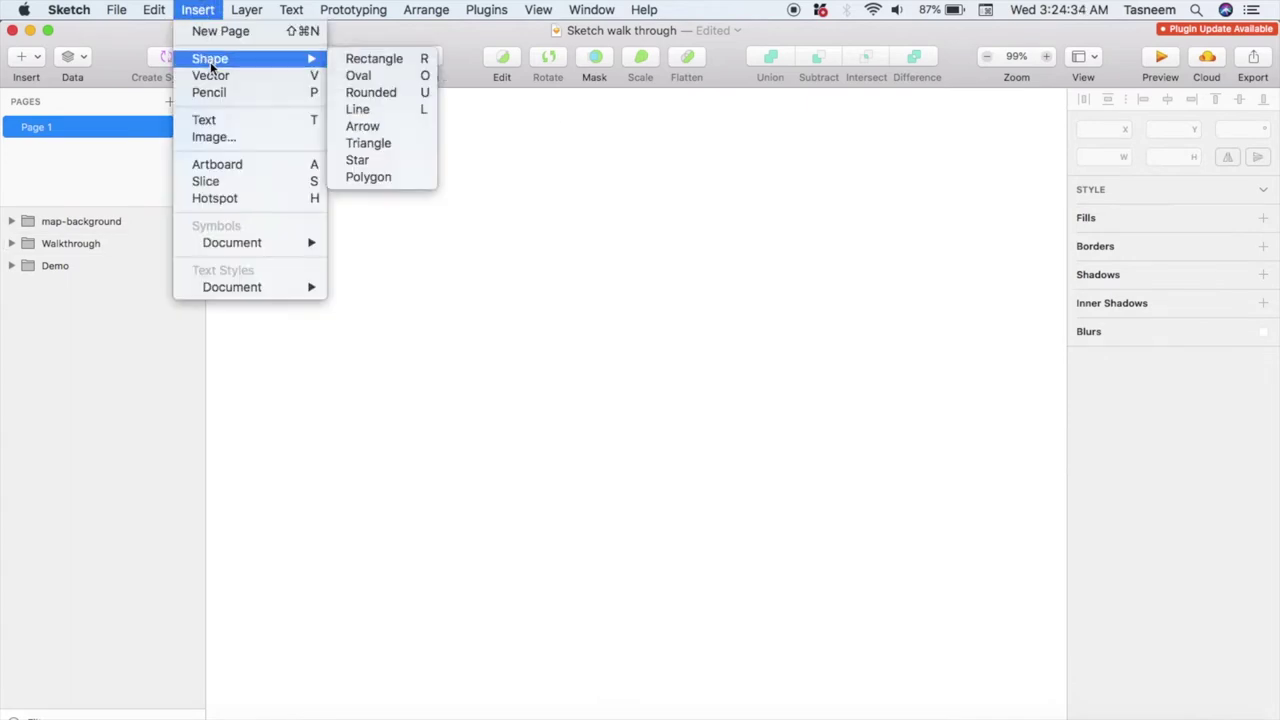
click(370, 58)
drag(347, 127, 1024, 574)
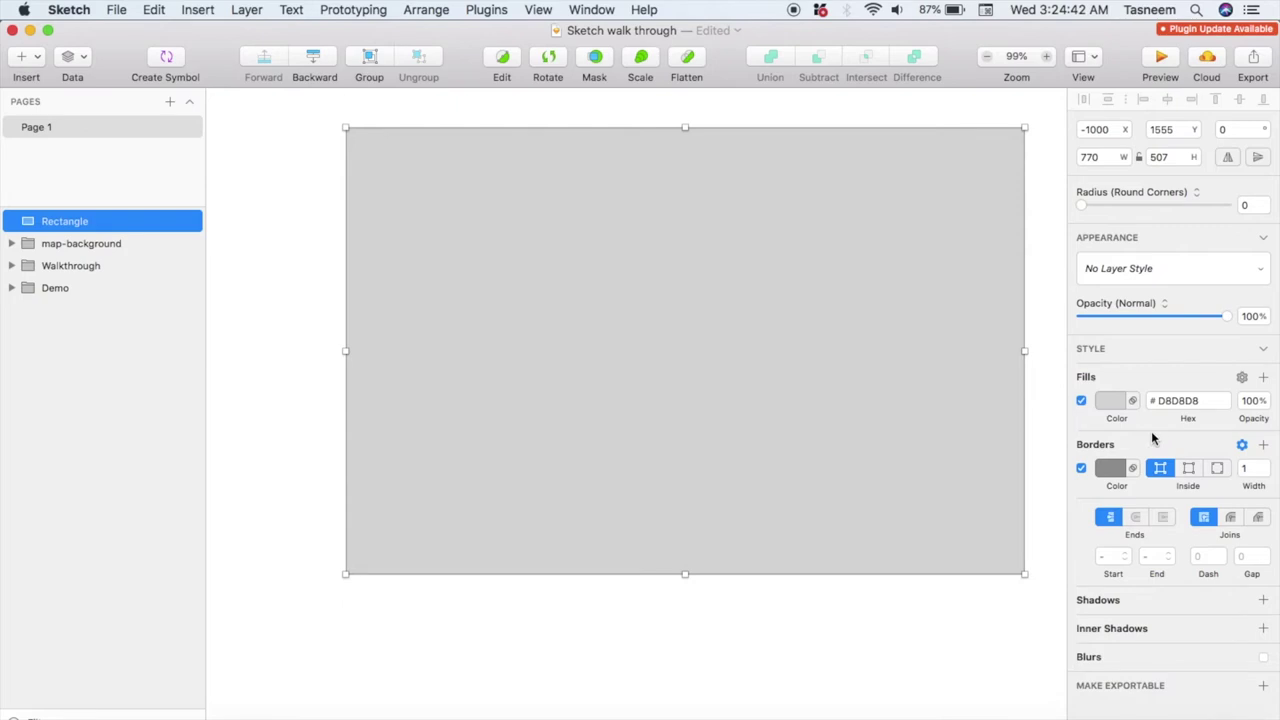
Step: Set the new rectangle's fill colour to the pink hex value F592A0
click(1109, 404)
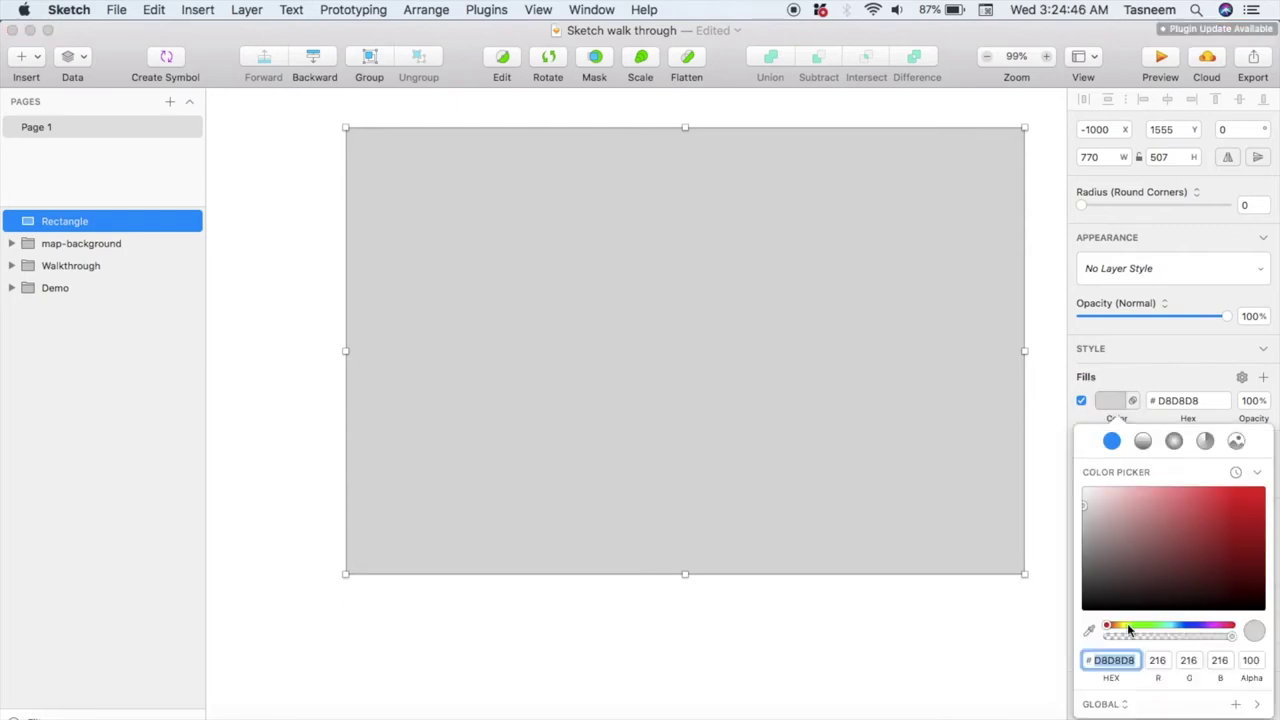
text(F592A0)
key(Return)
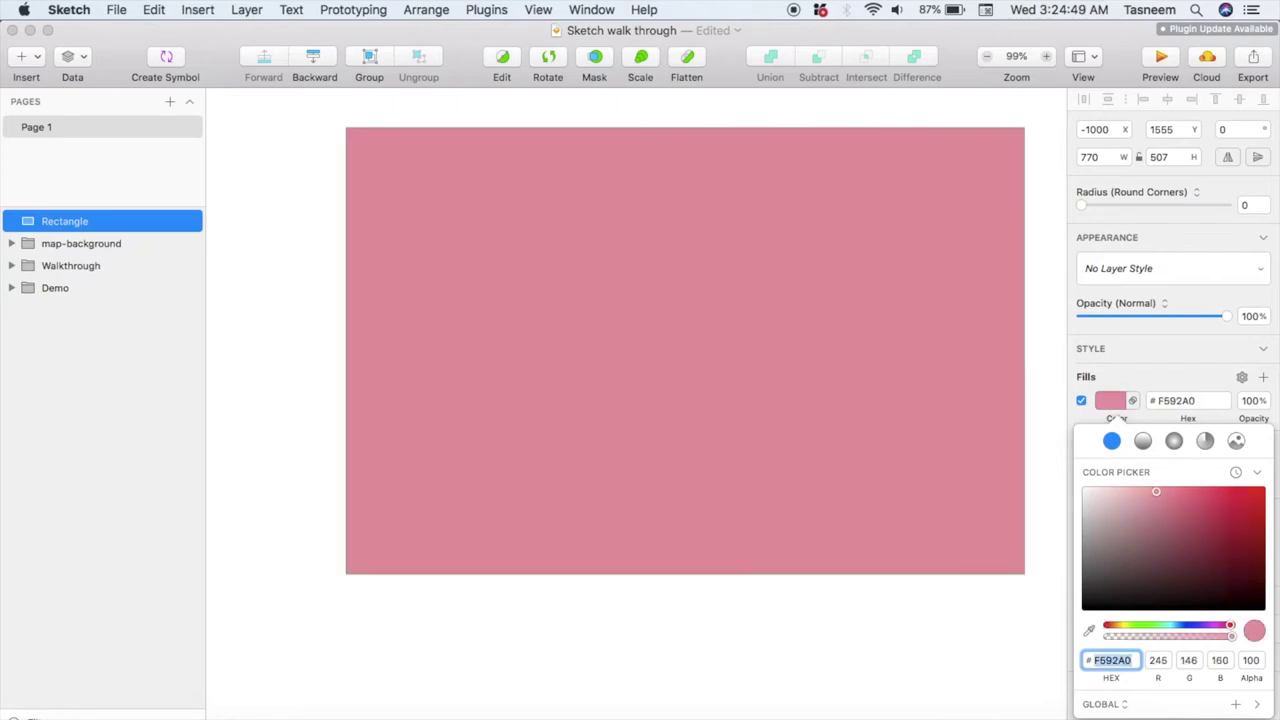
click(1109, 403)
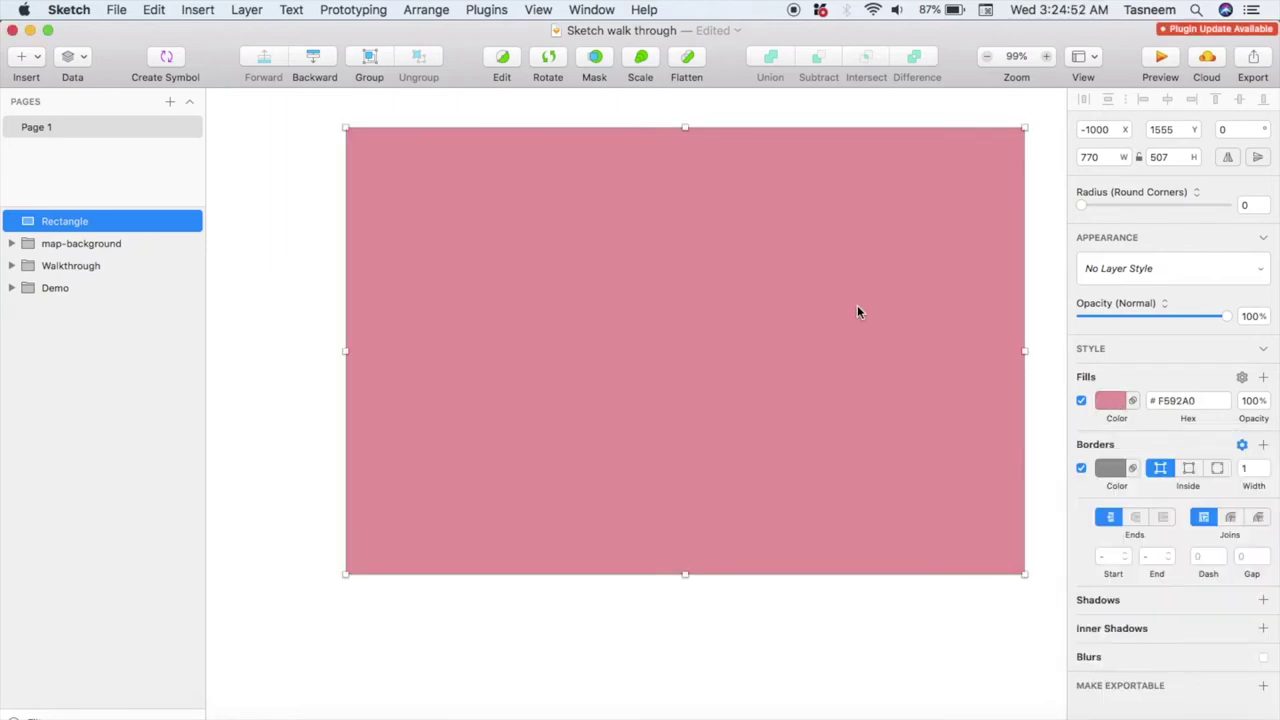
Step: Put the pink rectangle in its own group and name the group "conference-area"
right_click(92, 220)
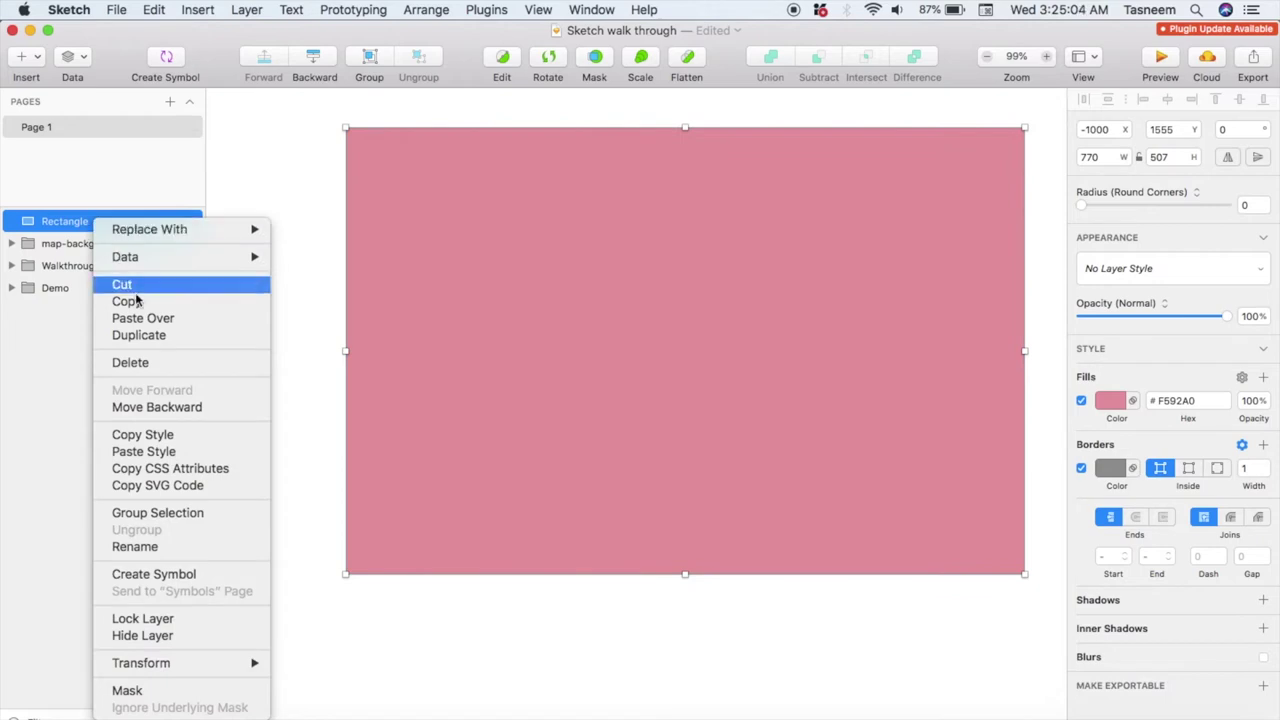
click(174, 511)
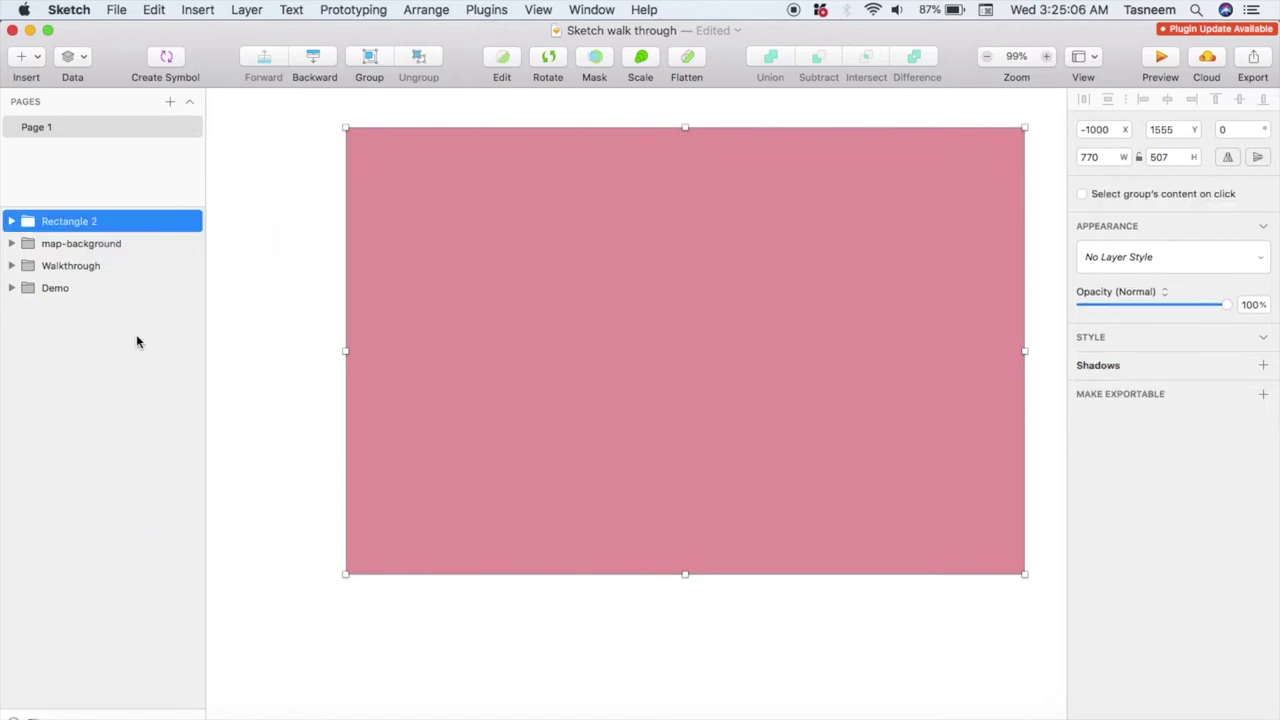
double_click(84, 221)
text(c)
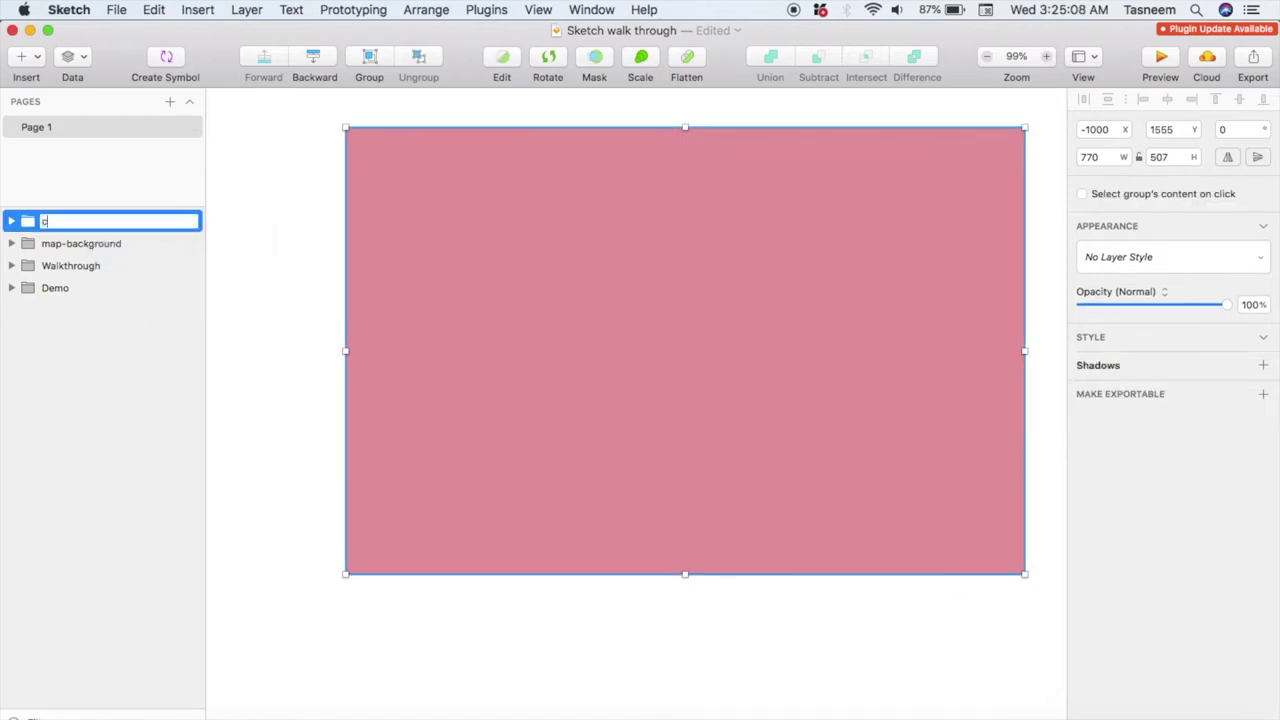
text(onference-area)
key(Return)
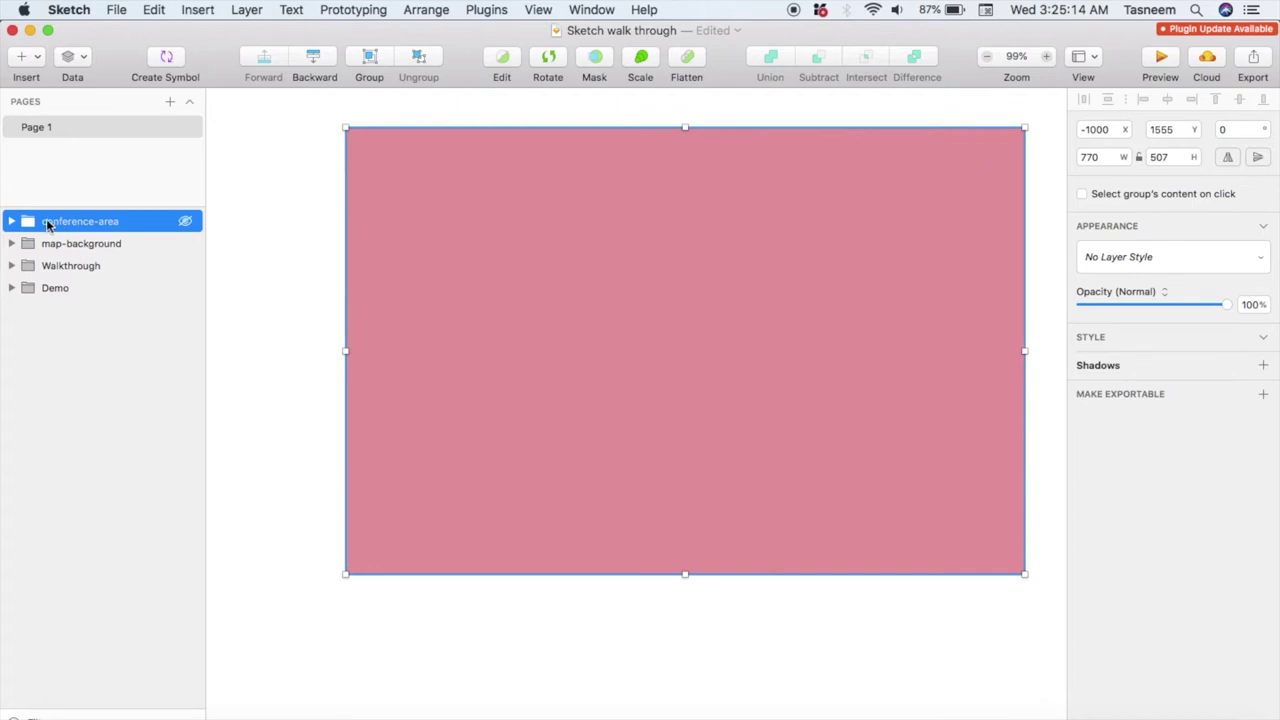
click(107, 247)
click(123, 219)
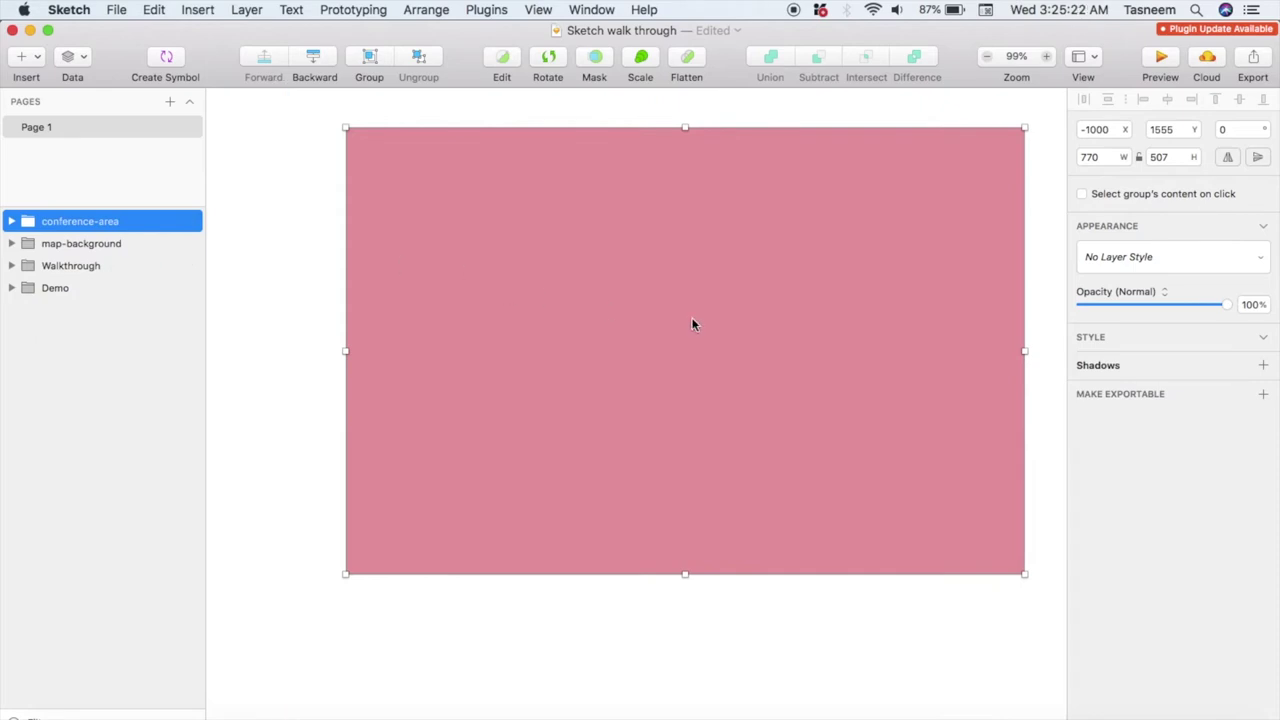
Step: Examine the table example and its guidelines on size, shape and layer name
scroll(691, 320, down, 2)
scroll(691, 325, down, 3)
scroll(691, 325, down, 5)
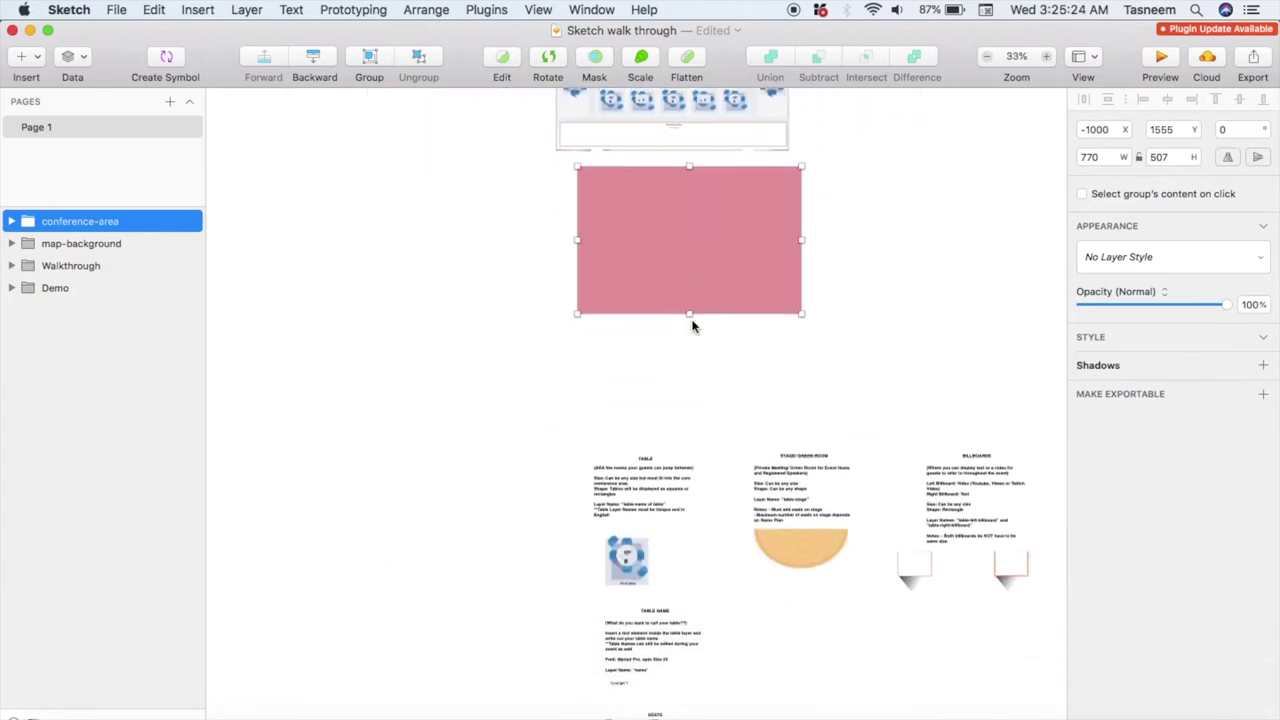
scroll(658, 227, up, 5)
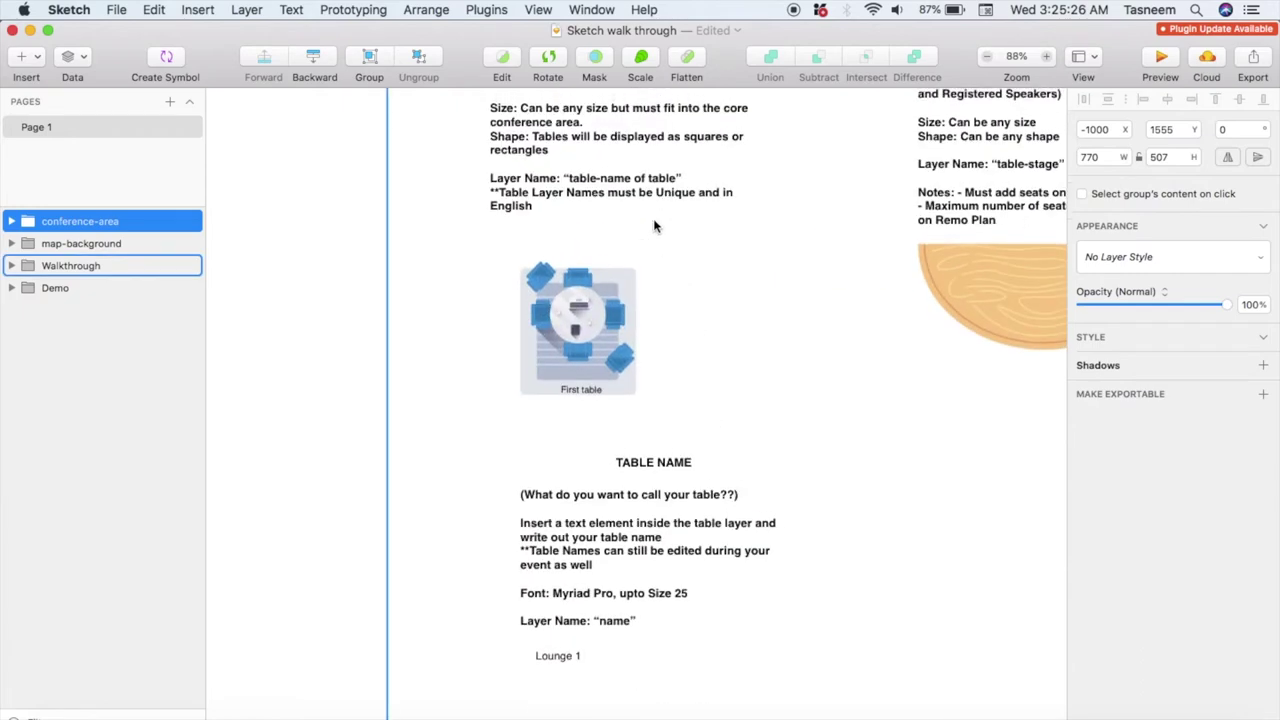
scroll(655, 226, up, 4)
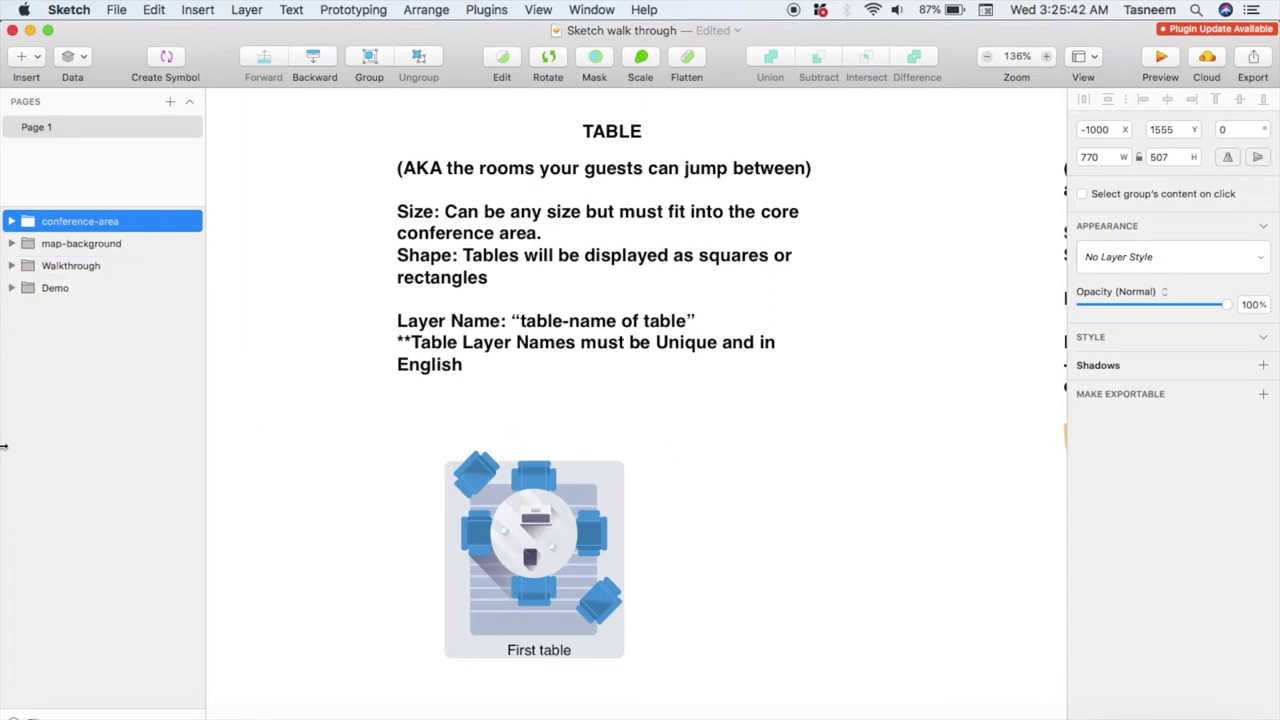
click(38, 440)
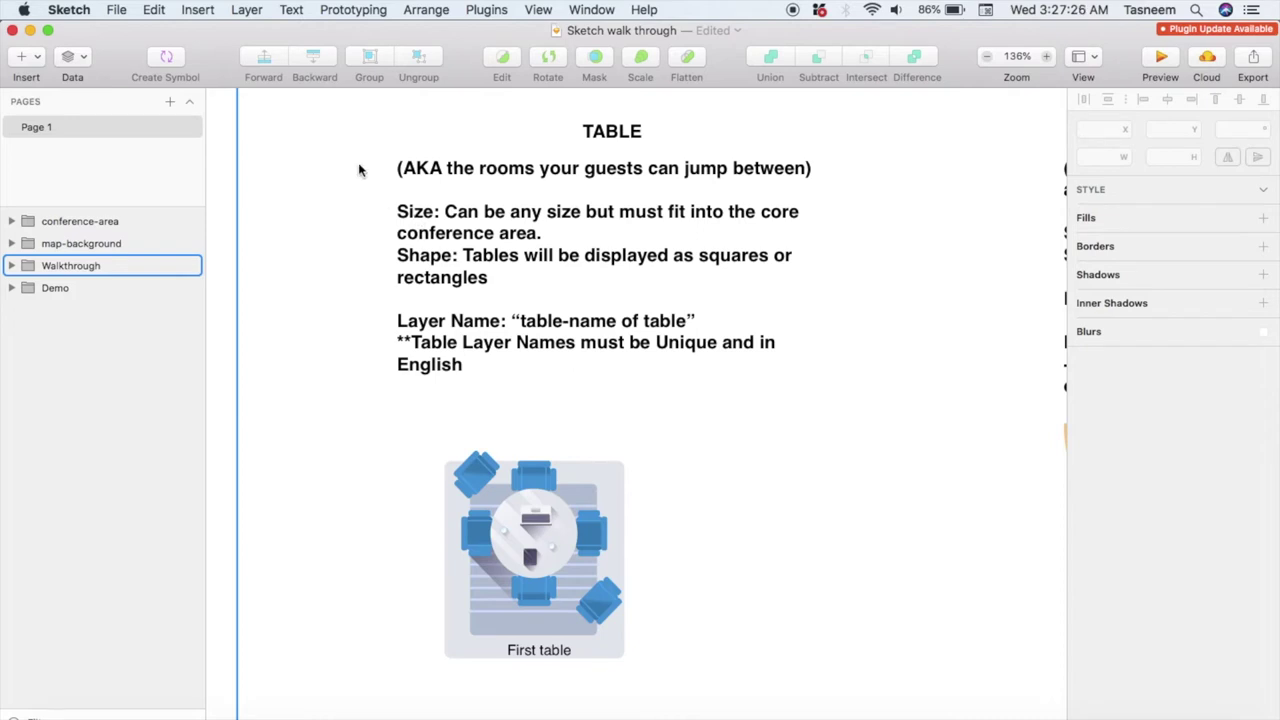
key(Escape)
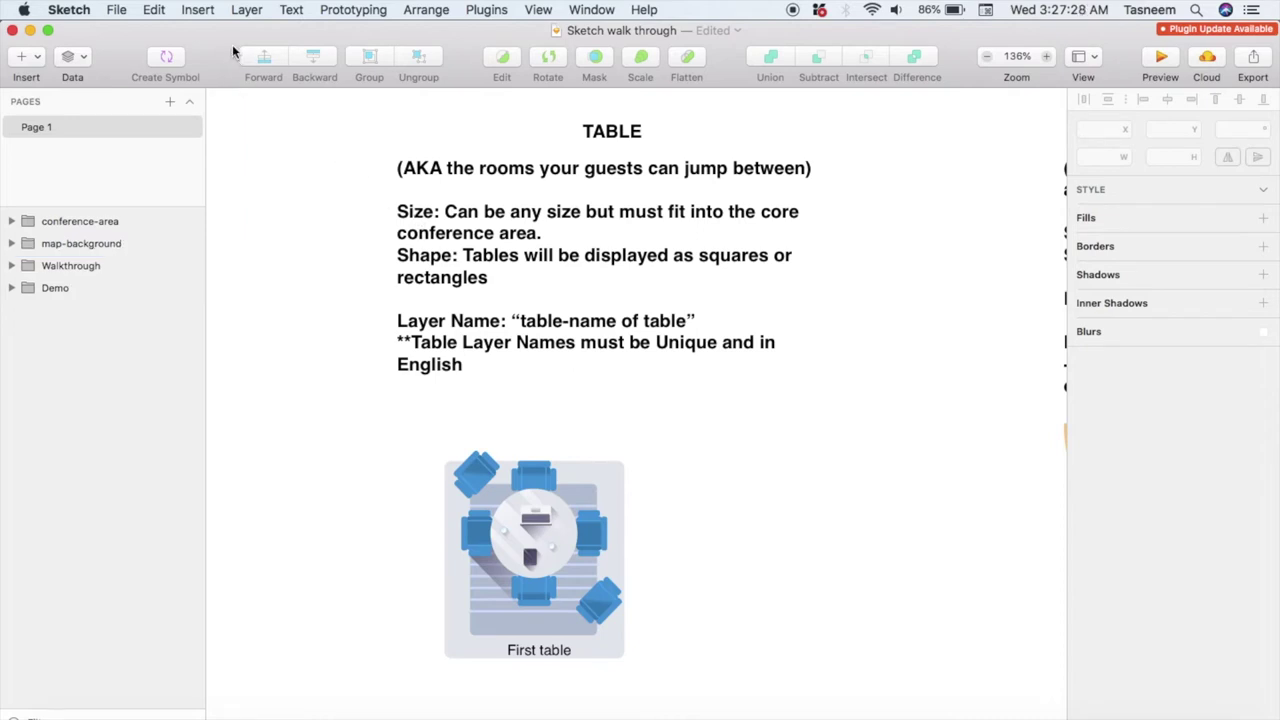
Step: Draw a horizontal bar about 198 × 38 beside the First table example and fill it with dark brown 372727
click(200, 12)
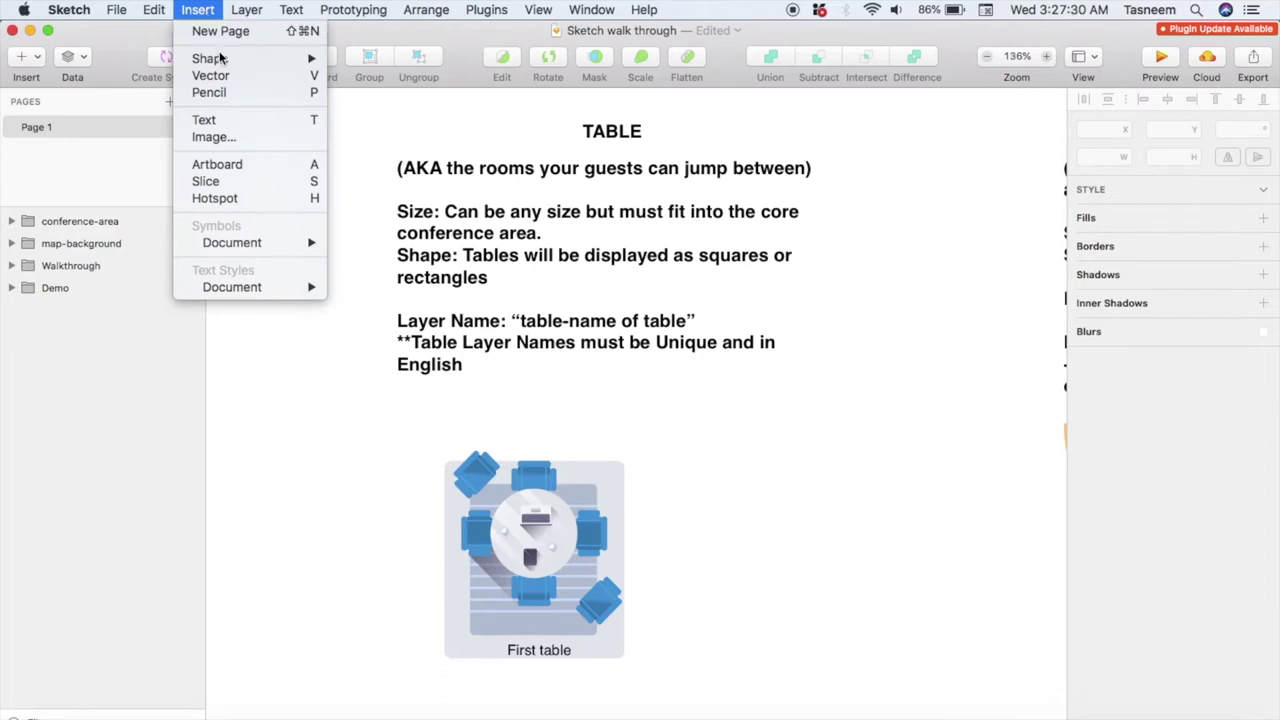
mouse_move(222, 63)
click(367, 58)
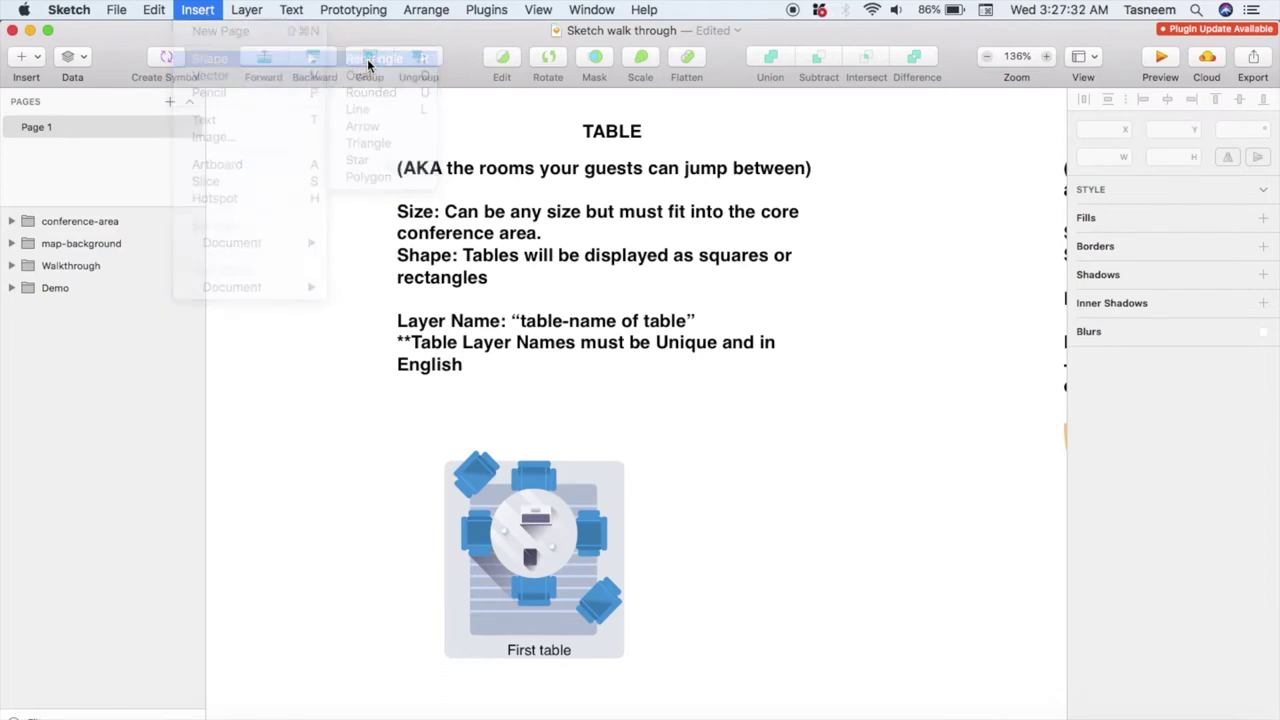
drag(664, 520, 905, 566)
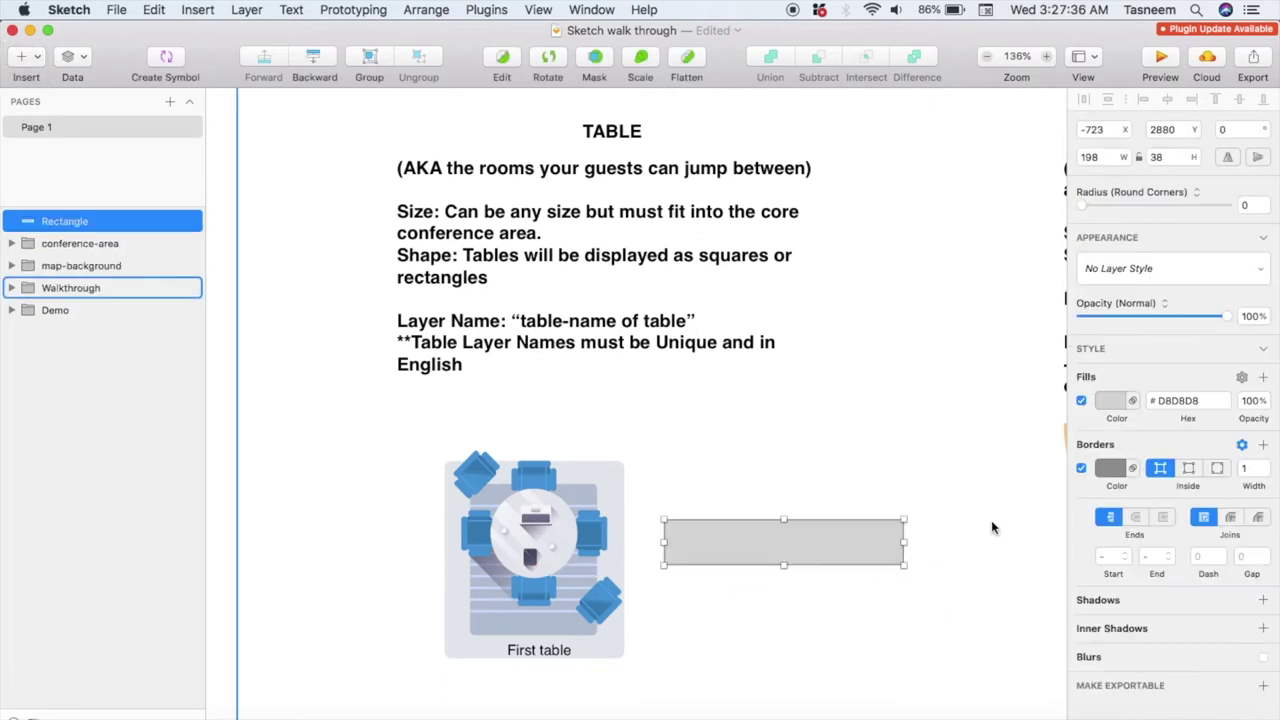
click(1112, 402)
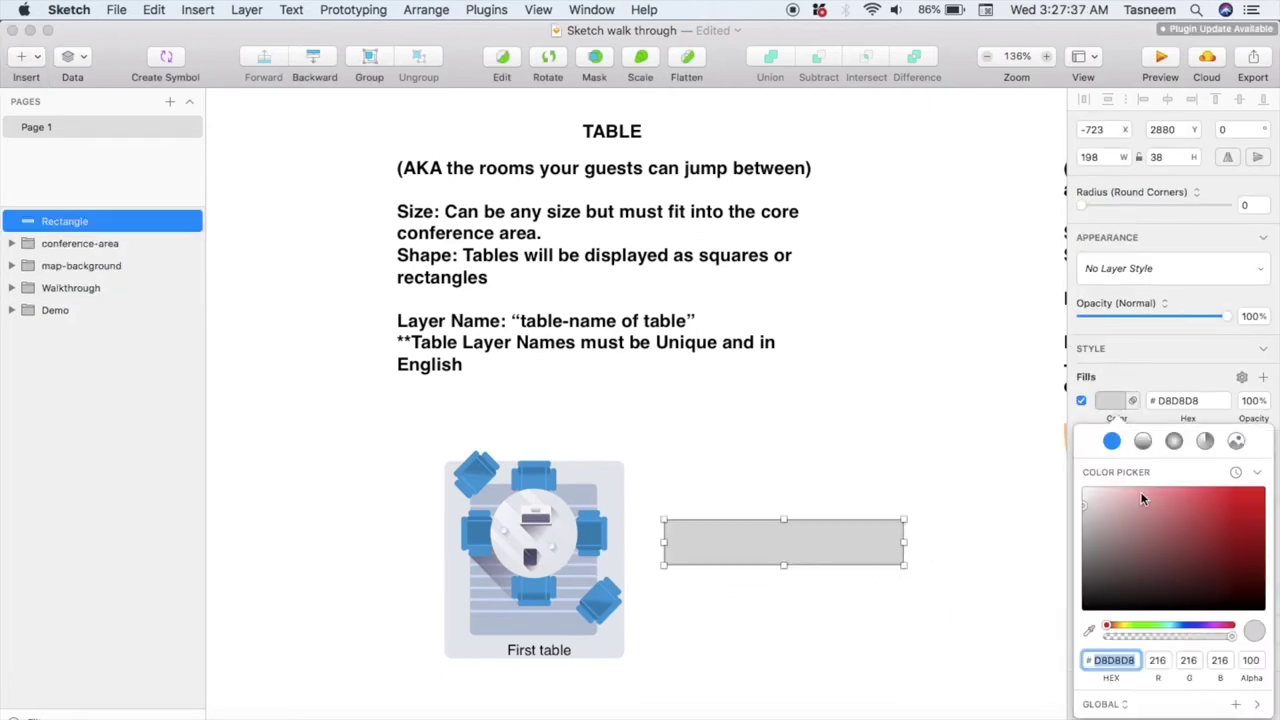
click(1168, 588)
drag(1168, 588, 1134, 585)
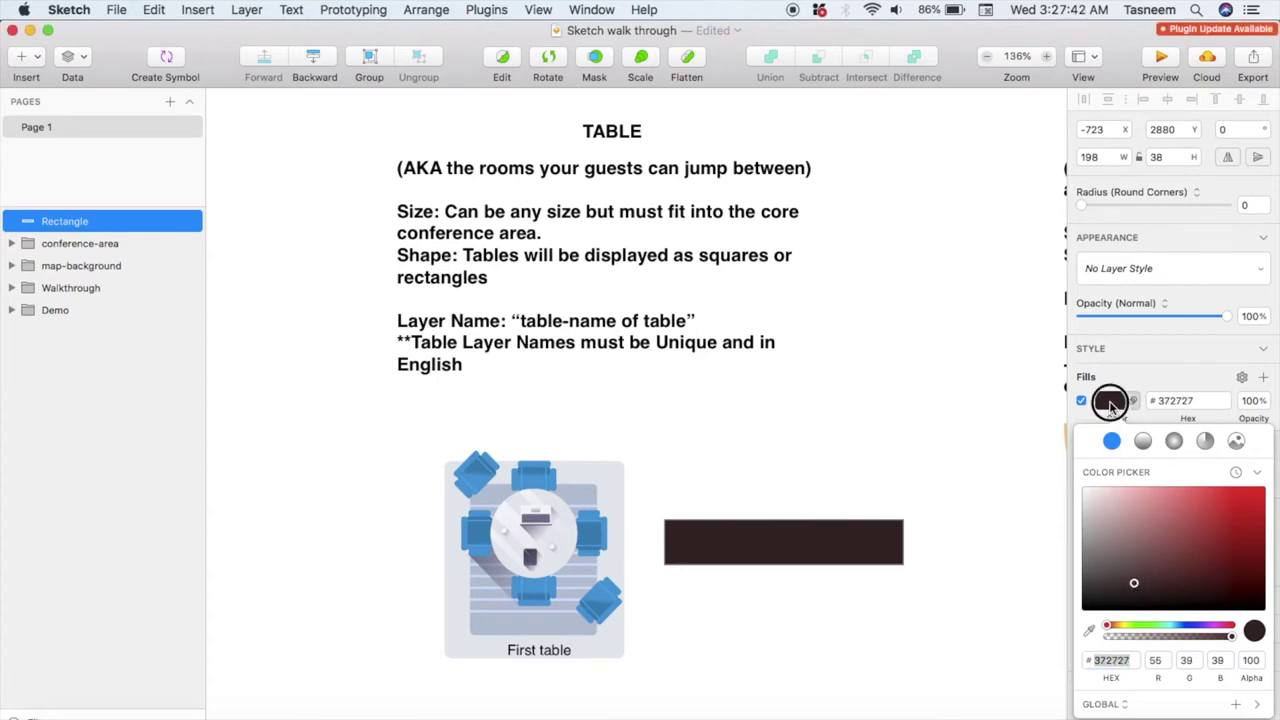
click(1112, 402)
Step: Duplicate the dark bar, move the copy above the original and rotate it 90 degrees
click(810, 547)
key(super+d)
click(855, 546)
drag(855, 546, 863, 450)
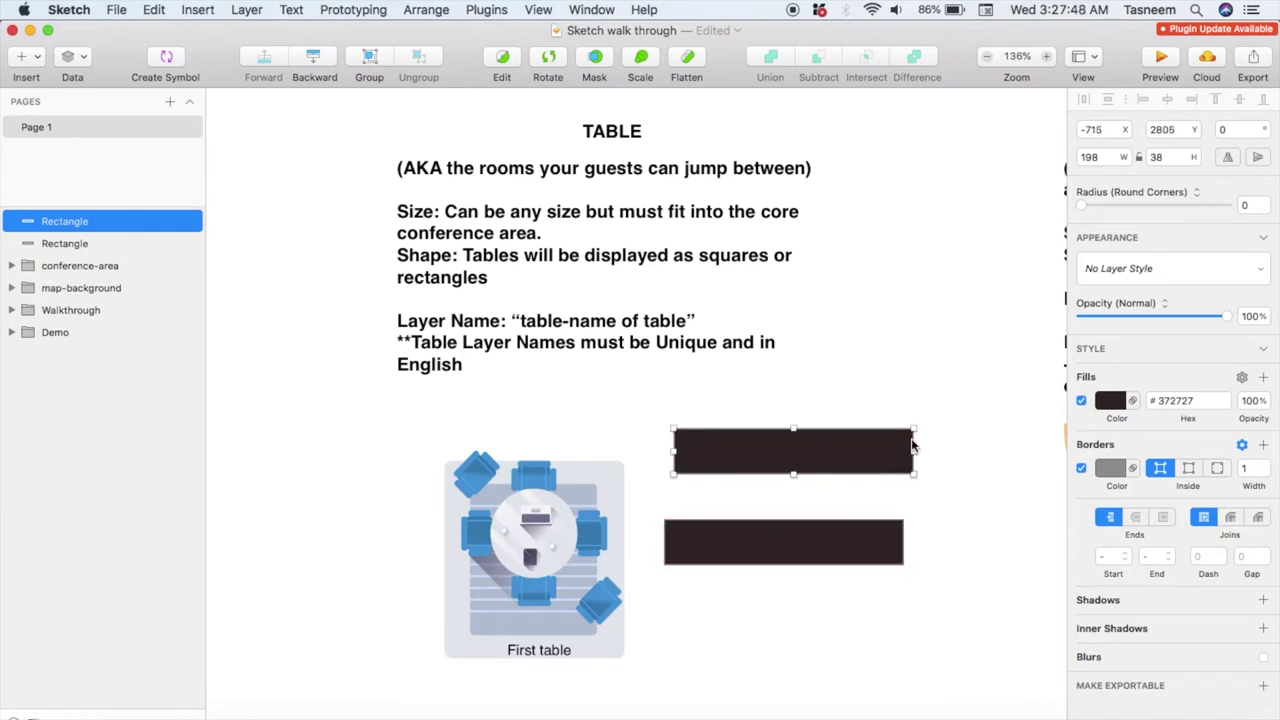
click(1226, 129)
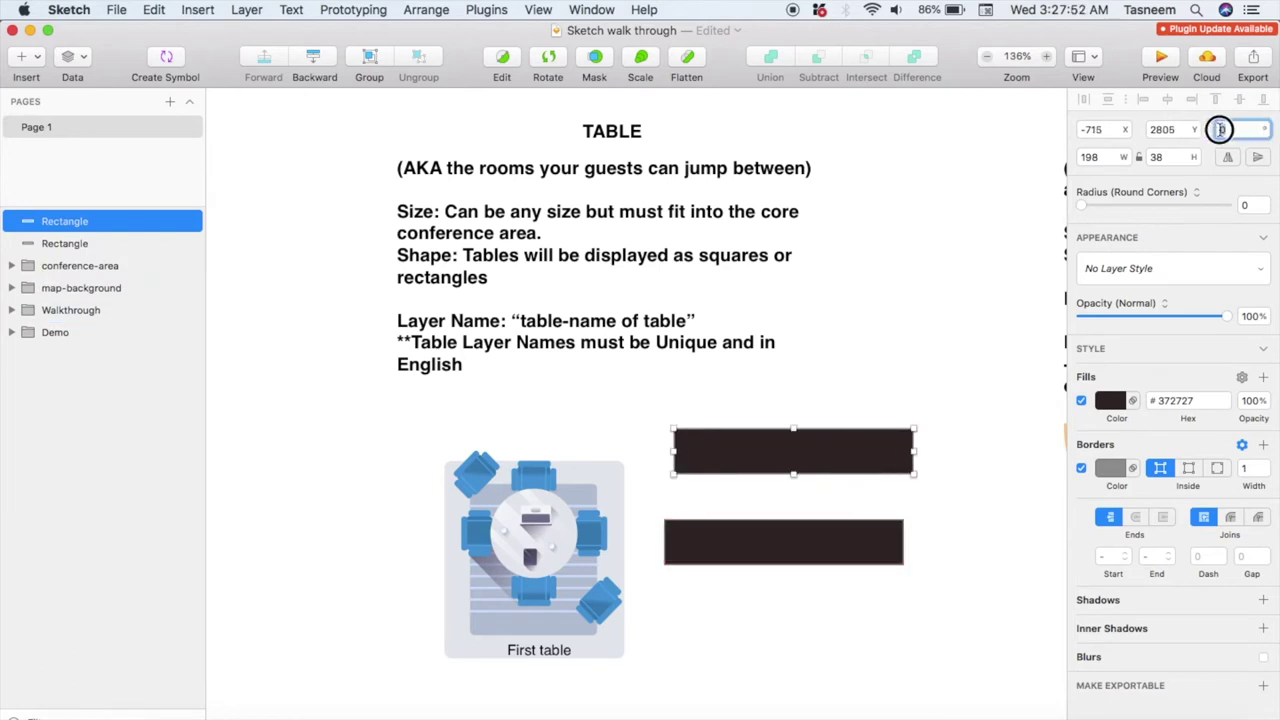
text(90)
key(Return)
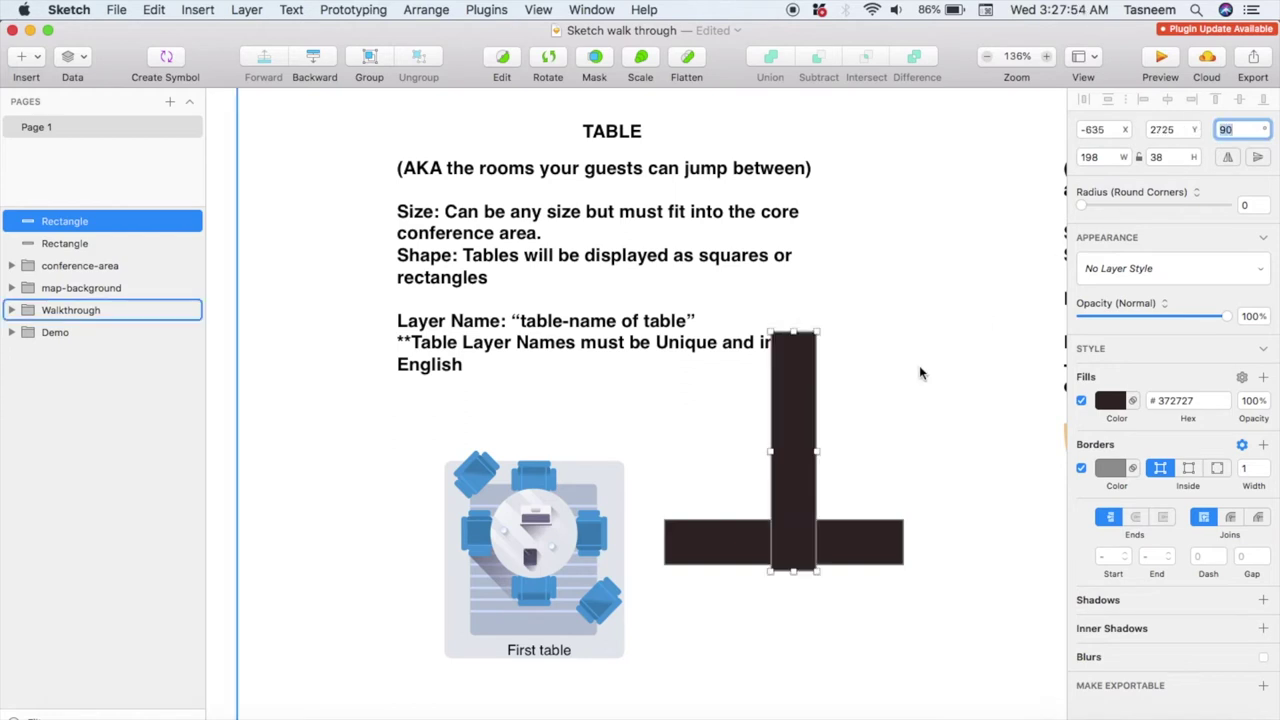
Step: Shorten the upright bar to about 85 long, duplicate it and place one at each end of the horizontal bar to form a U-shaped table
drag(791, 335, 882, 498)
key(super+d)
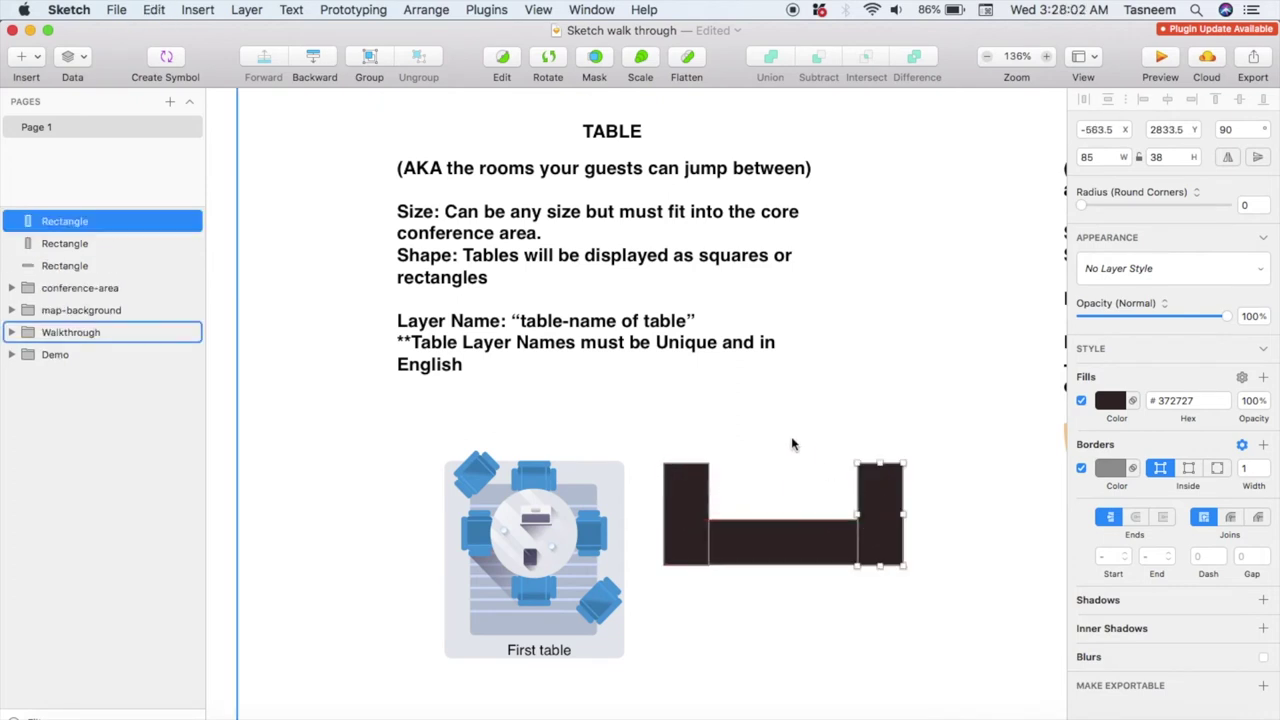
click(121, 465)
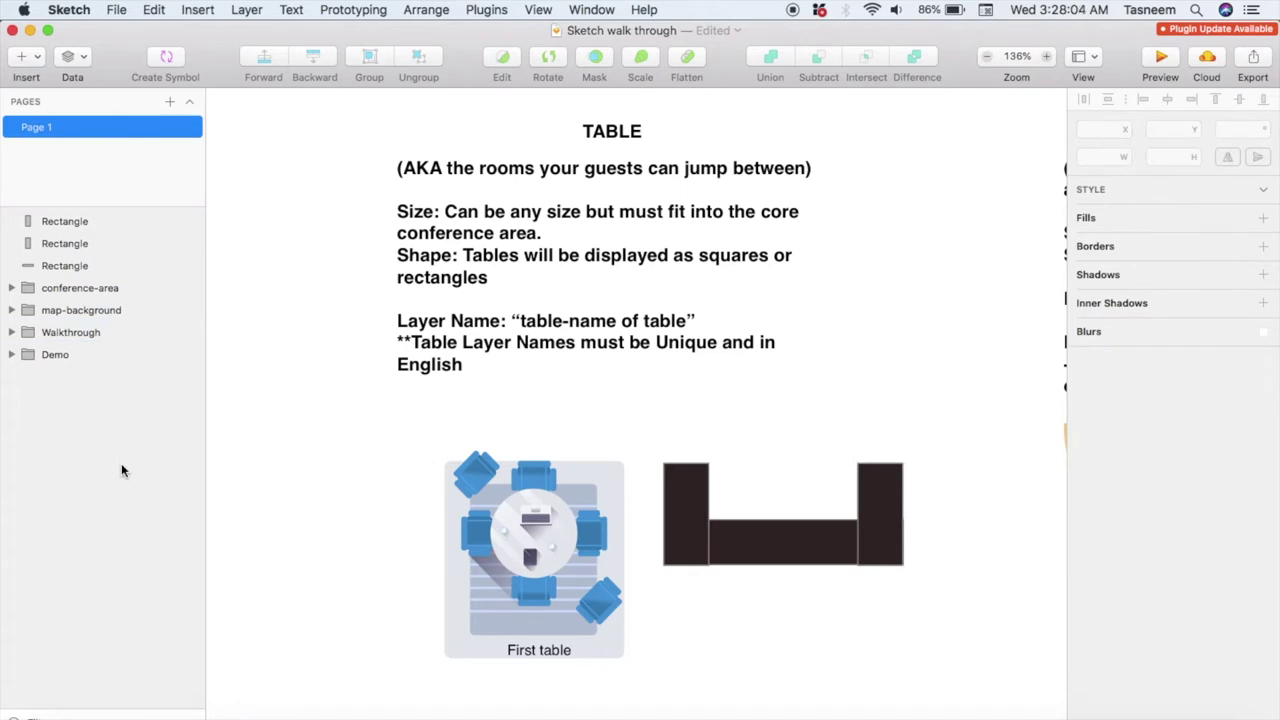
Step: Draw a rectangle about 236 × 131 that covers the whole U-shaped table
click(198, 10)
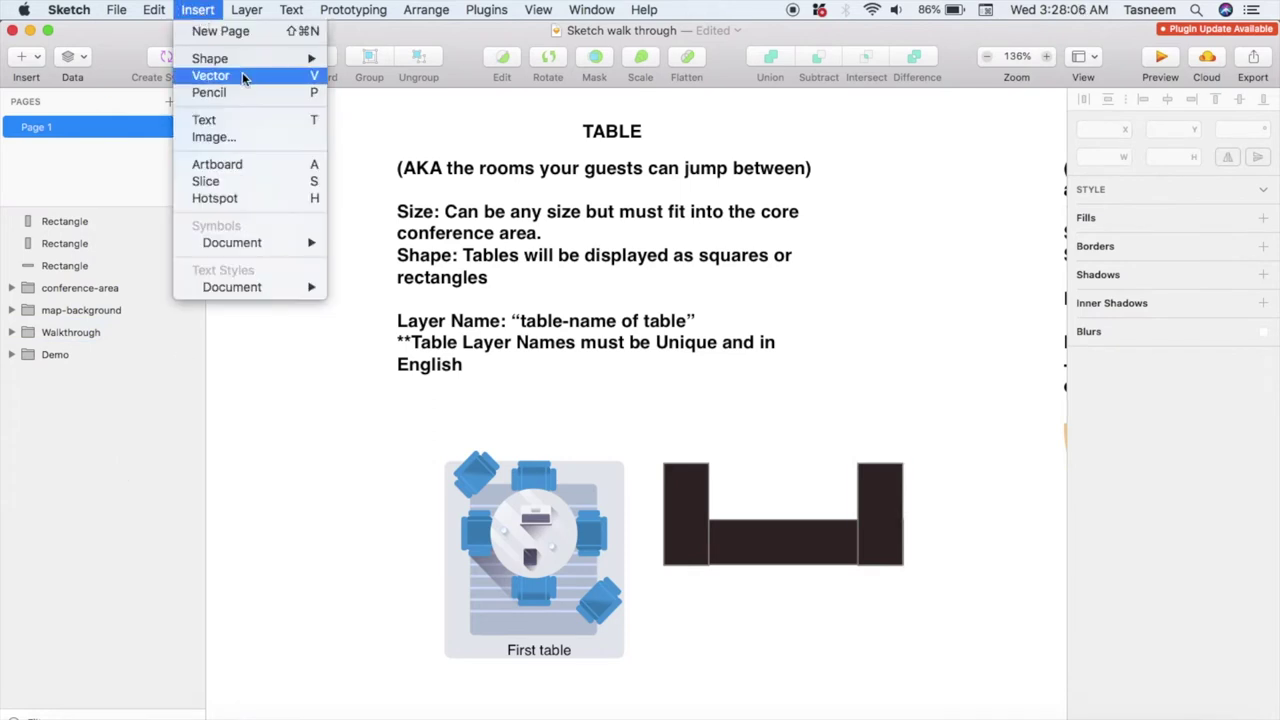
mouse_move(243, 58)
click(370, 58)
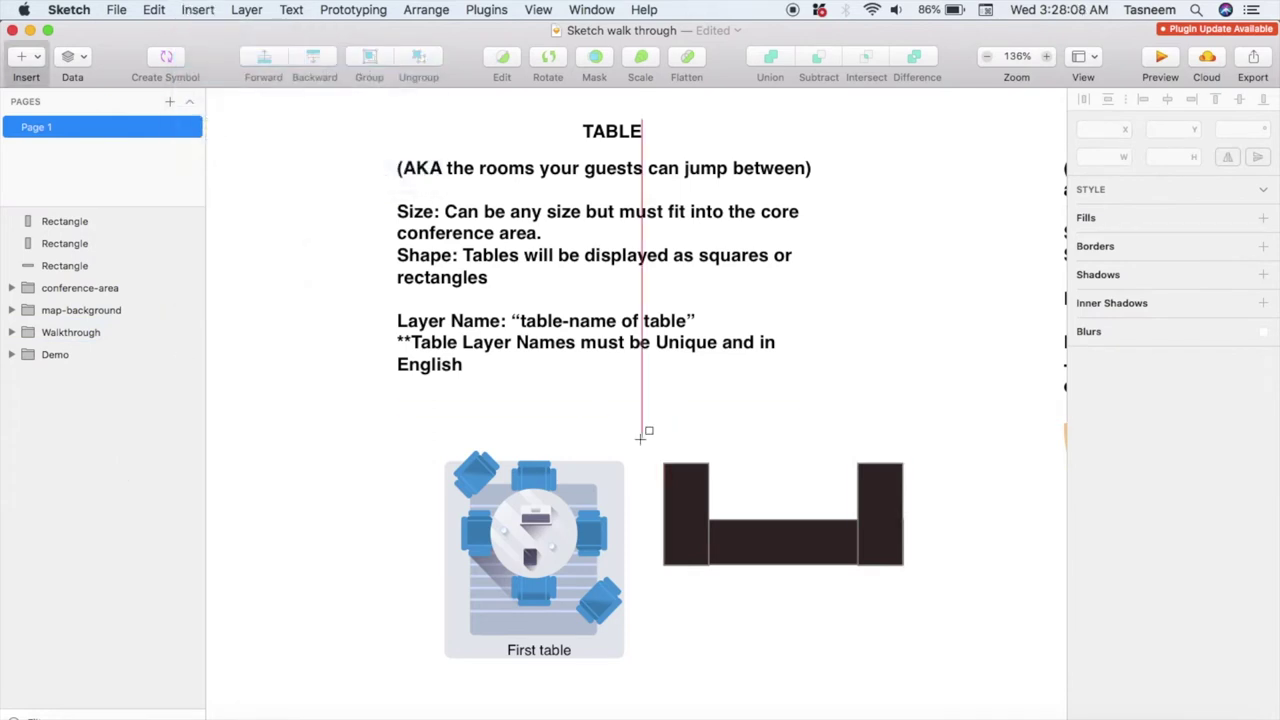
drag(640, 437, 928, 597)
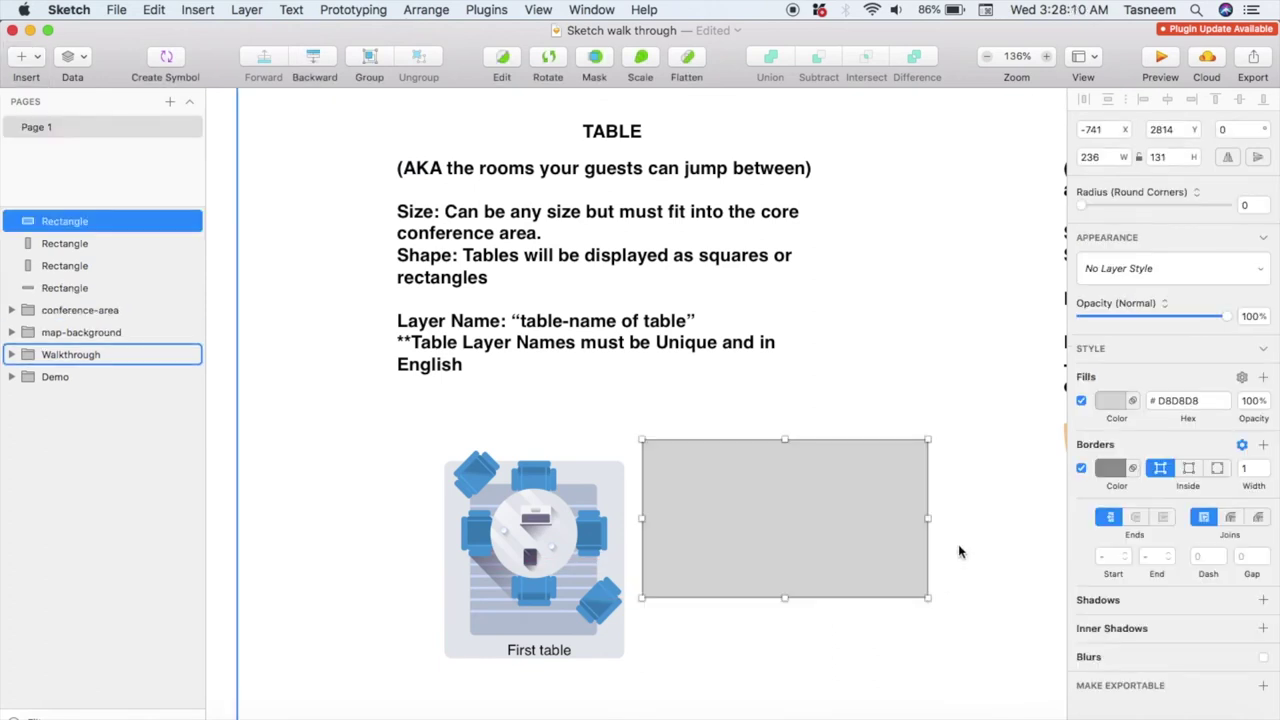
Step: Give the covering rectangle a pattern fill using the dark noise texture from the global images
click(1118, 402)
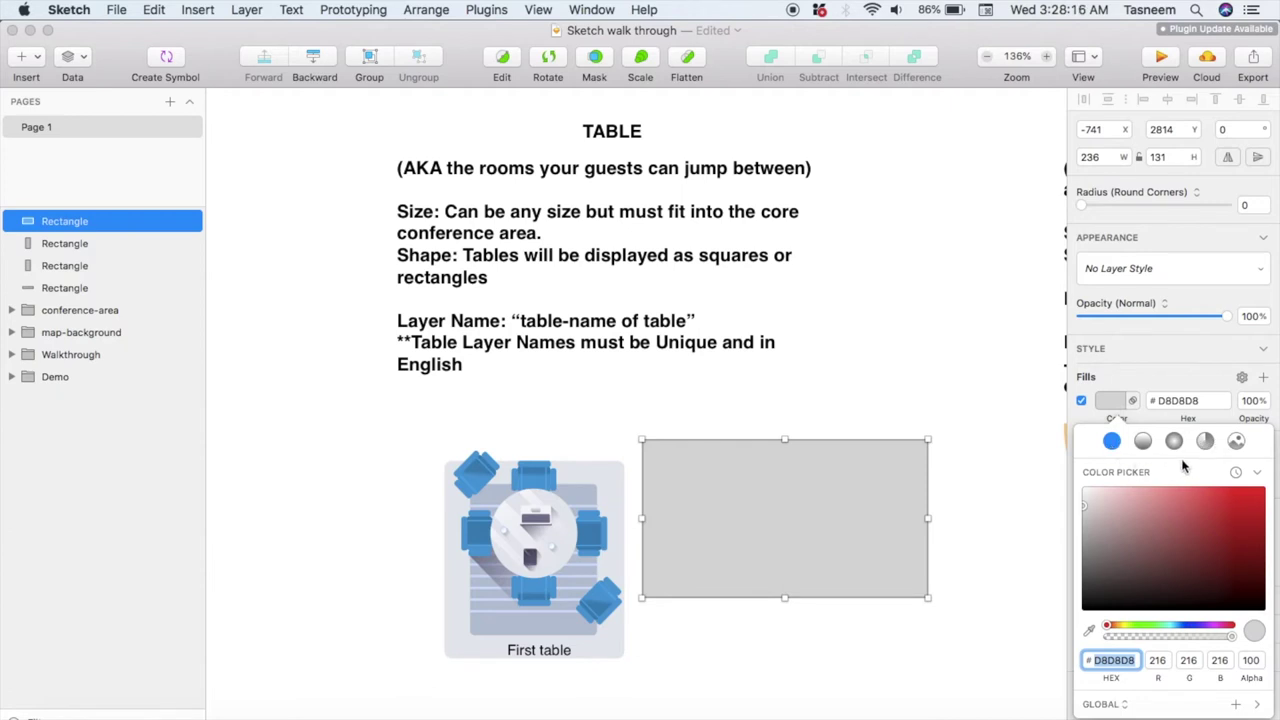
click(1238, 442)
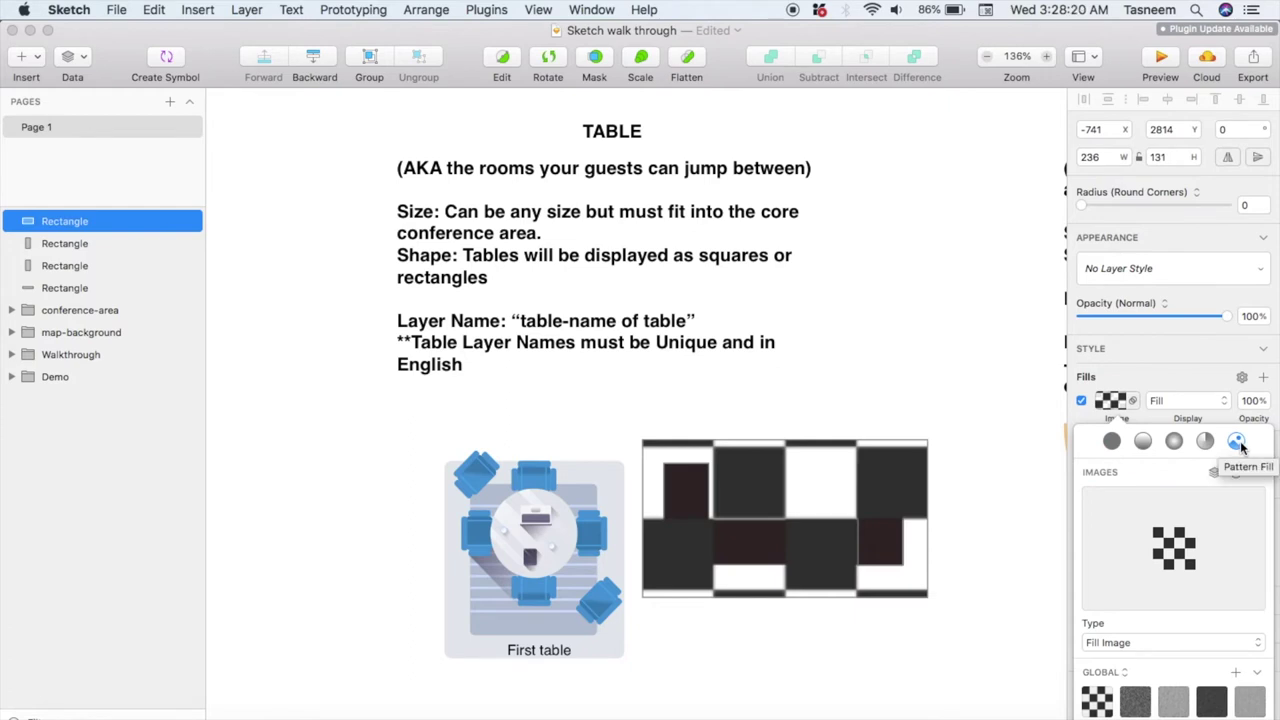
scroll(1177, 565, down, 1)
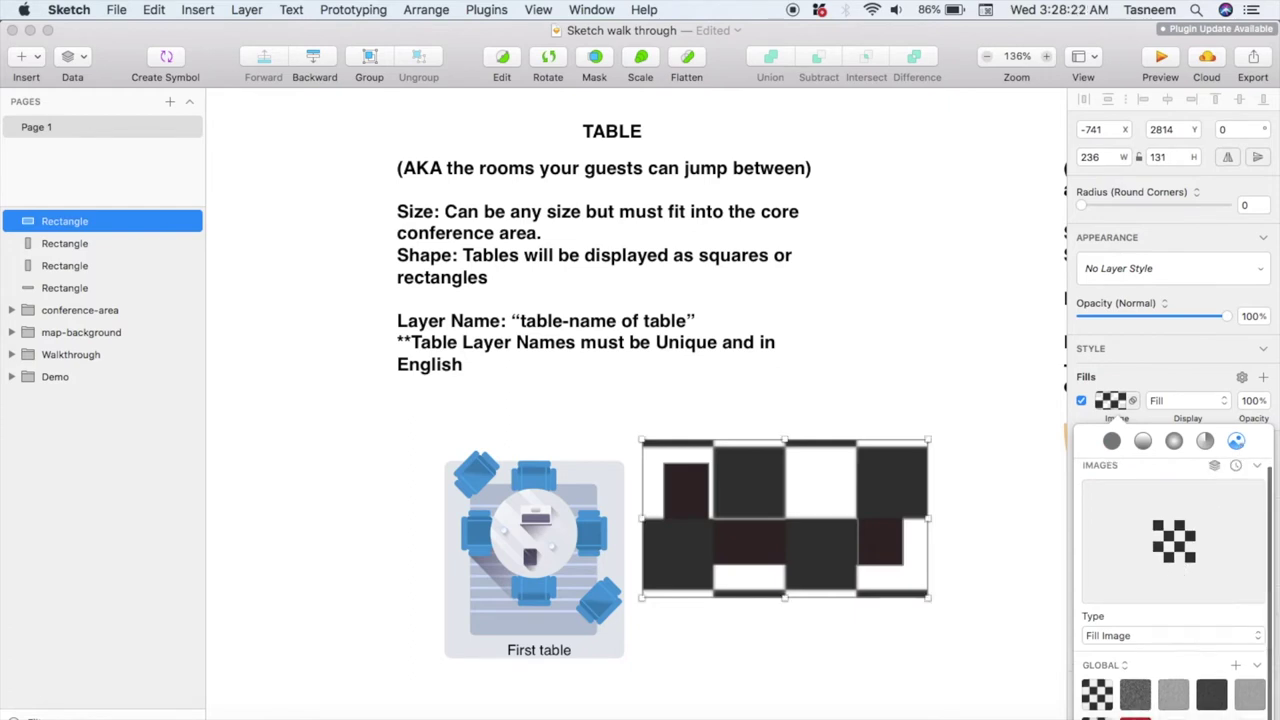
click(1137, 712)
click(1137, 702)
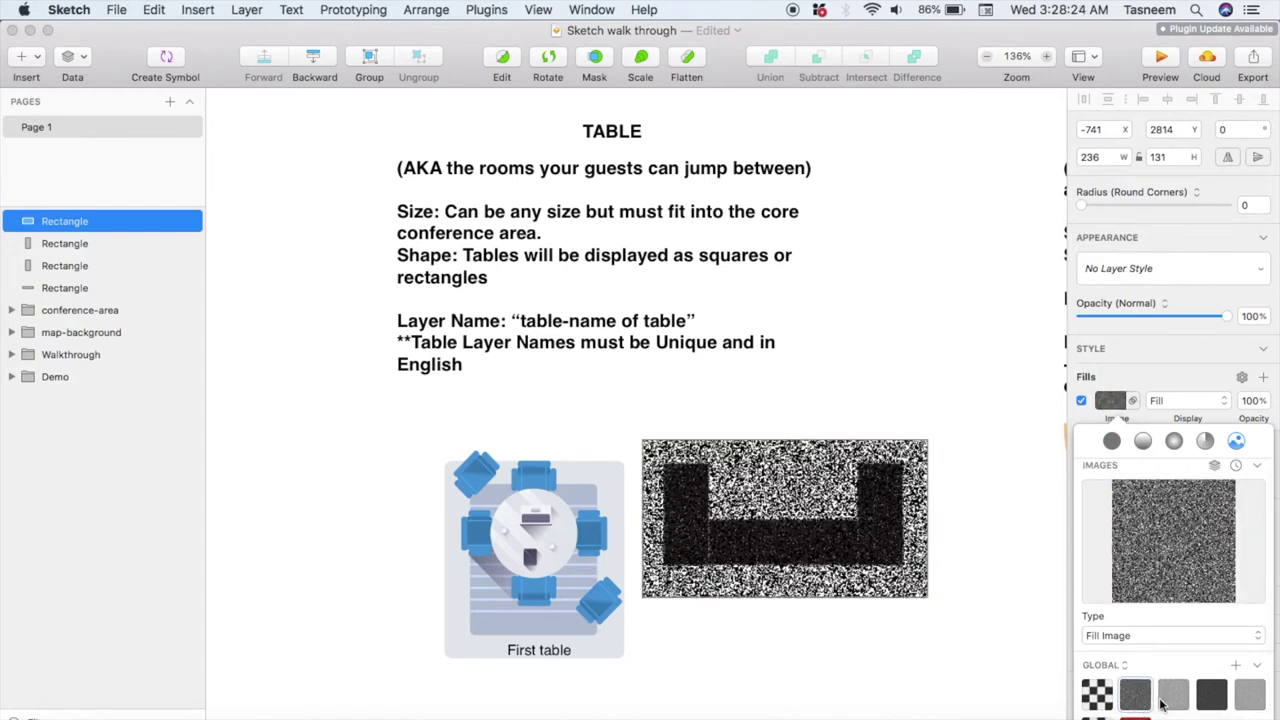
Step: Switch the covering rectangle's image fill to the red pattern with black lines and move its layer below the three dark bars
click(1176, 694)
click(1136, 712)
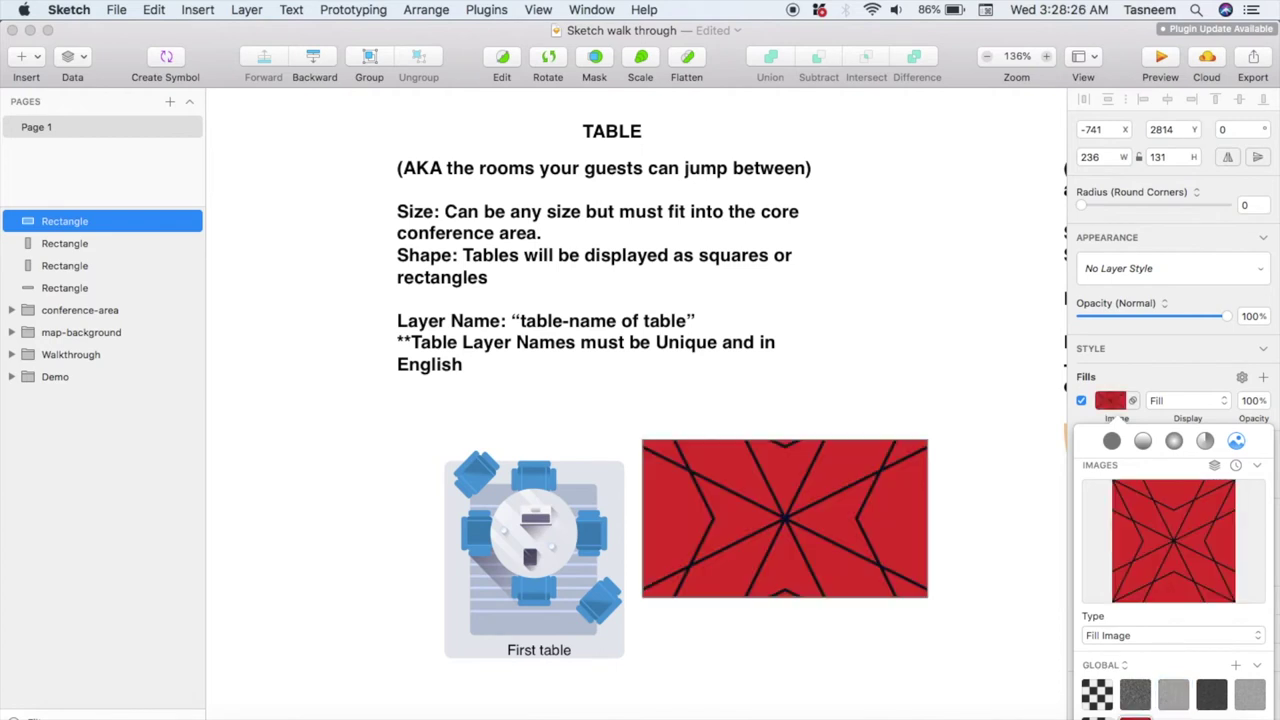
click(1114, 408)
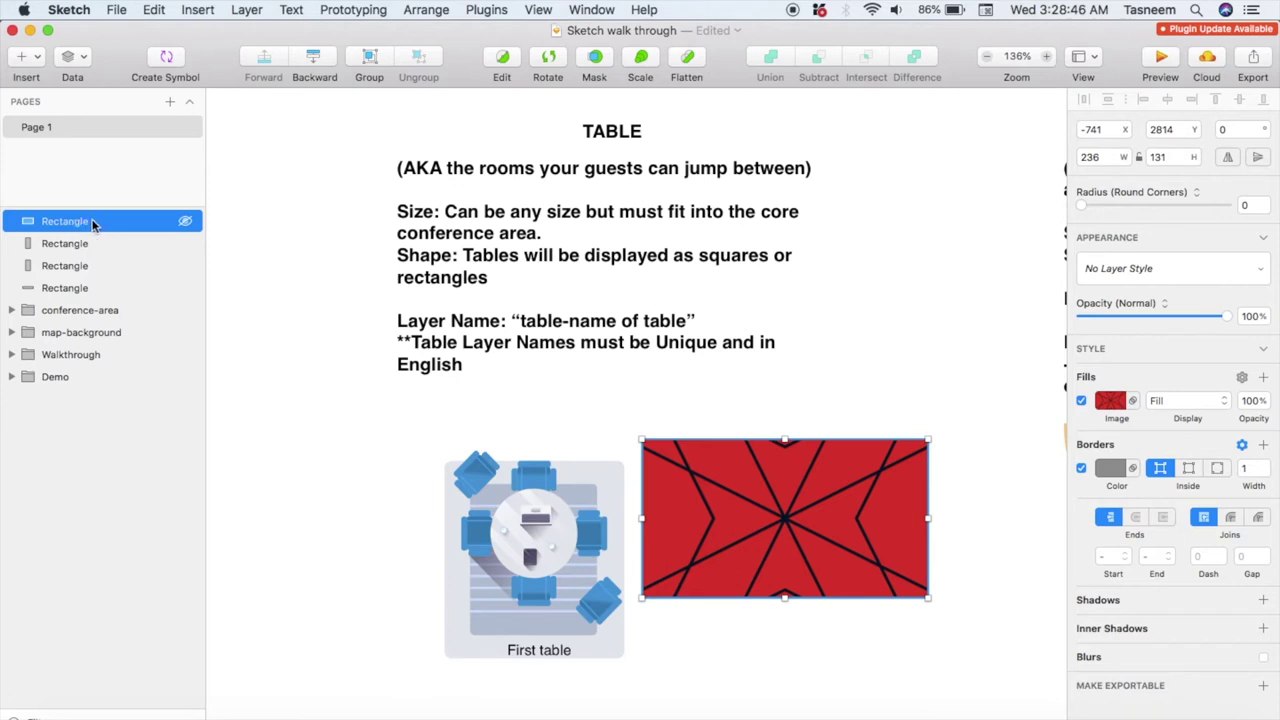
drag(85, 223, 74, 300)
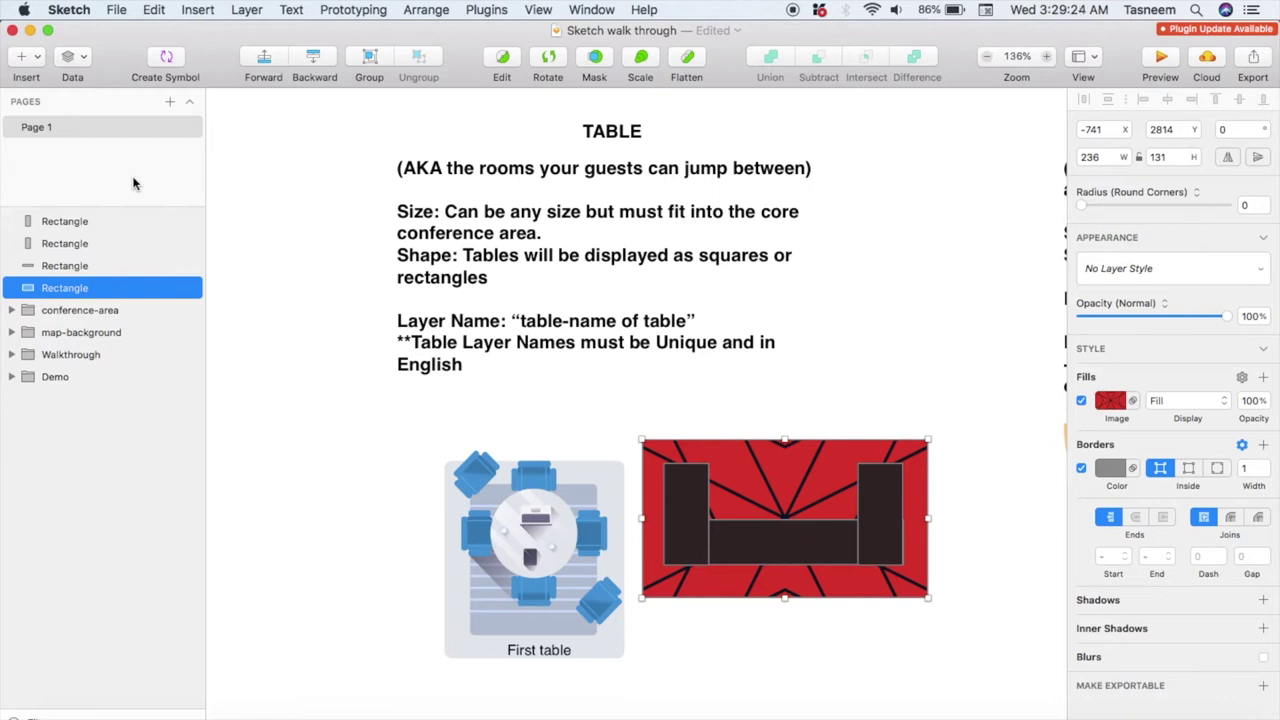
Step: Group the three dark bars and the red patterned rectangle into one group
click(95, 221)
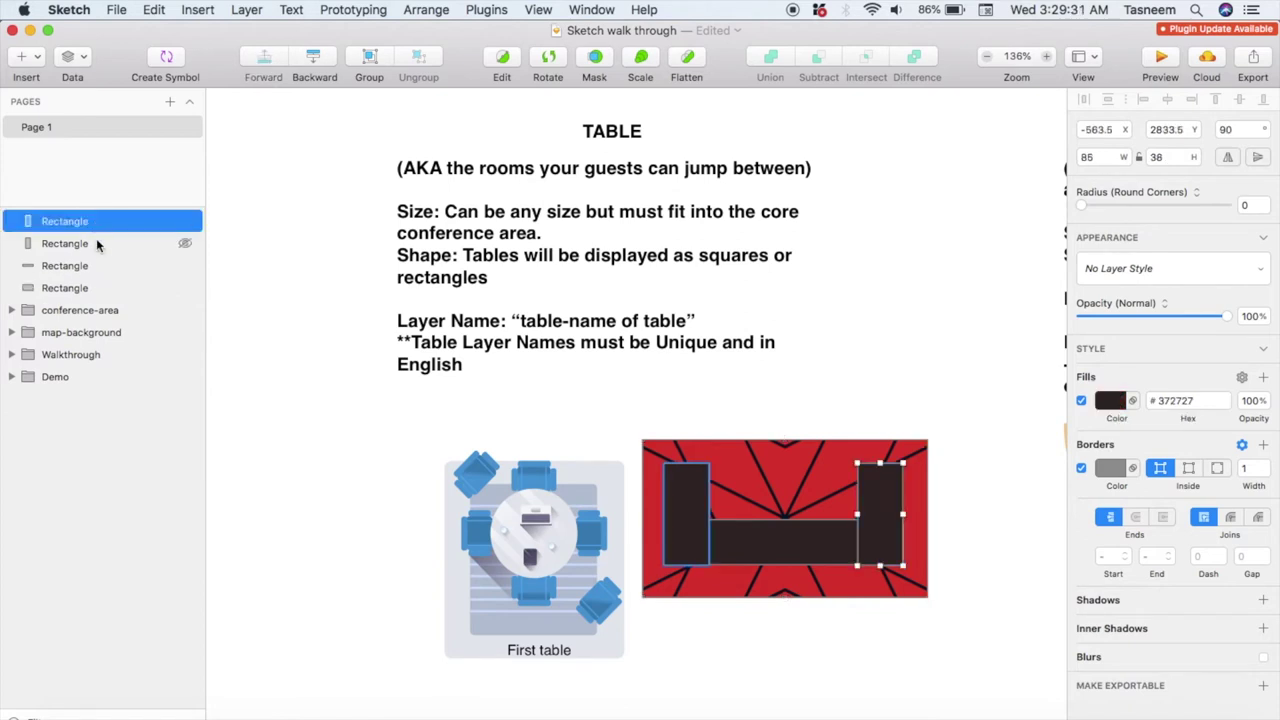
shift+click(97, 265)
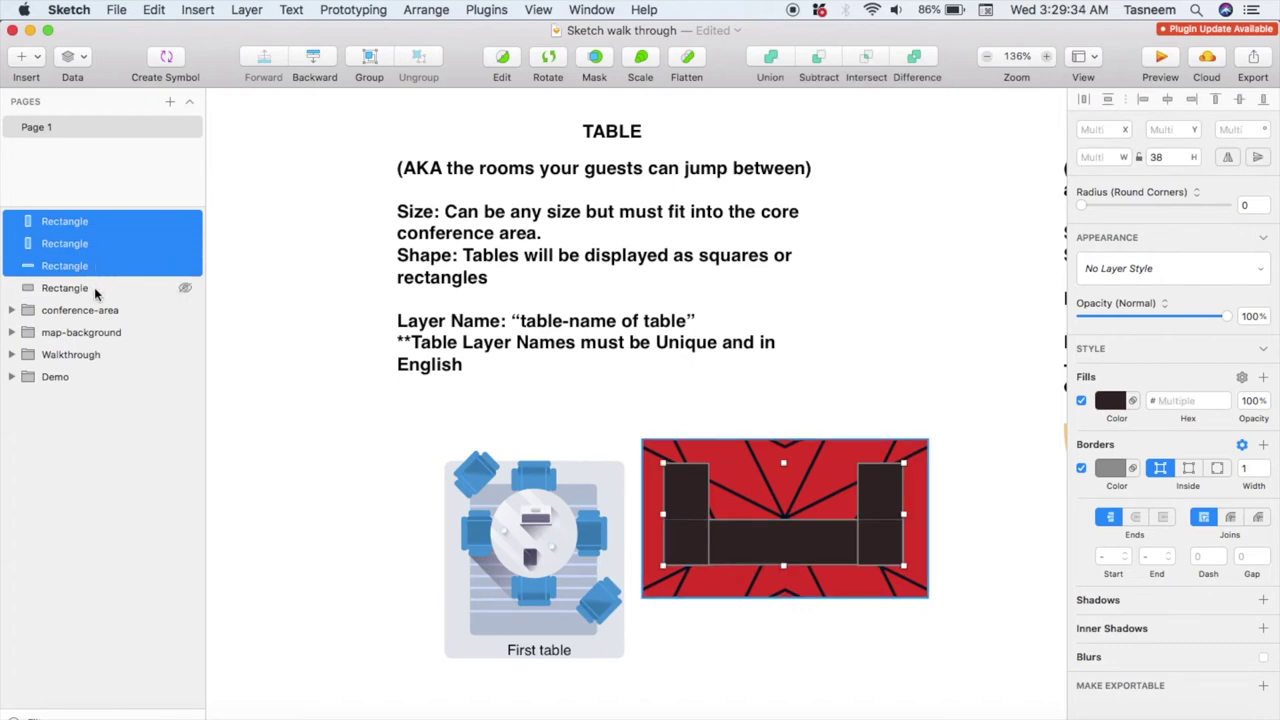
shift+click(94, 287)
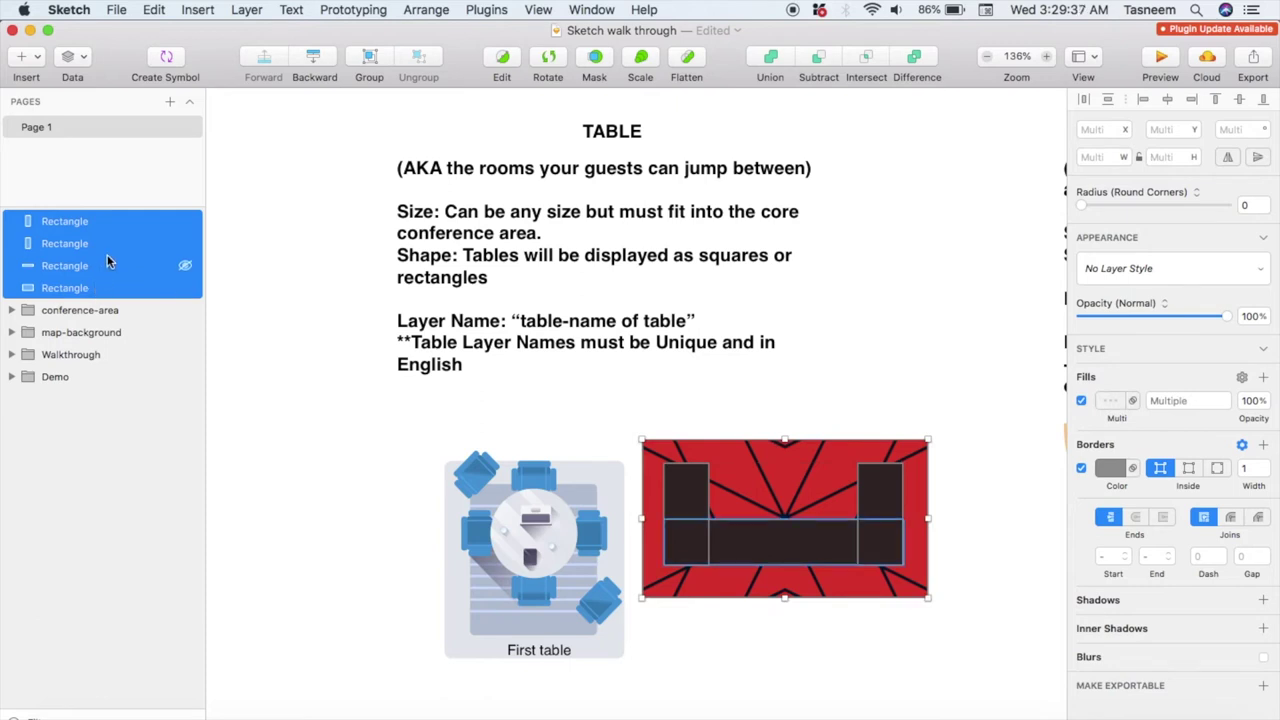
right_click(107, 255)
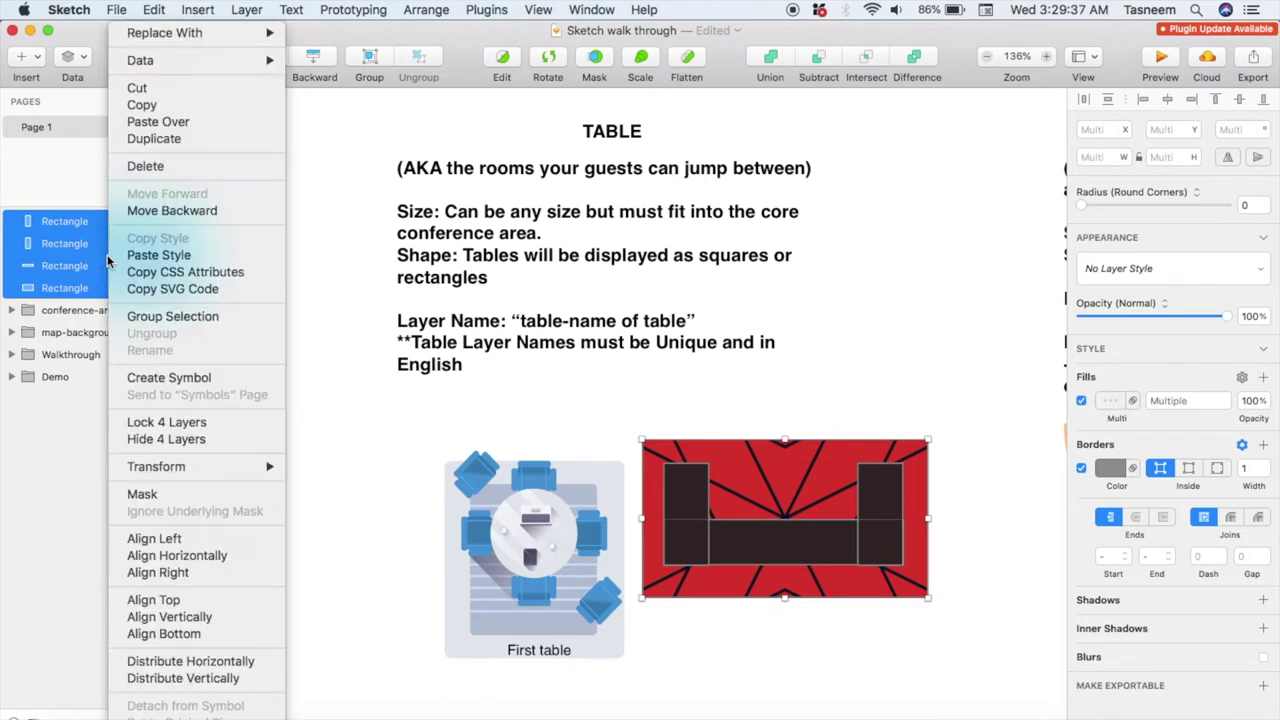
click(152, 316)
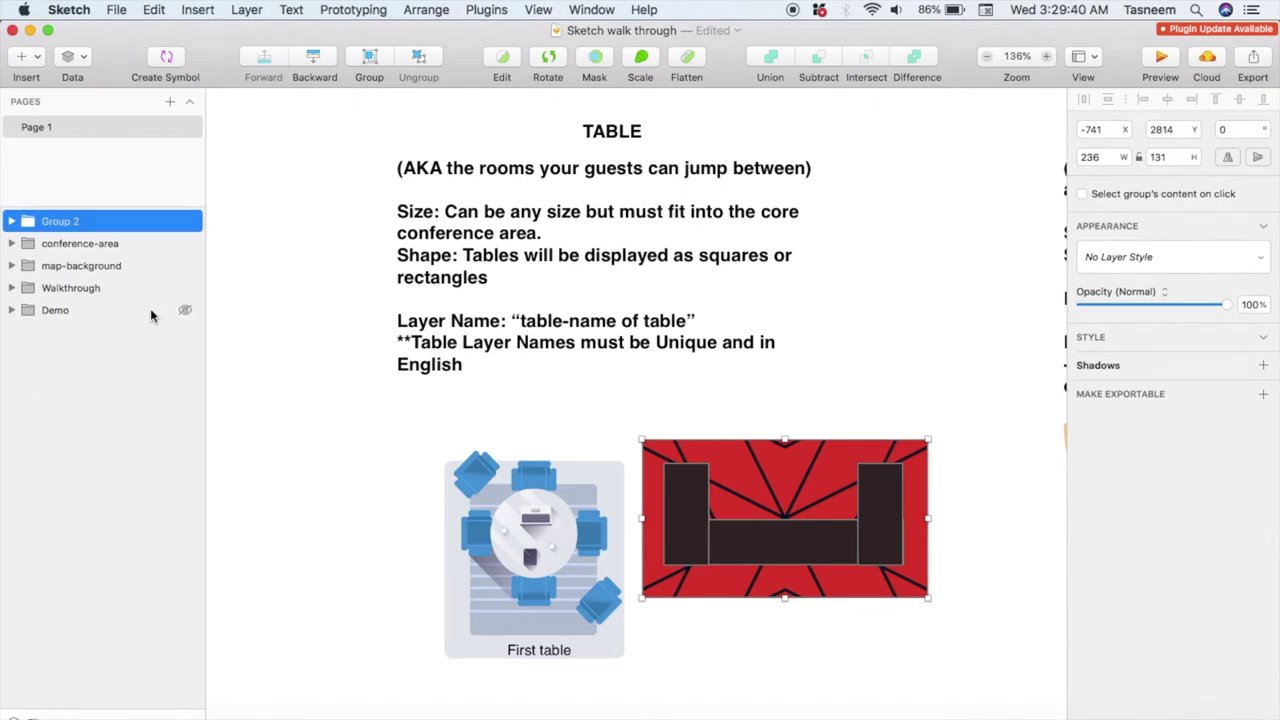
Step: Rename the new group of bars and red background as "table-bar area"
double_click(78, 221)
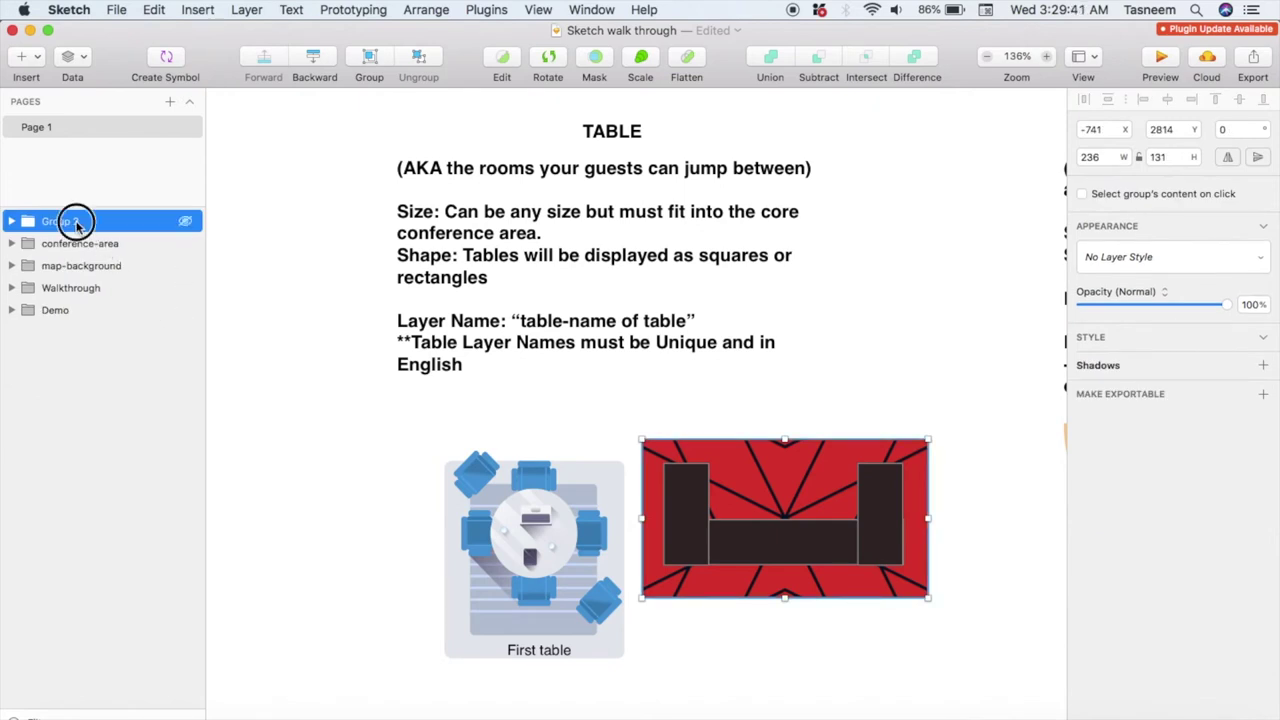
text(table-)
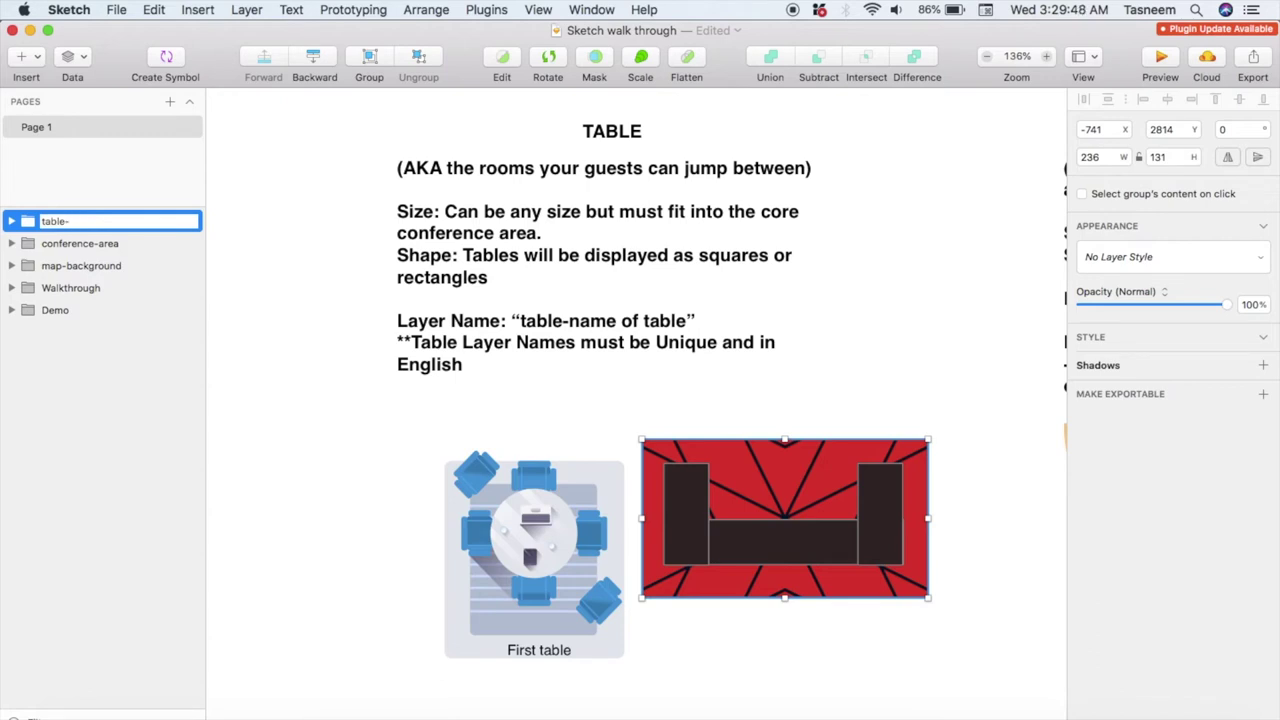
text(bar area)
key(Return)
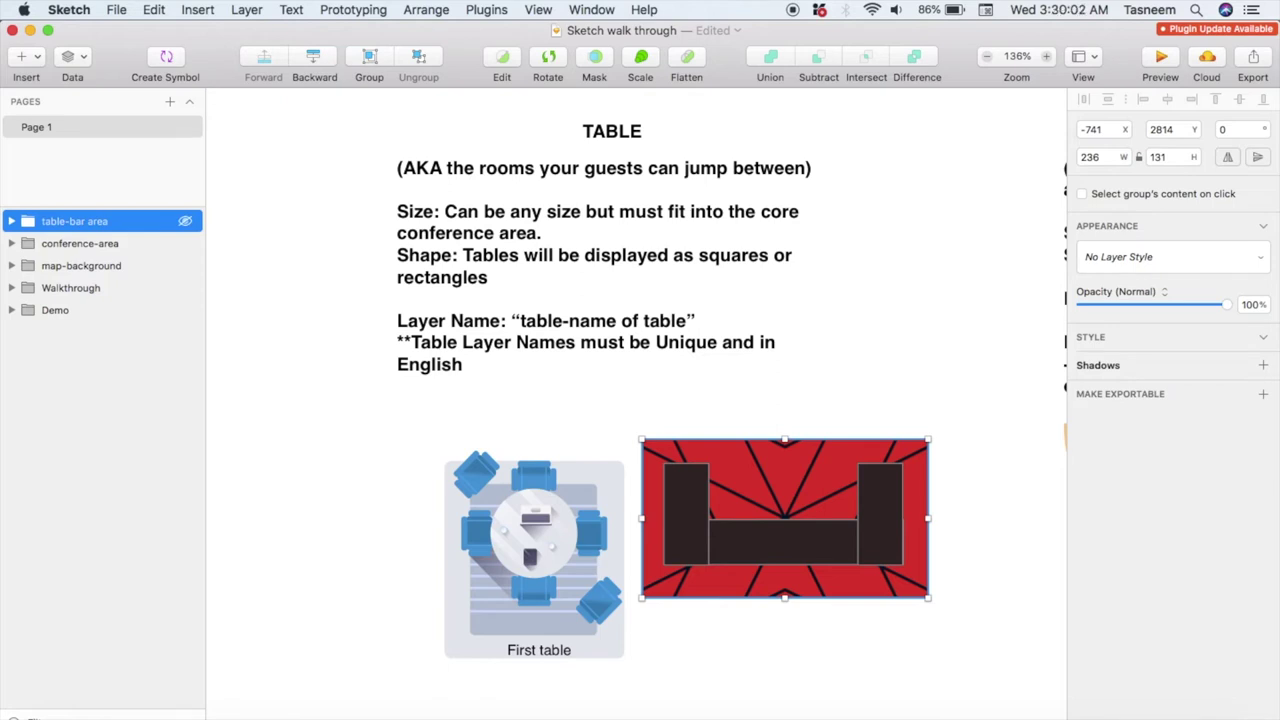
Step: Add a number to the table group's name so that it reads "table-bar area 1"
double_click(122, 222)
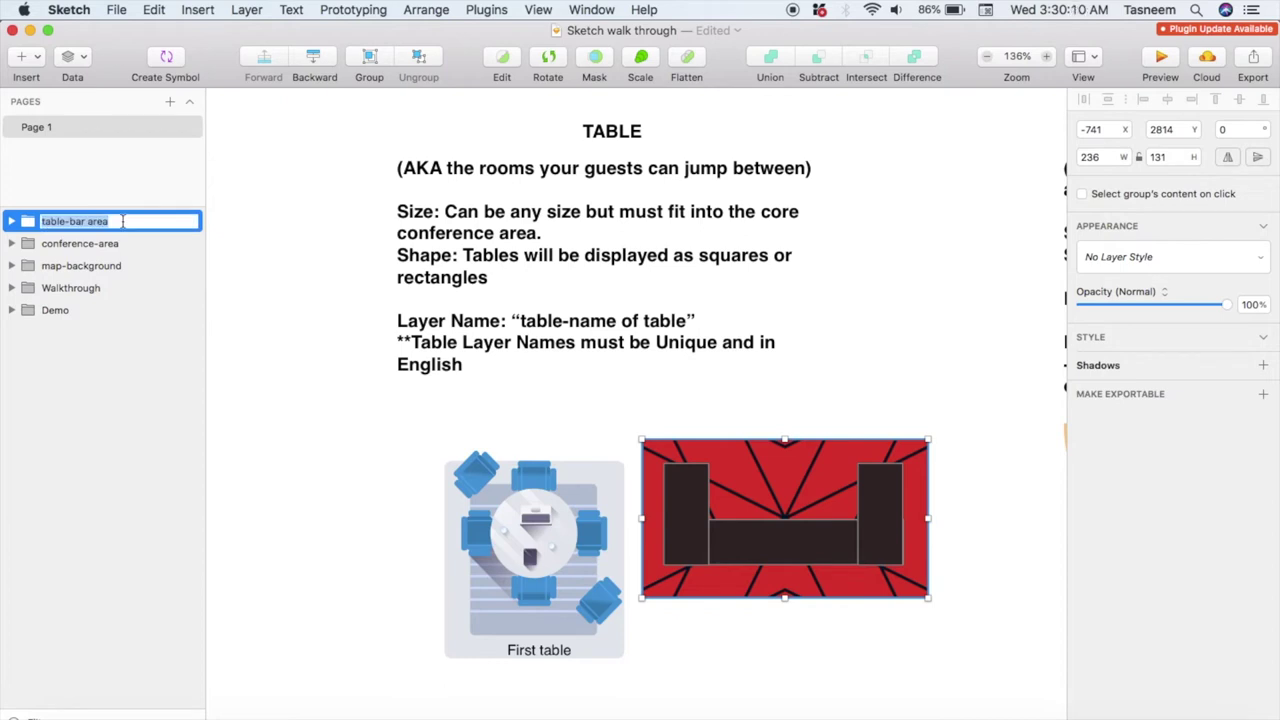
key(Right)
text(1)
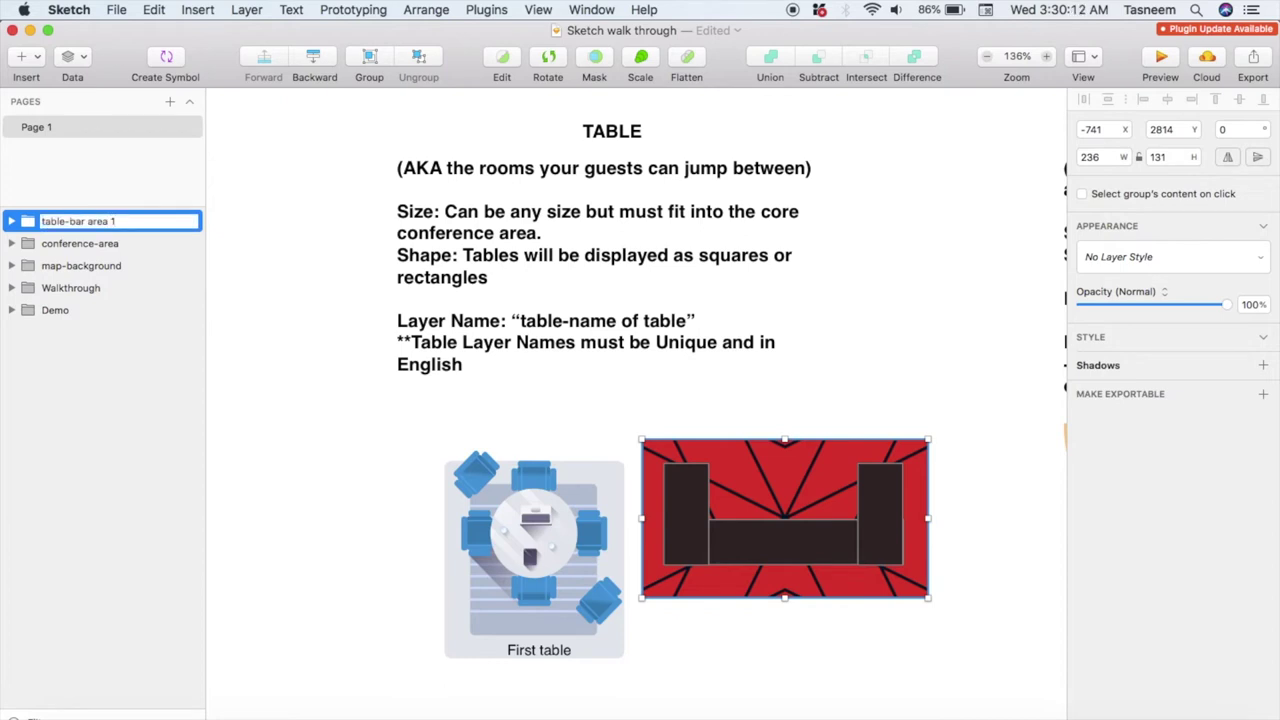
key(Return)
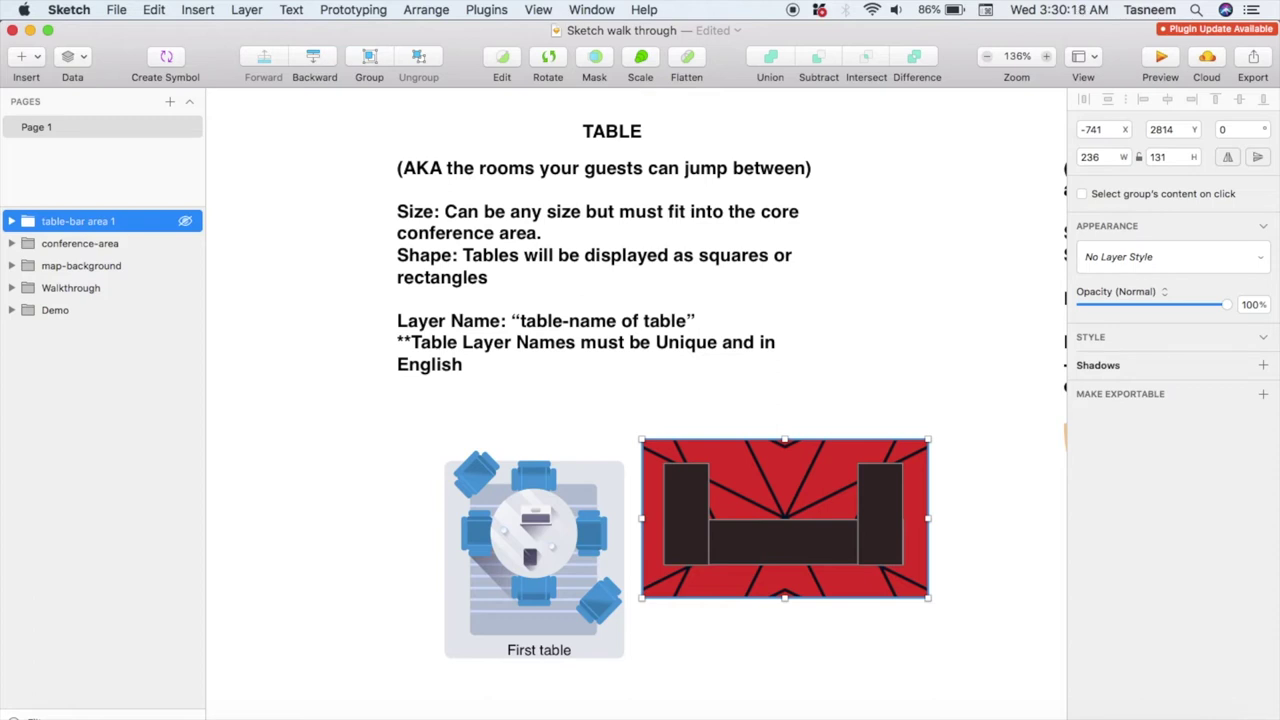
click(12, 222)
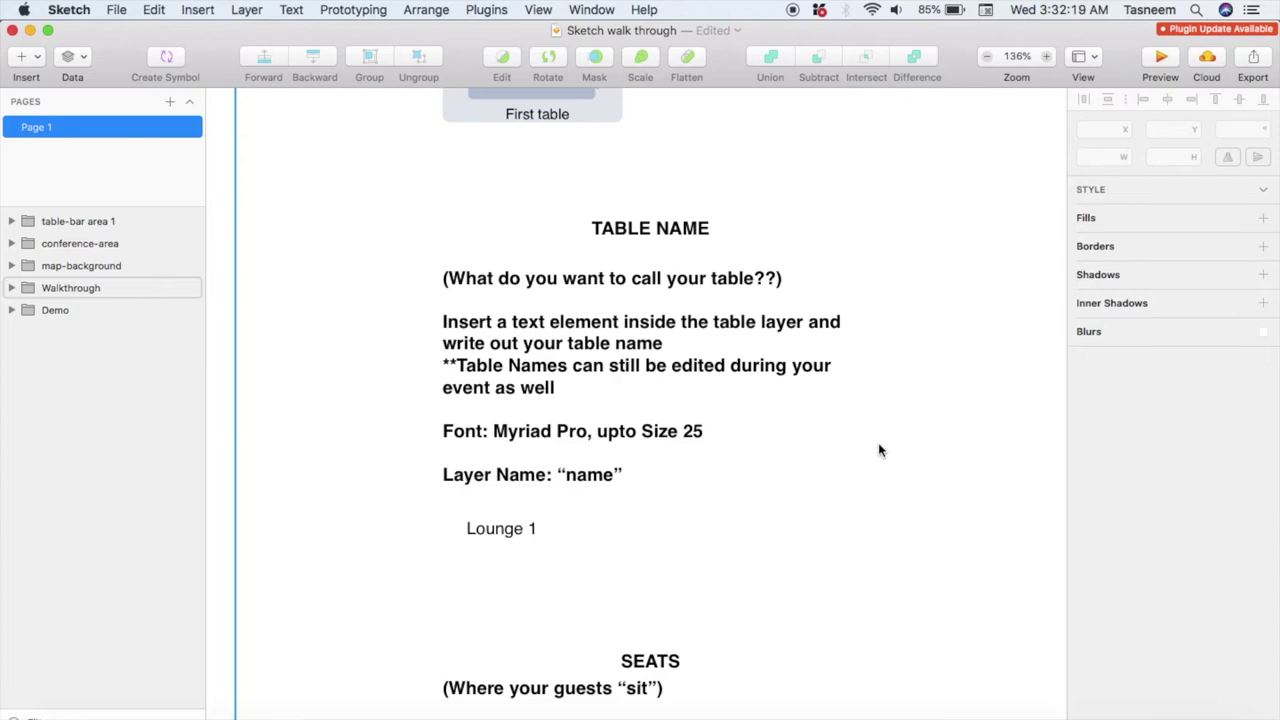
Step: Insert a text element reading "Bar area" beside the "Lounge 1" sample in the TABLE NAME section
click(198, 10)
click(234, 120)
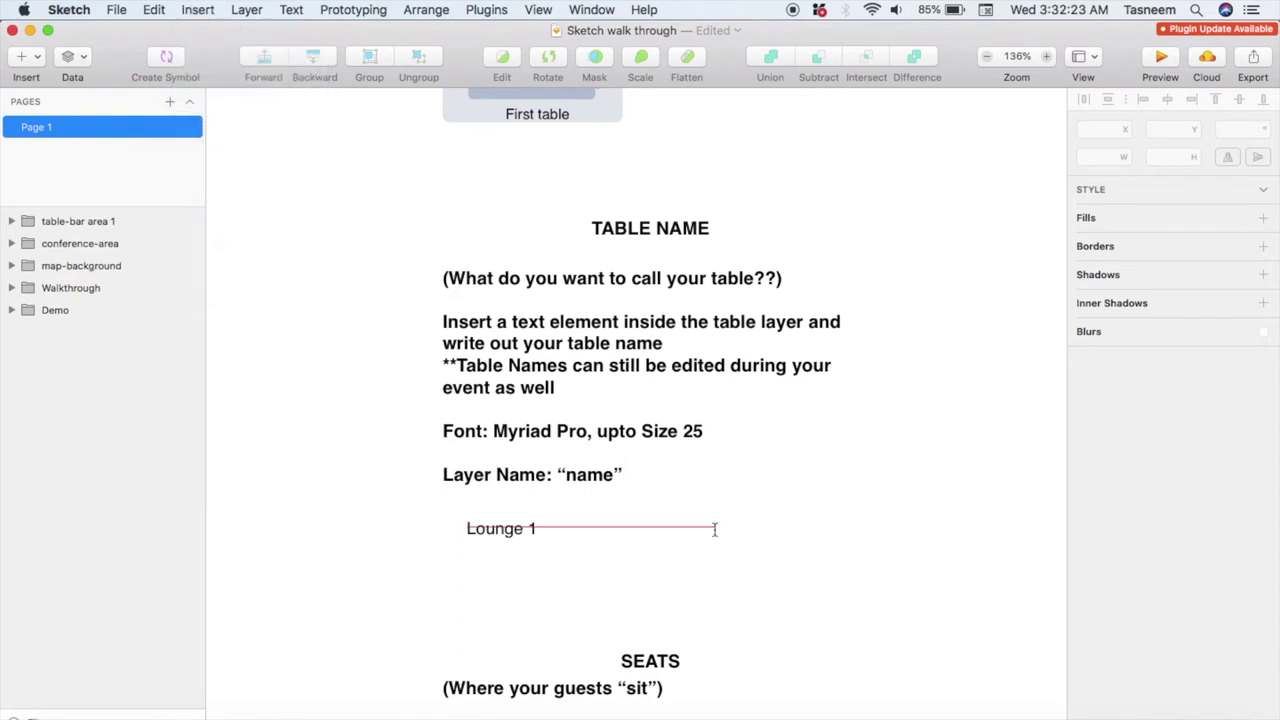
click(657, 528)
text(Bar area)
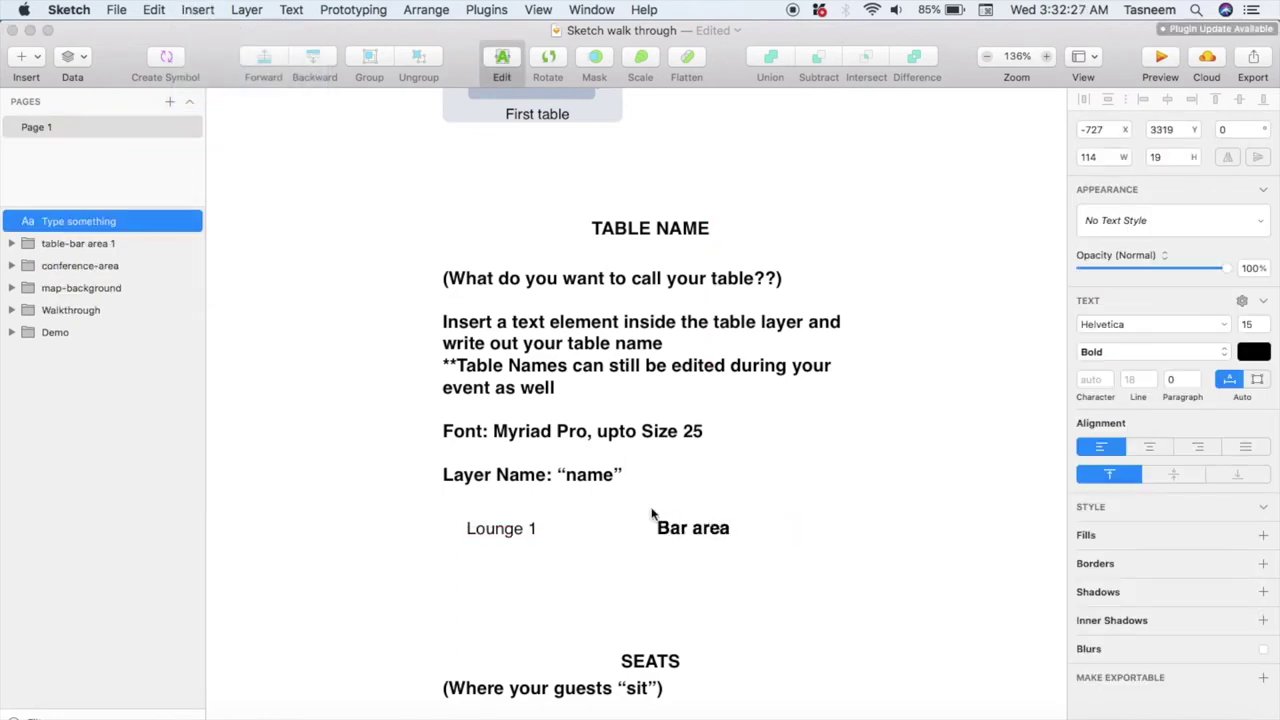
click(503, 58)
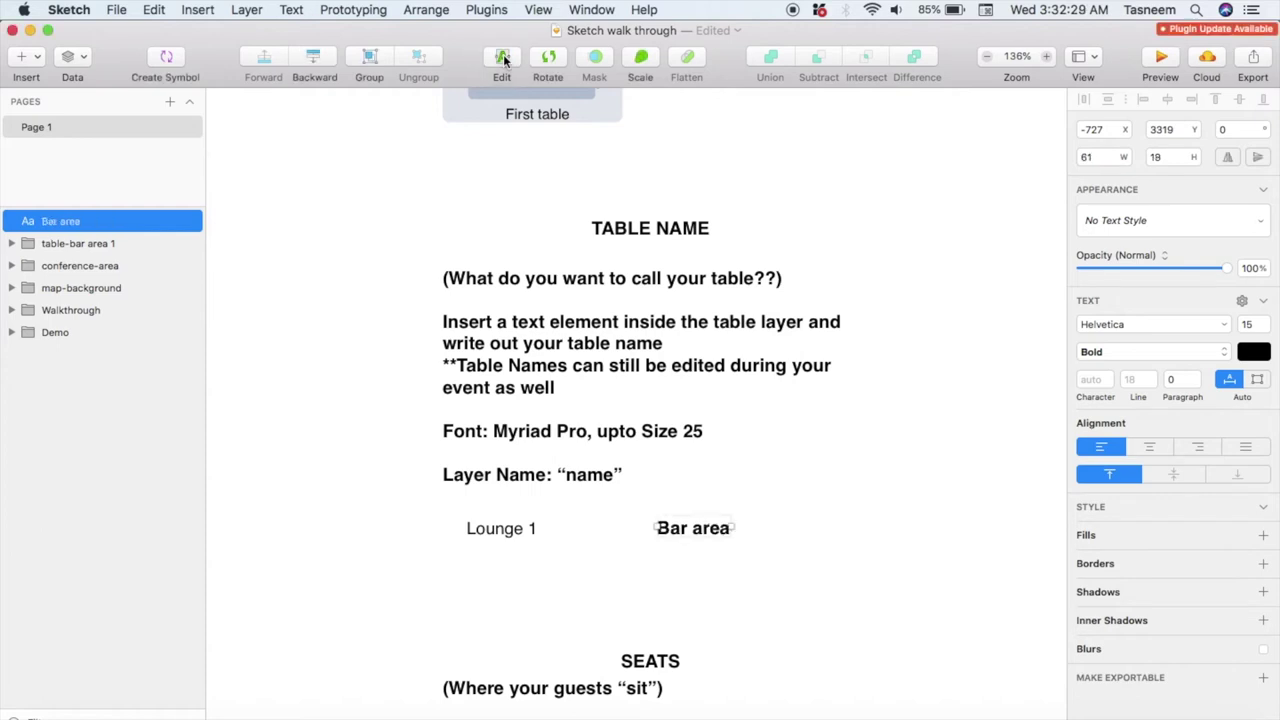
Step: Put the "Bar area" text into its own group and rename that group "name"
right_click(89, 221)
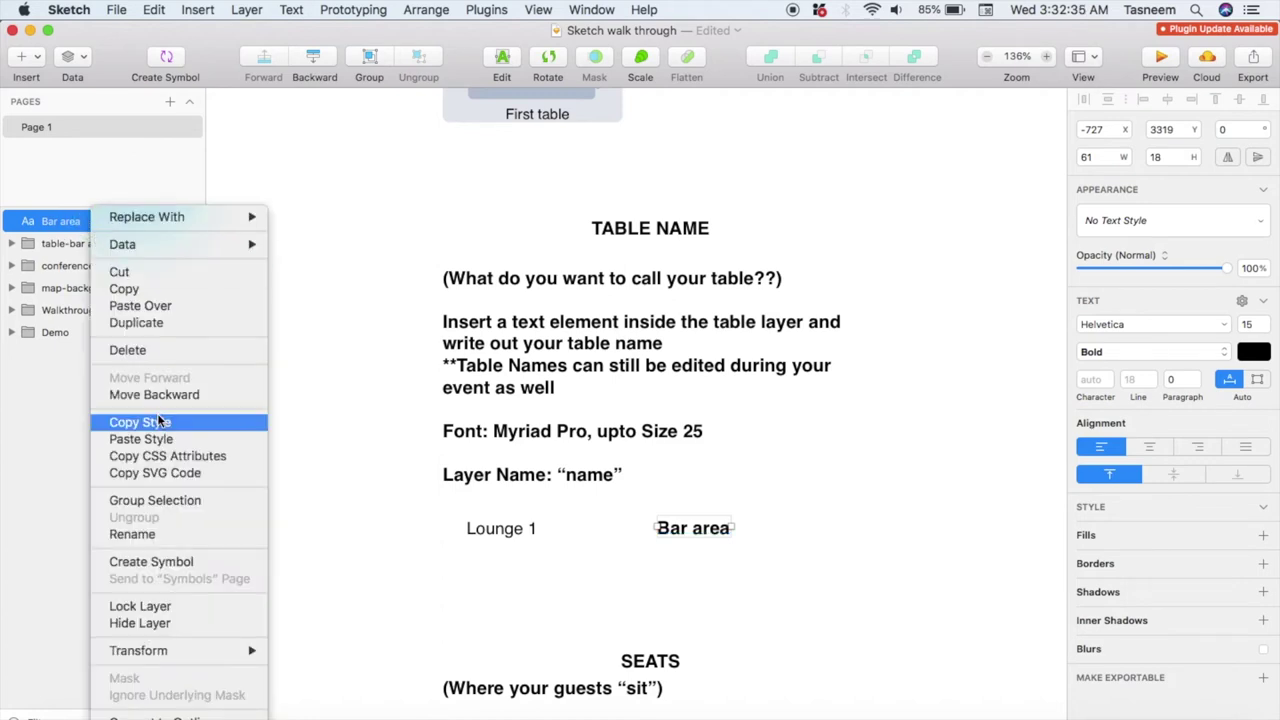
click(155, 497)
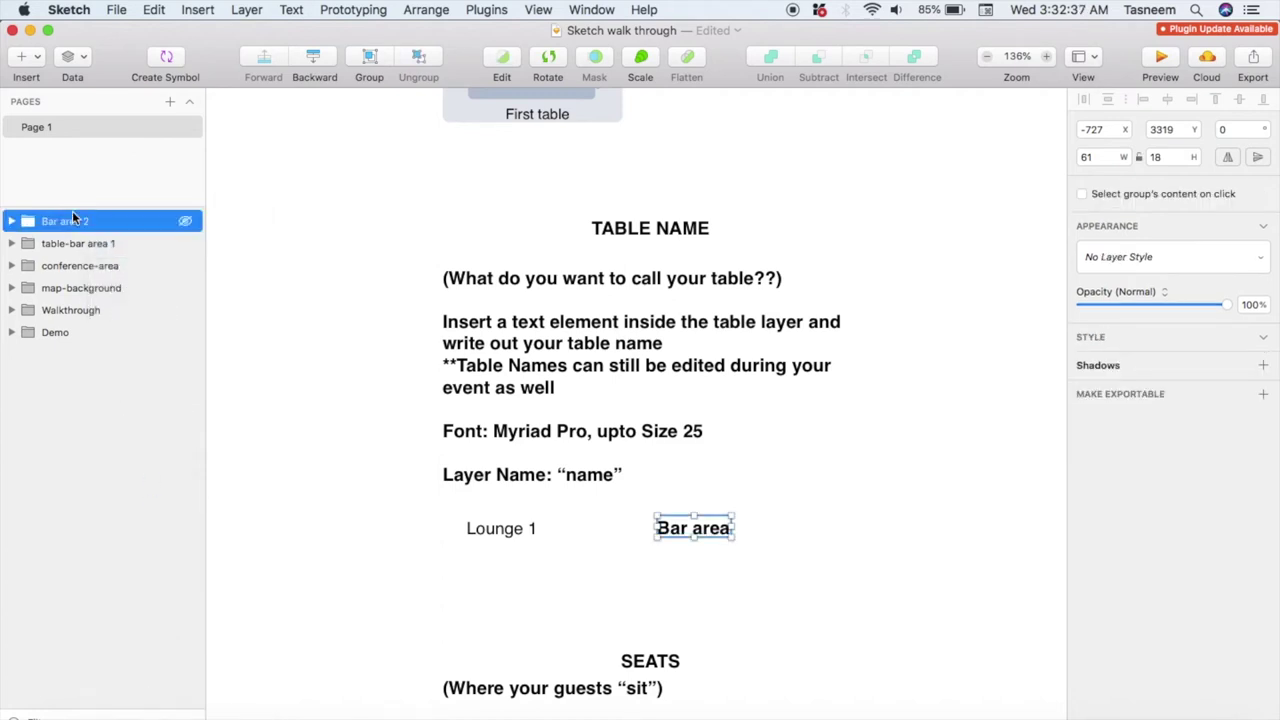
double_click(70, 221)
text(name)
key(Return)
Step: Move the "name" group inside "table-bar area 1", above its rectangles, and collapse the table group
click(72, 222)
drag(72, 222, 86, 247)
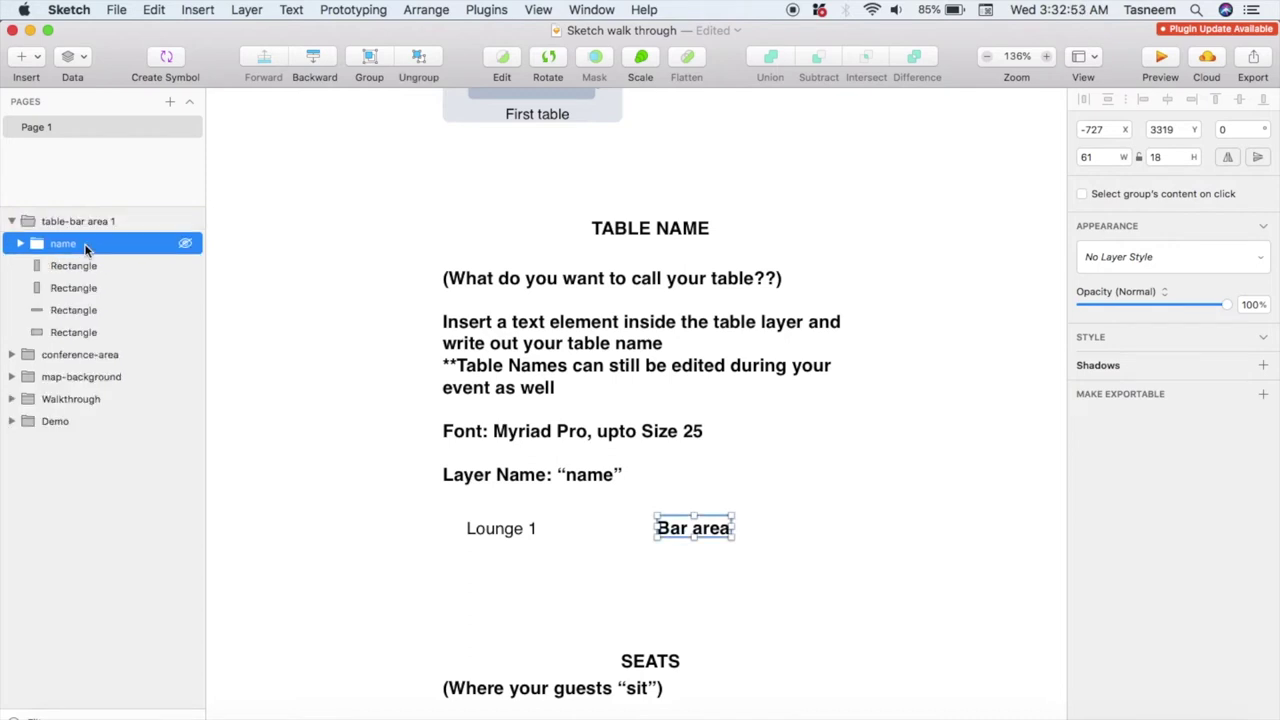
click(12, 222)
Step: Draw an oval about 51 × 50 beside the blue chair below the SEATS notes
scroll(545, 367, down, 10)
scroll(545, 367, down, 3)
scroll(543, 361, up, 4)
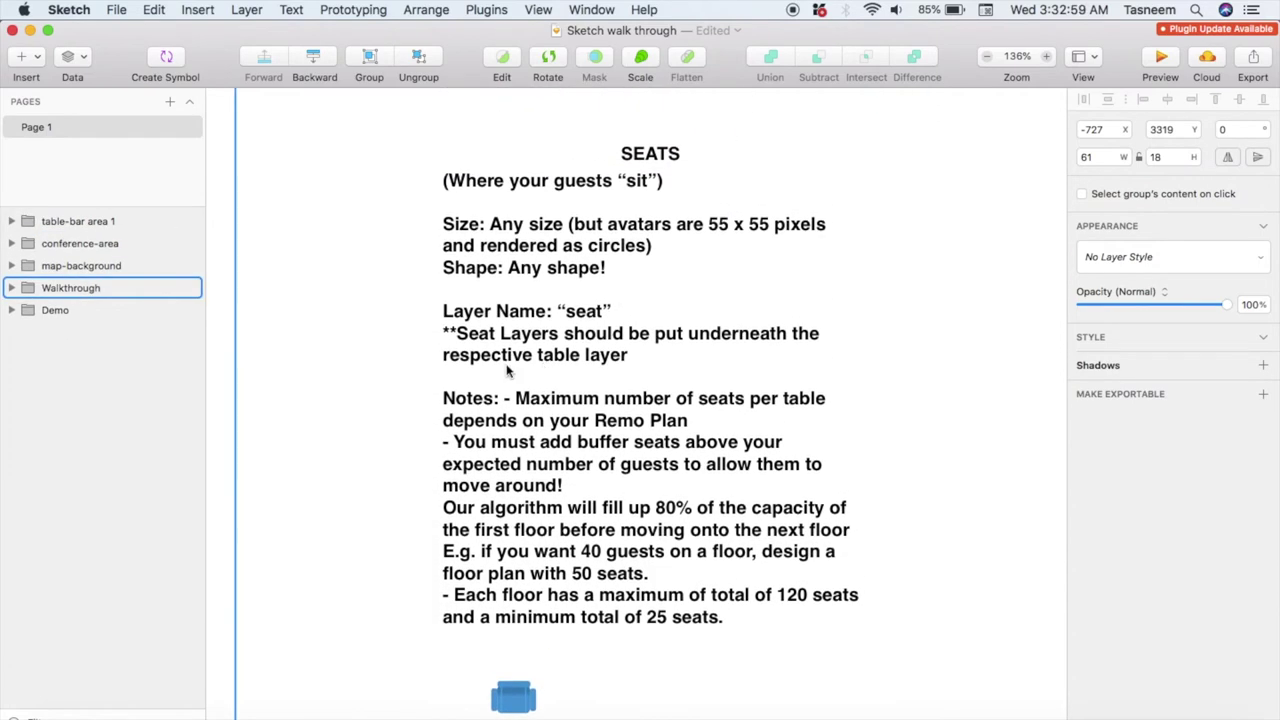
click(80, 450)
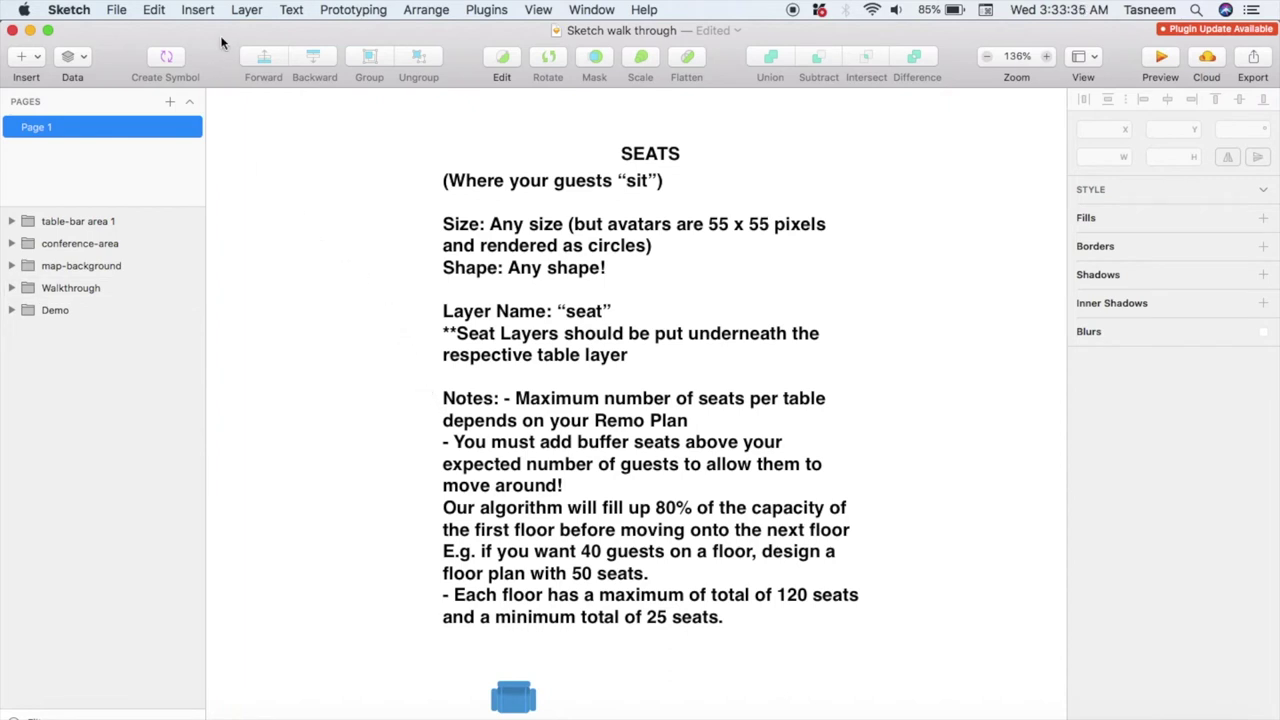
click(203, 9)
mouse_move(214, 60)
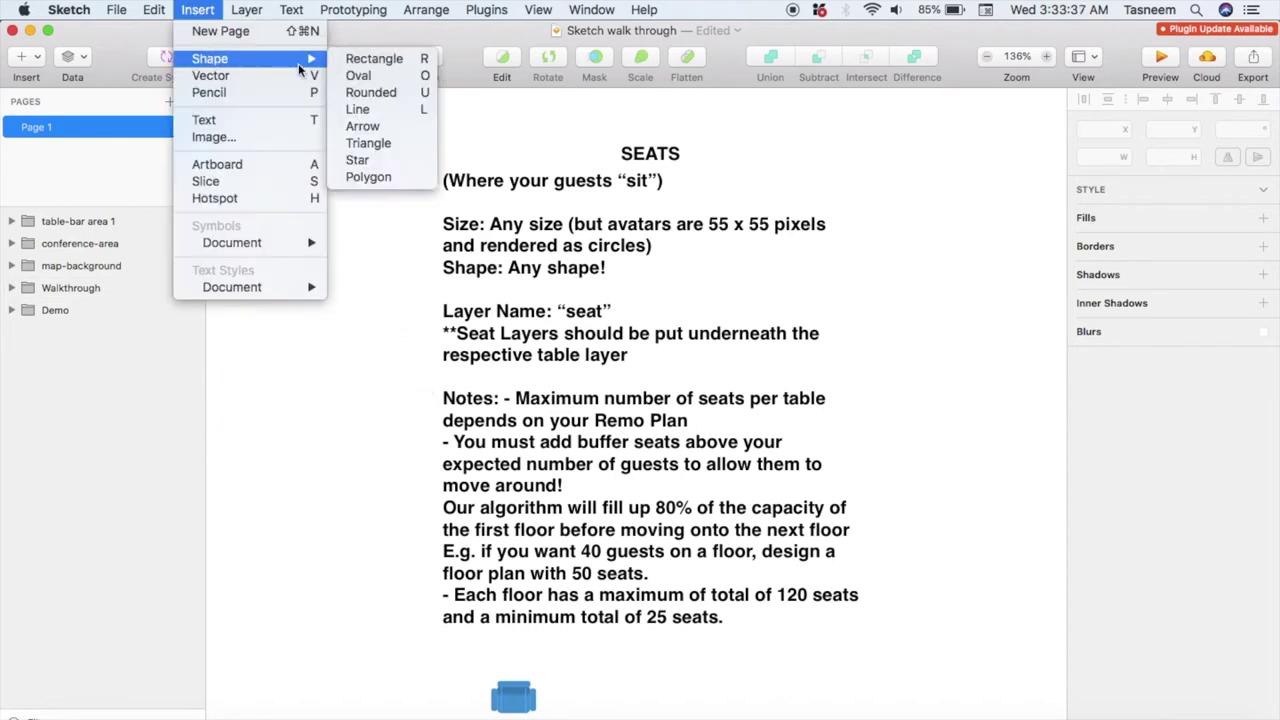
click(368, 76)
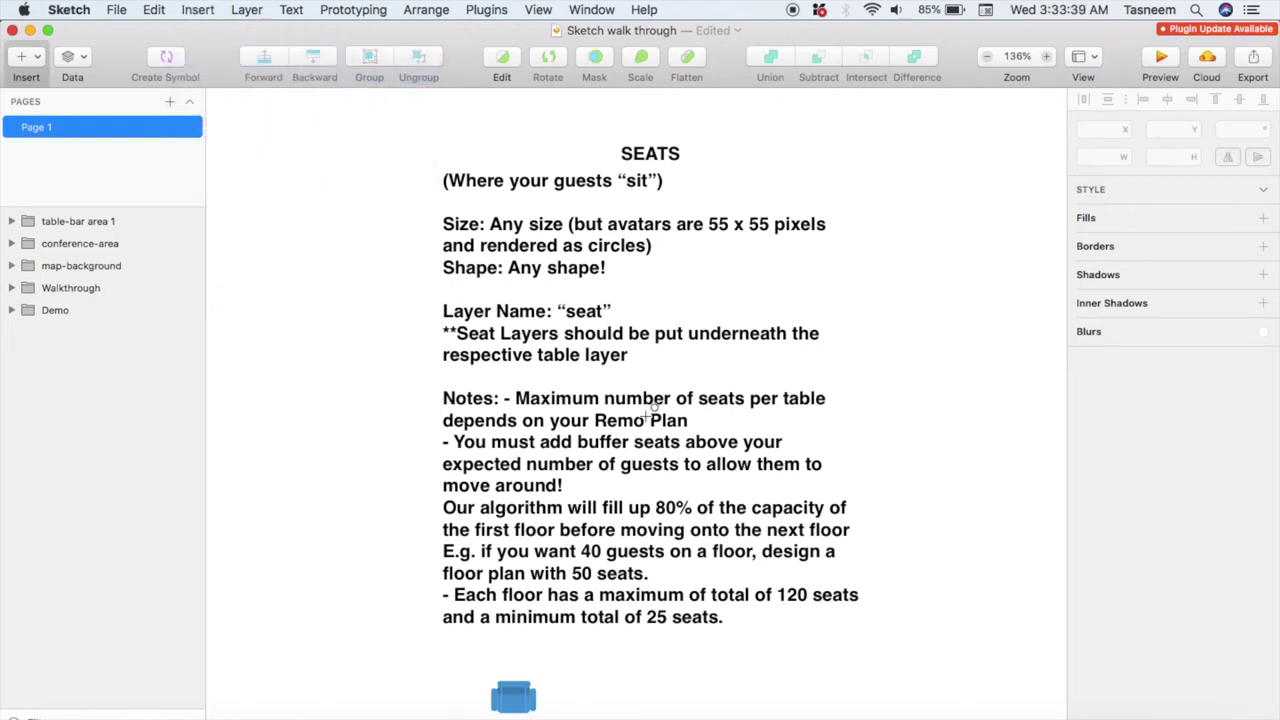
drag(609, 657, 671, 714)
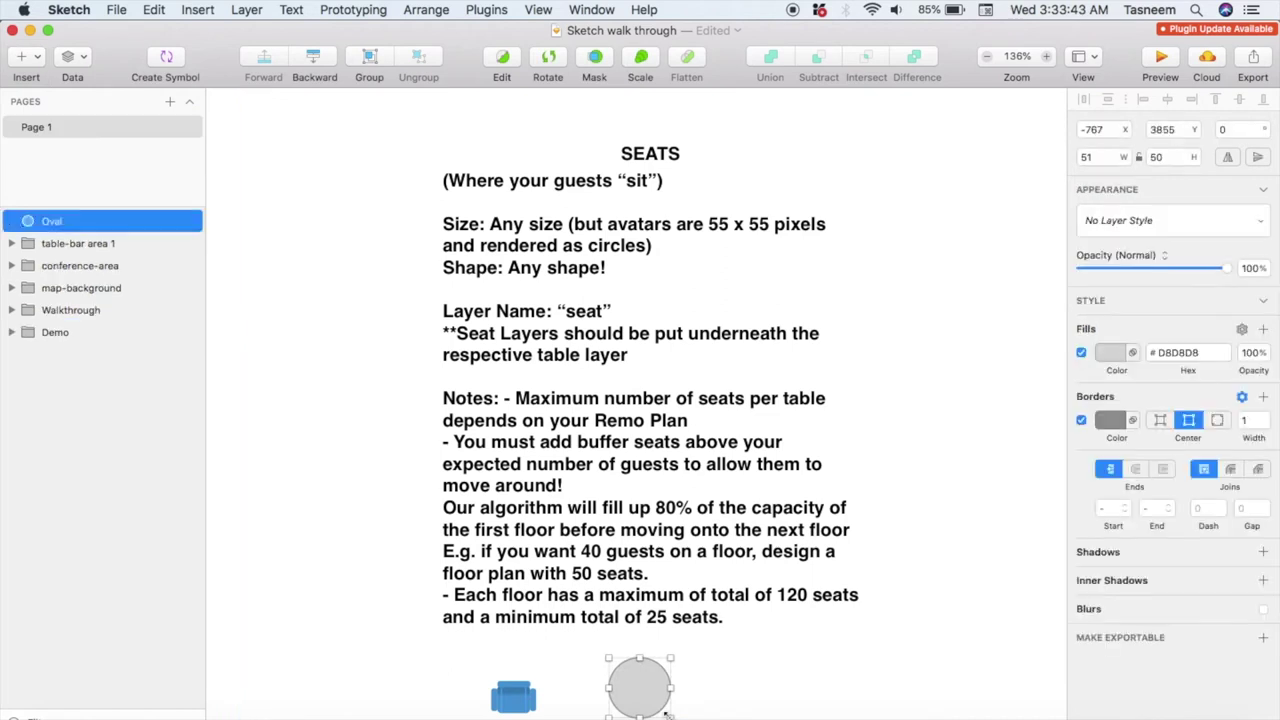
Step: Set the oval's width and height to 60 each
click(1080, 157)
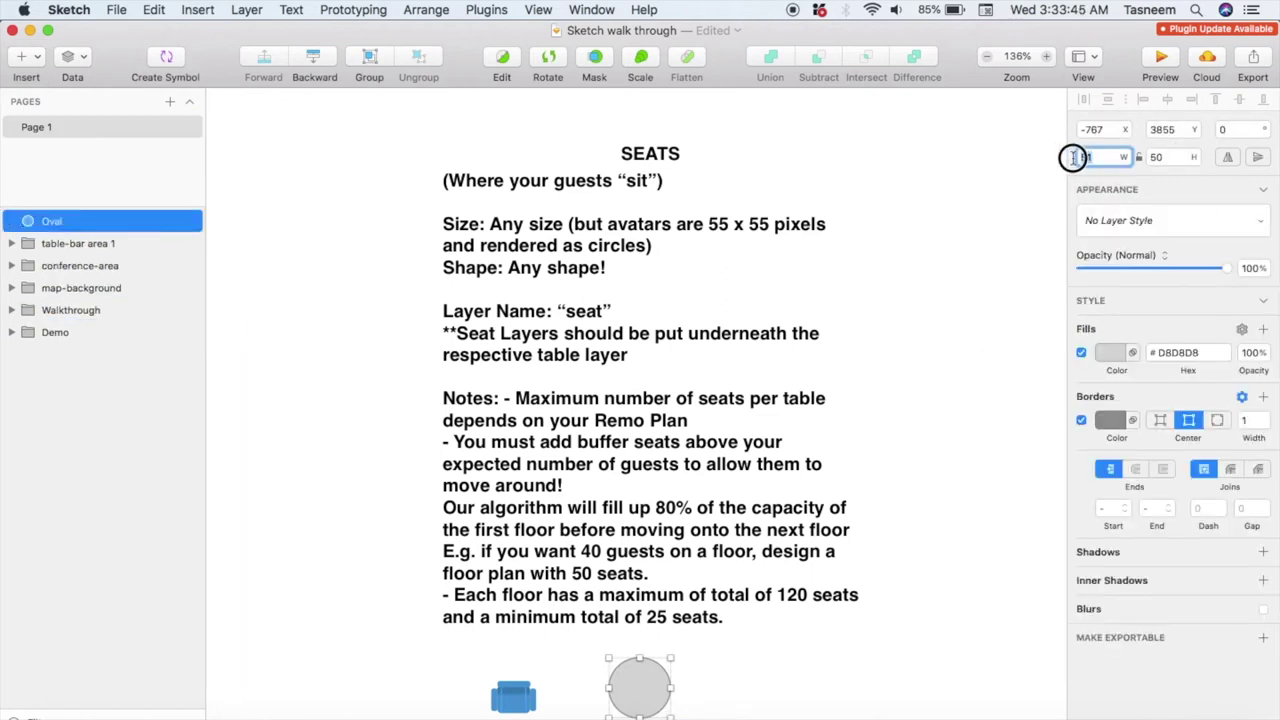
text(60)
key(Tab)
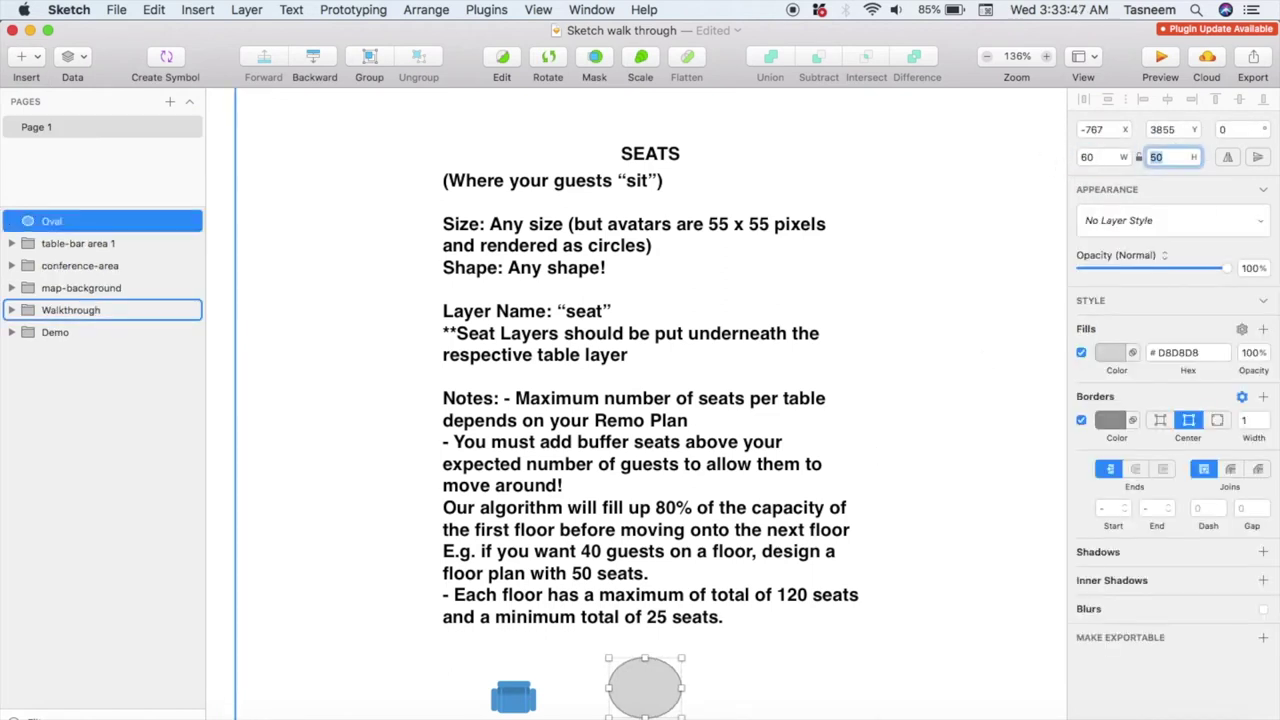
text(60)
key(Return)
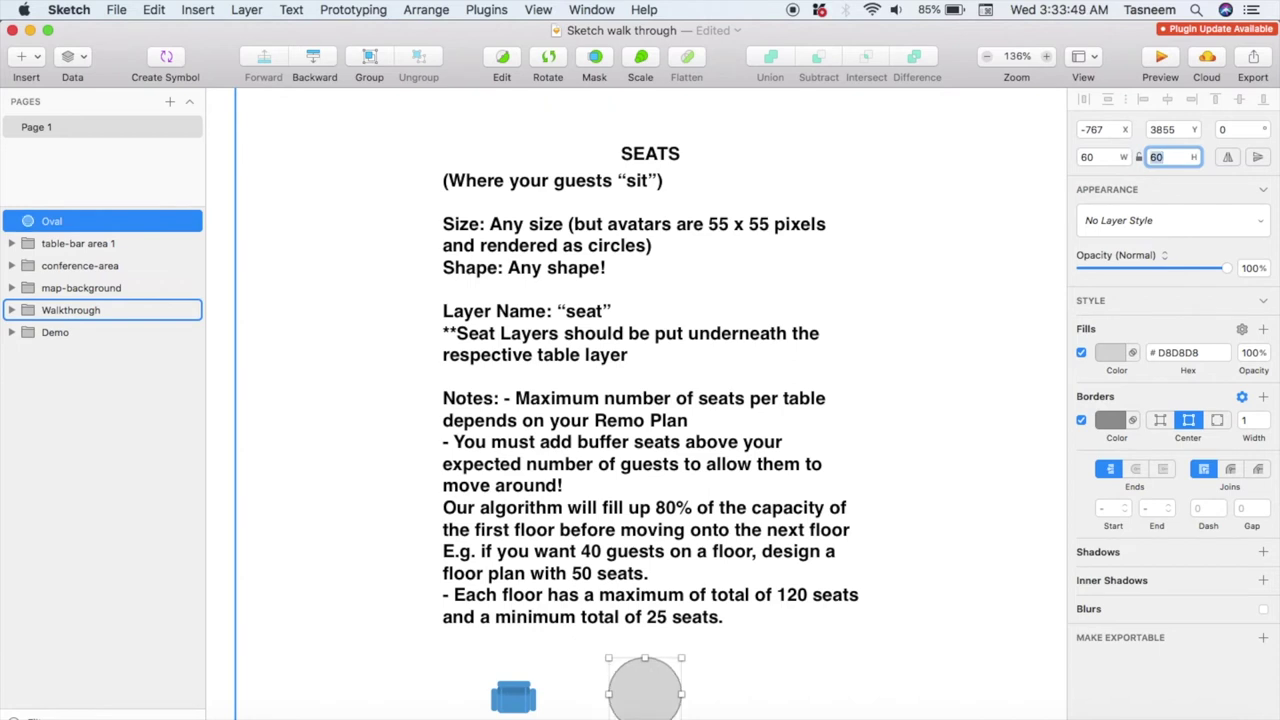
Step: Put the seat oval into its own group
scroll(737, 456, down, 2)
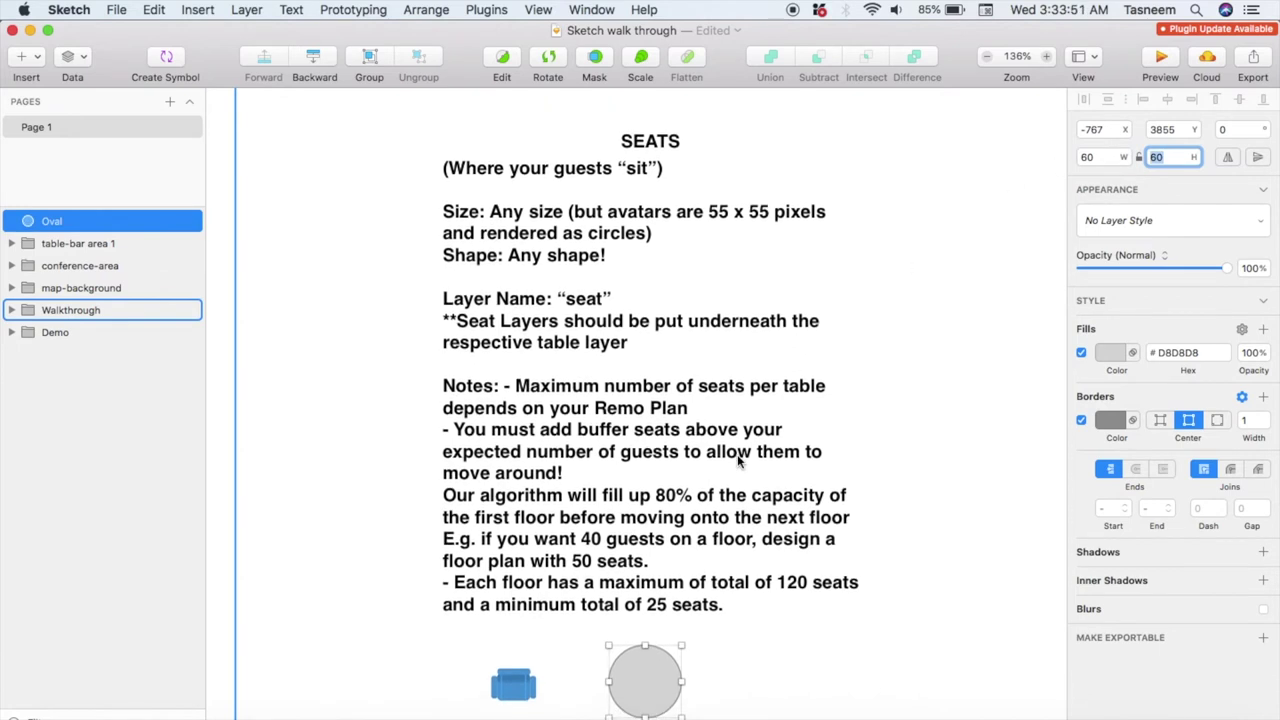
scroll(737, 454, down, 2)
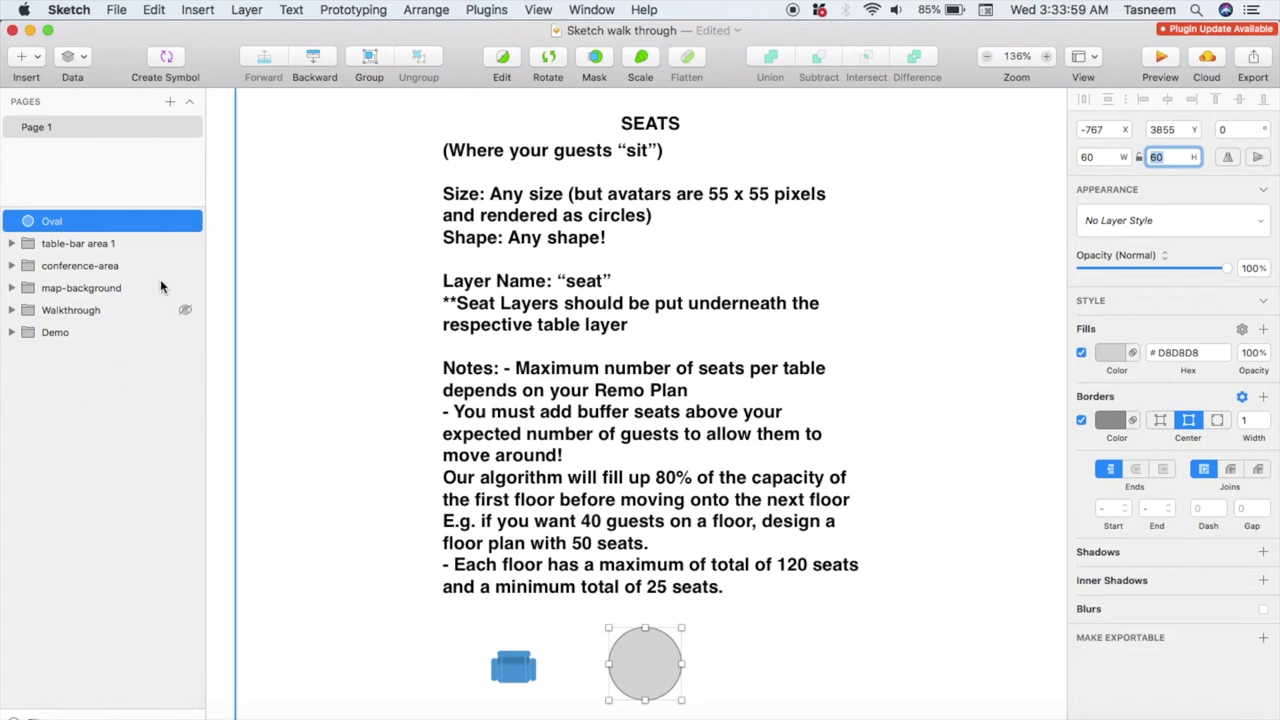
click(78, 225)
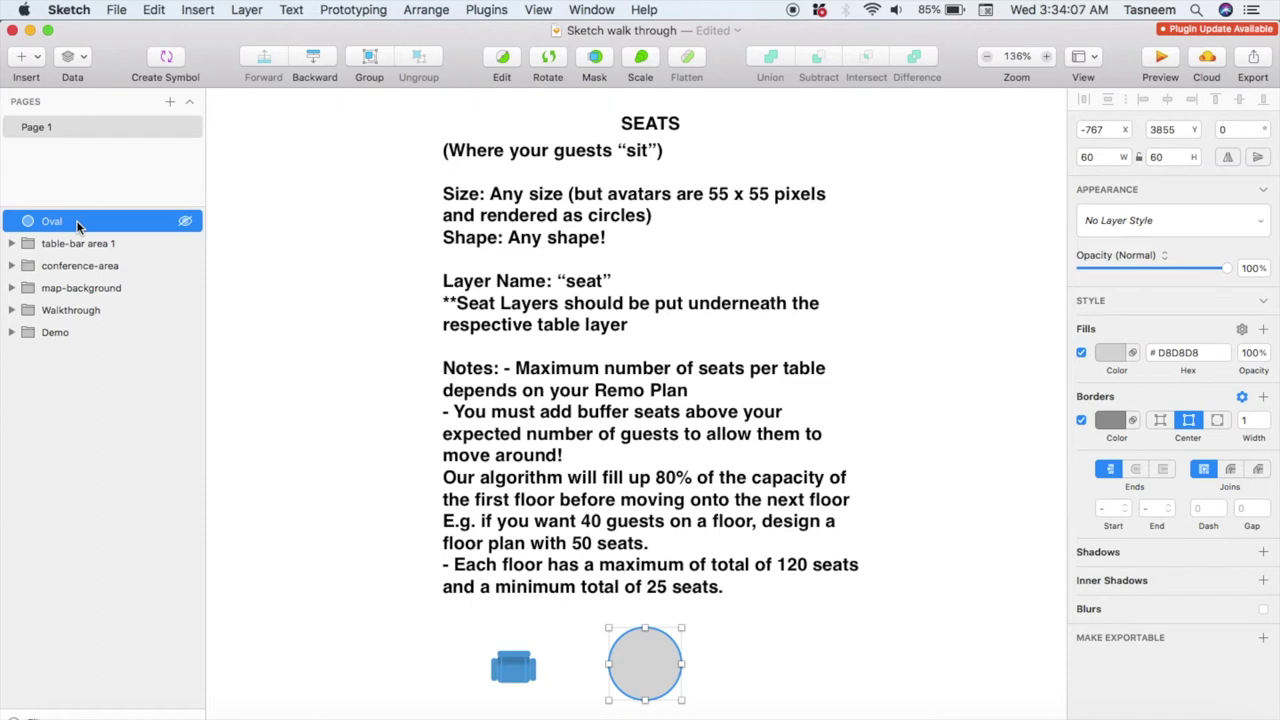
right_click(76, 220)
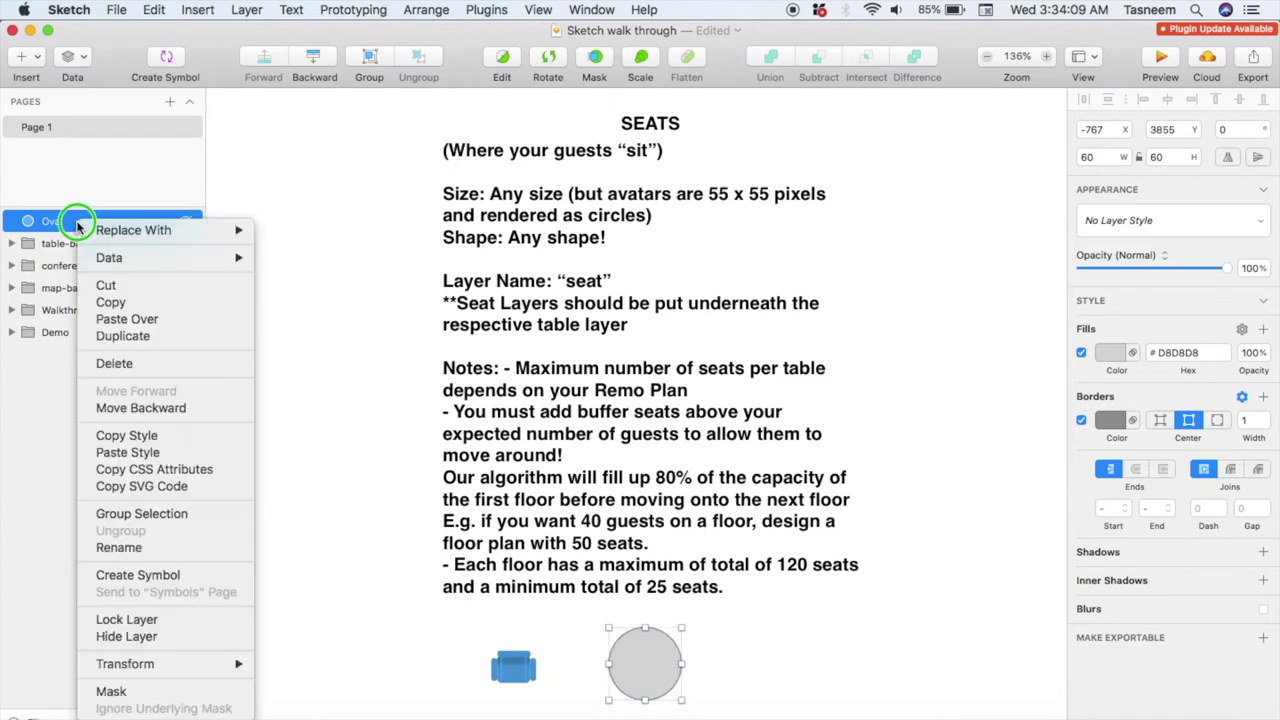
click(150, 514)
Step: Rename the oval's group as "seat-1-1"
double_click(66, 222)
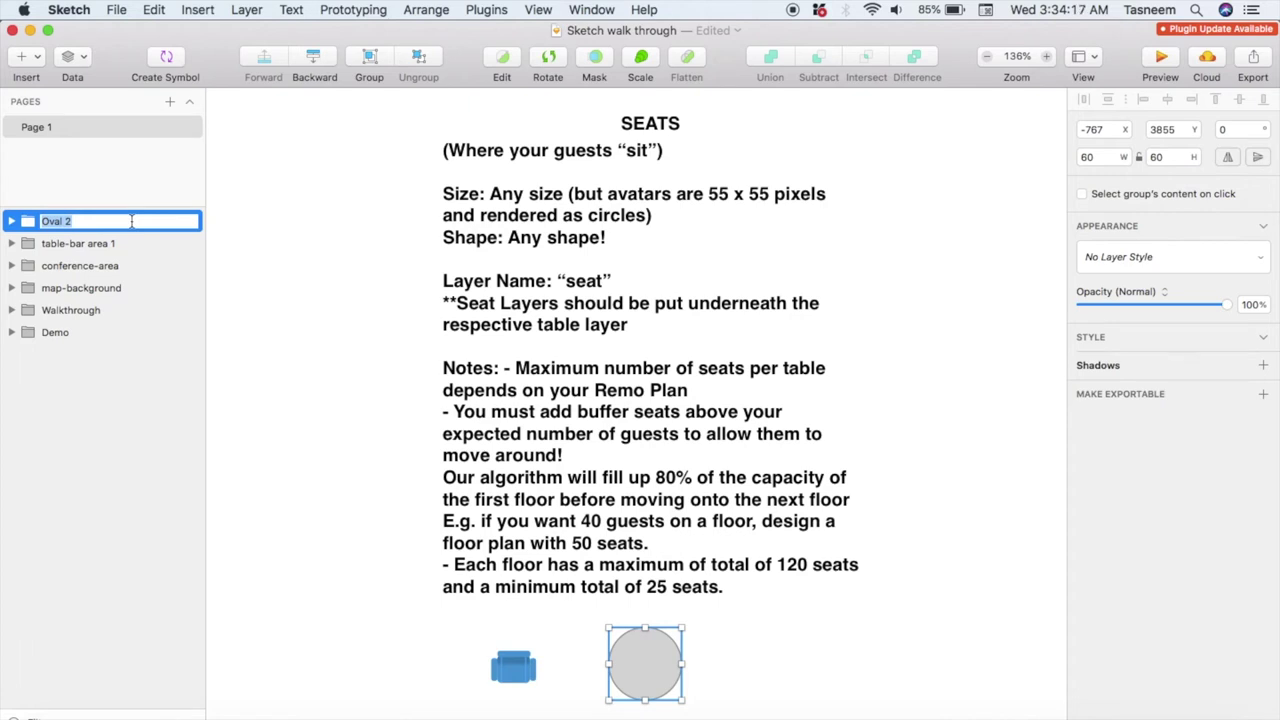
text(seat)
key(super+a)
click(63, 221)
text(-1-1)
key(Return)
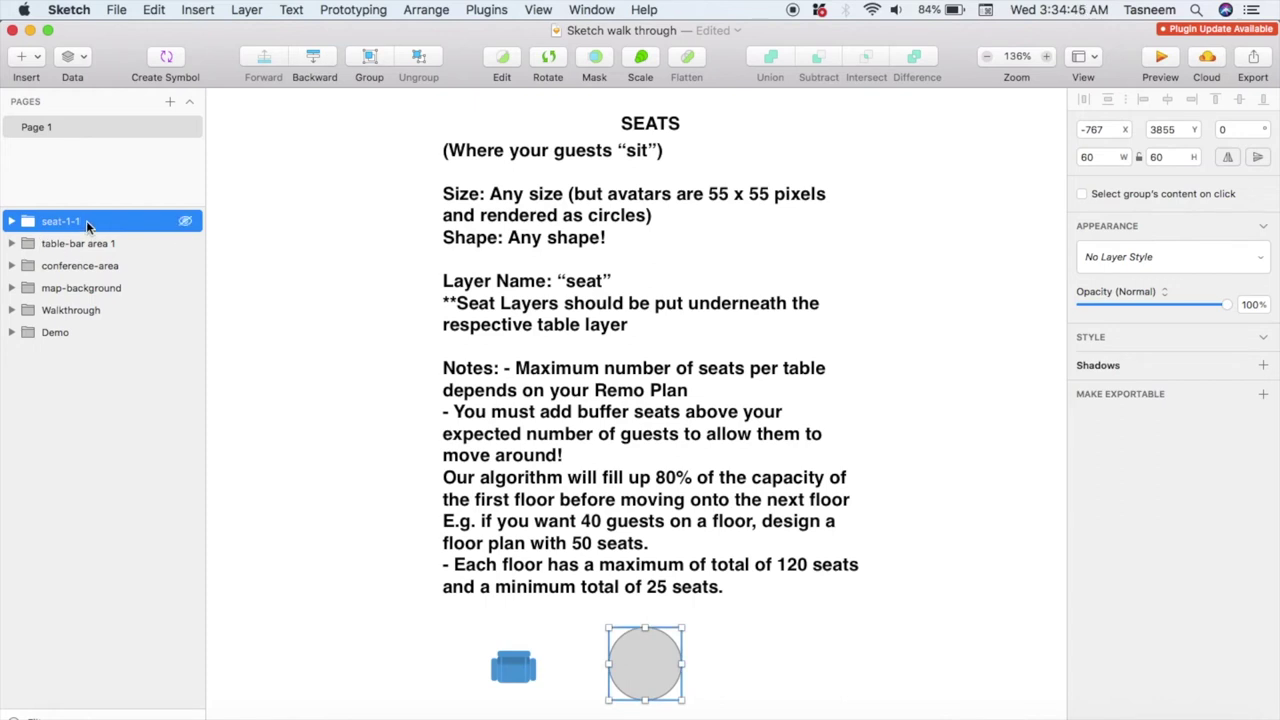
Step: Move the seat-1-1 group into the table-bar area 1 group
drag(87, 226, 101, 251)
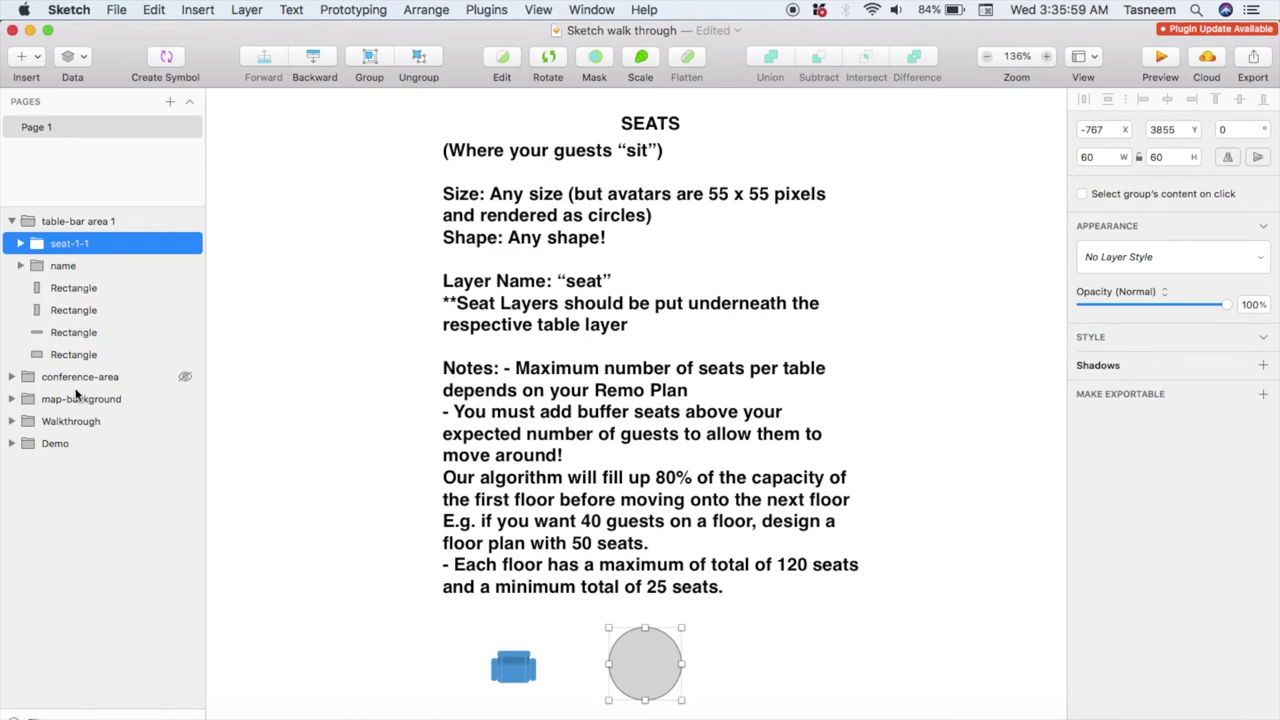
click(67, 486)
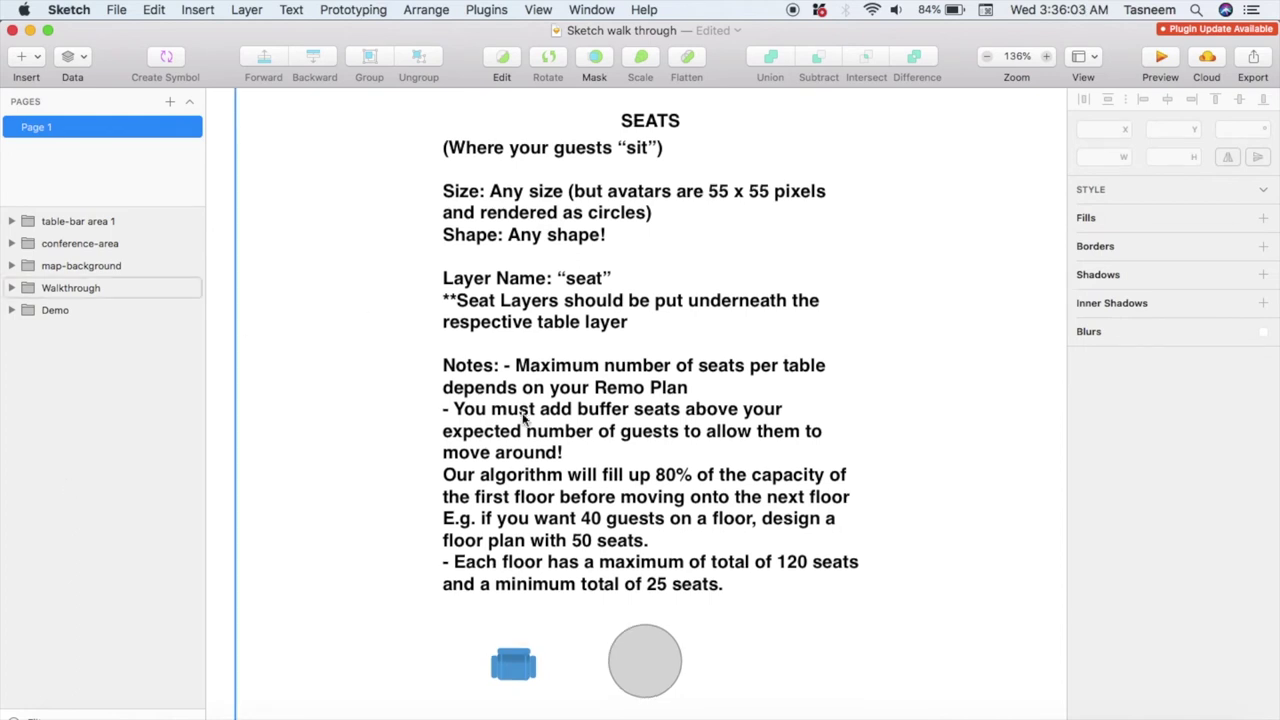
Step: Draw an oval about 63 × 67 beside the grey circle below the ADMIN SEAT notes
scroll(500, 400, down, 5)
scroll(522, 420, down, 8)
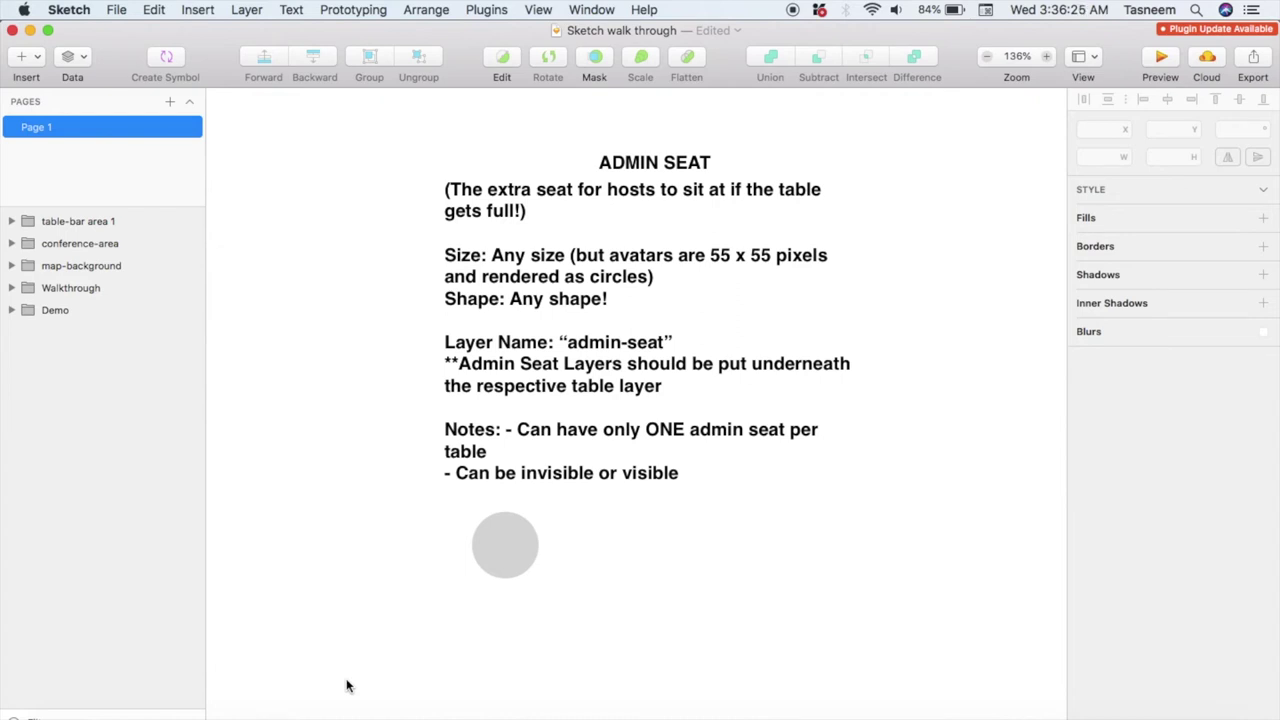
click(197, 9)
mouse_move(264, 59)
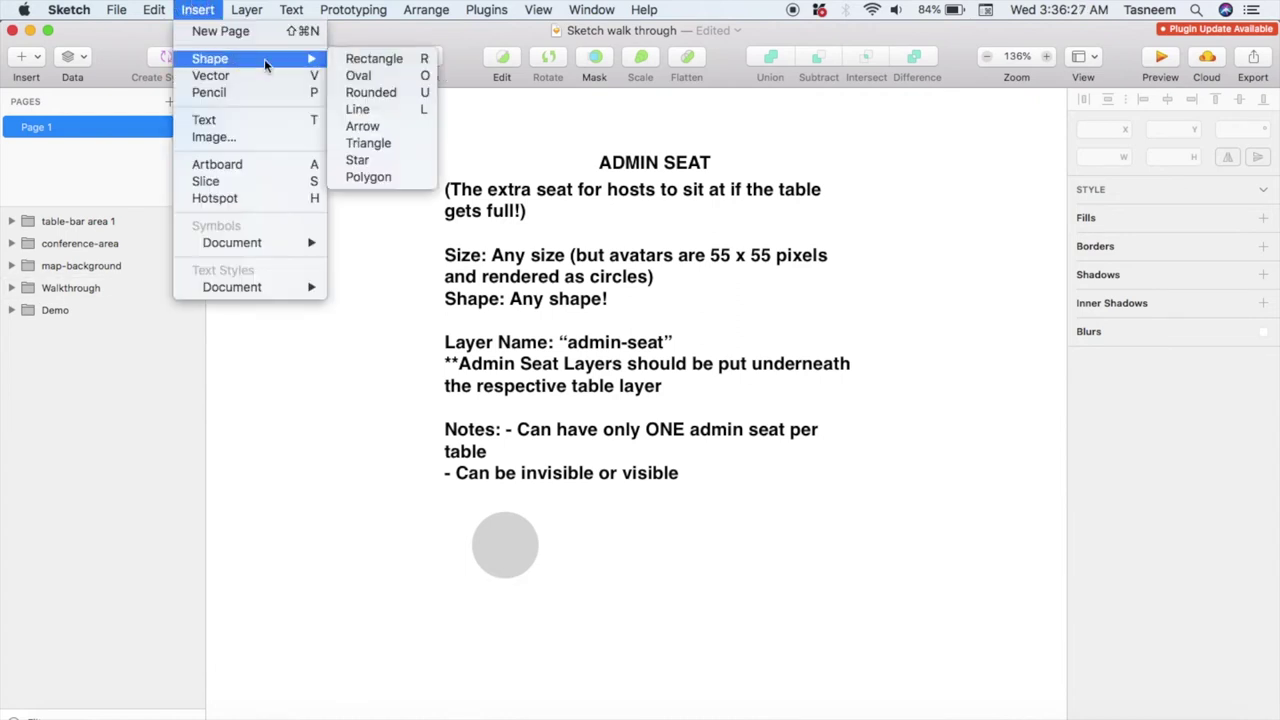
click(369, 76)
drag(650, 526, 724, 603)
Step: Set the admin seat oval's width and height to 55 each and turn off its fill and border
click(1097, 160)
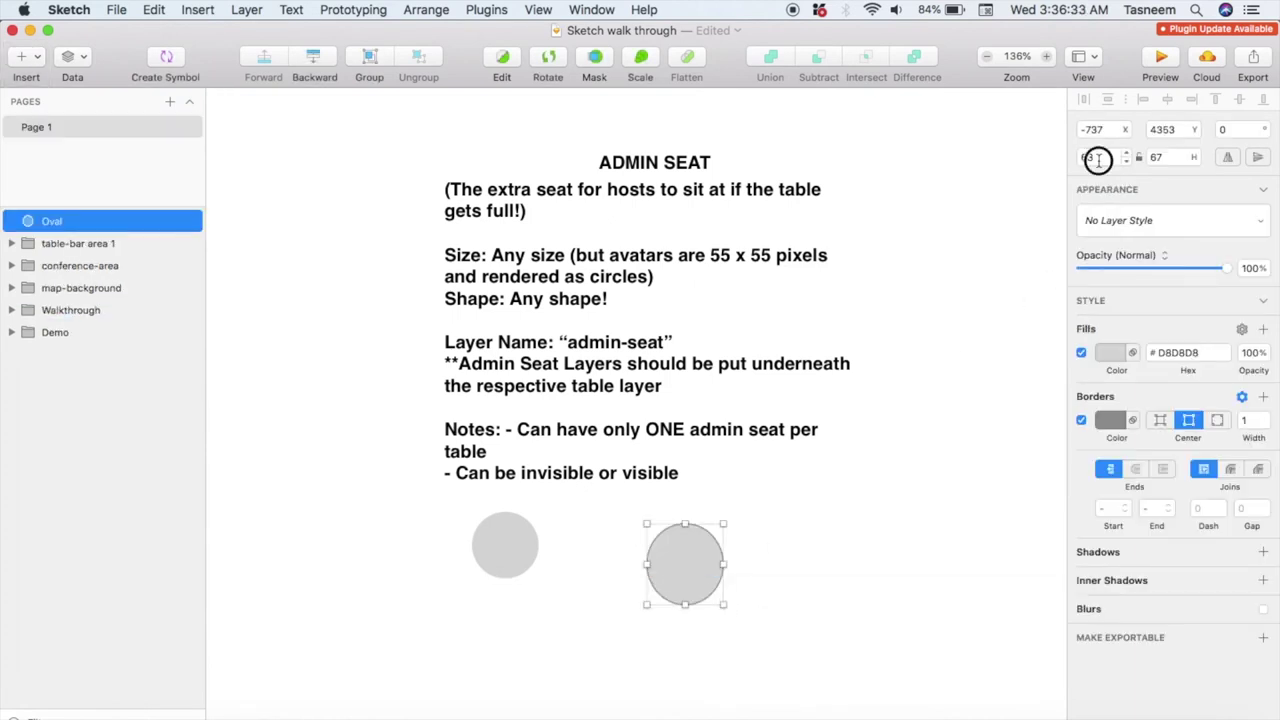
text(55)
key(Tab)
text(55)
key(Return)
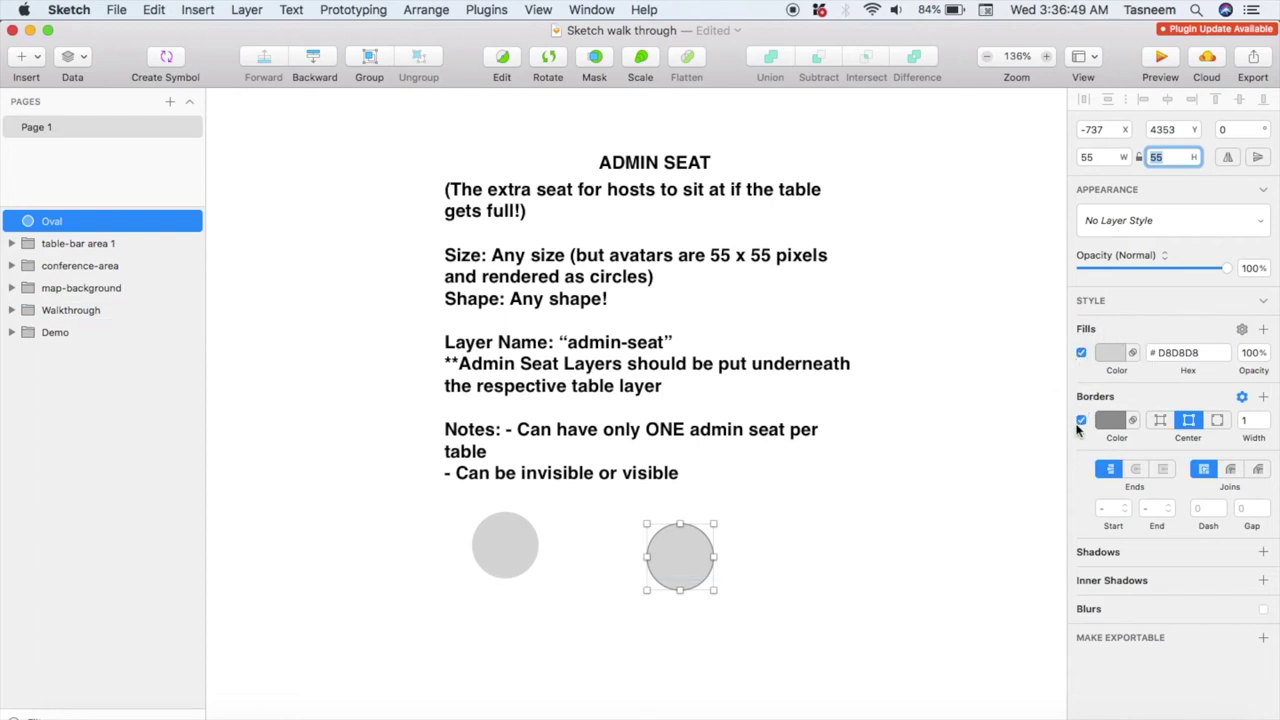
click(1081, 353)
click(1081, 420)
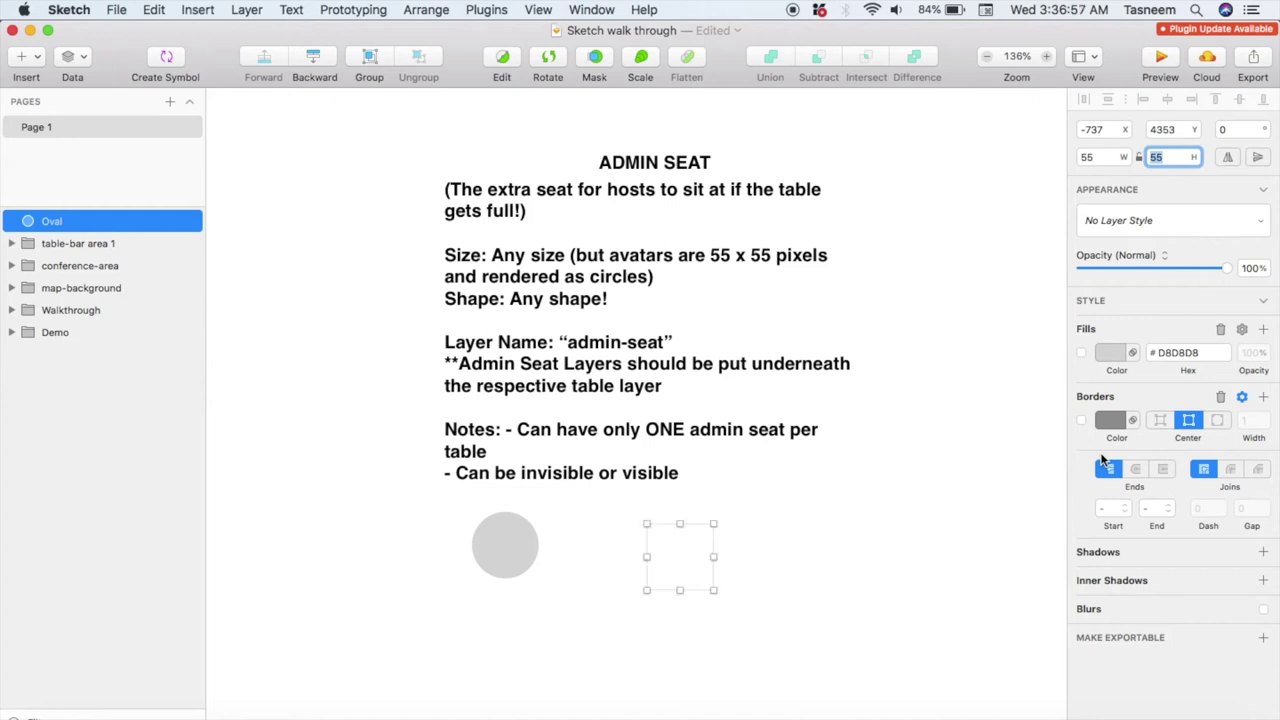
Step: Put the invisible admin seat oval into its own group and rename that group as "admin-seat"
right_click(78, 220)
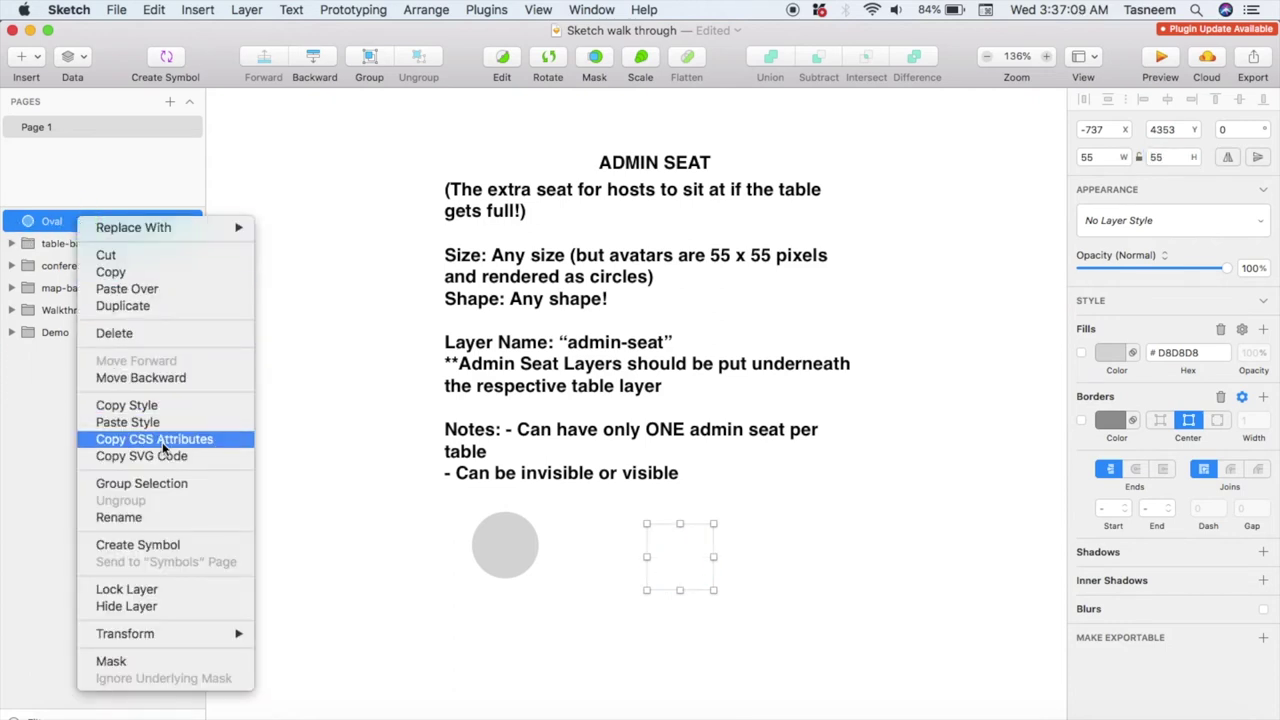
click(157, 484)
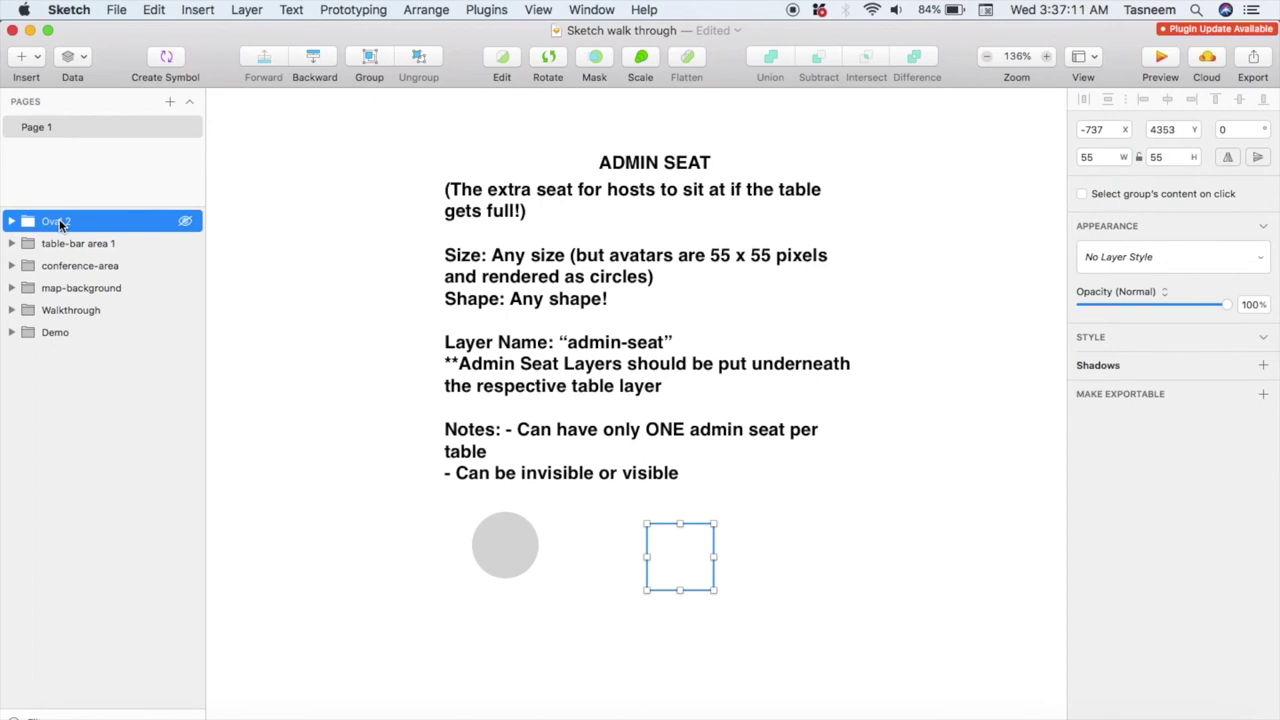
double_click(62, 222)
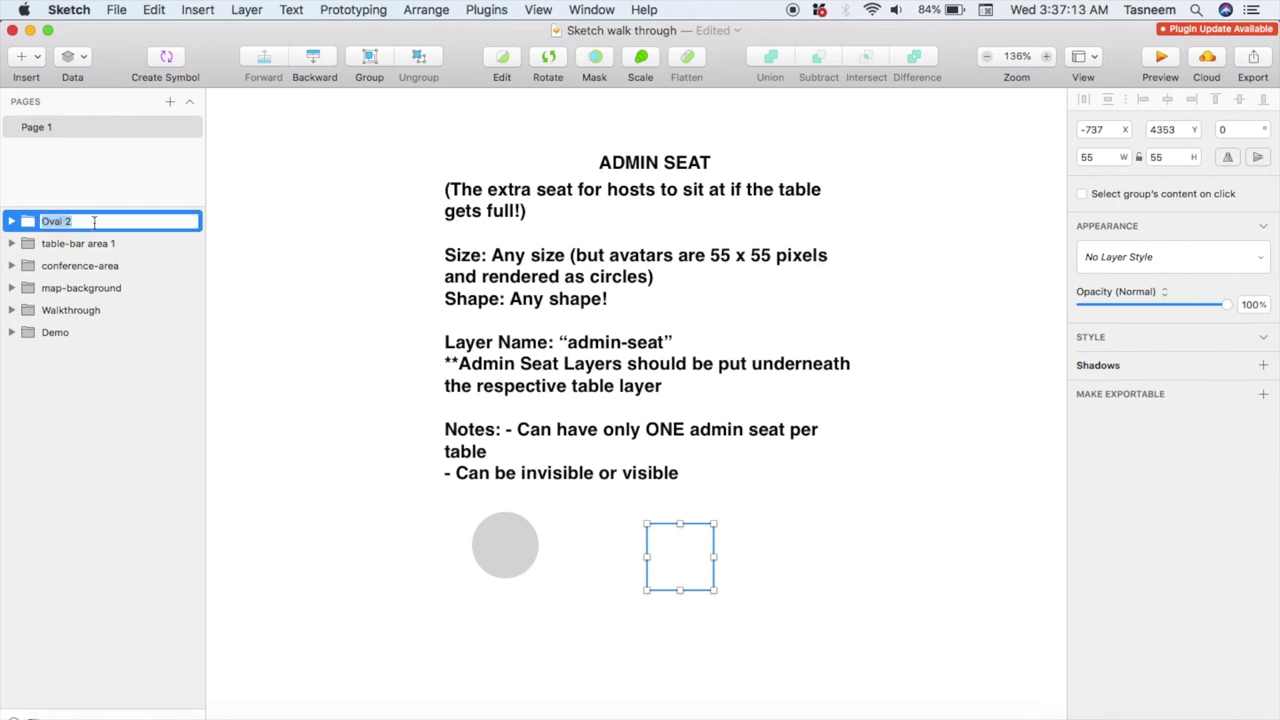
text(admin-seat)
key(Return)
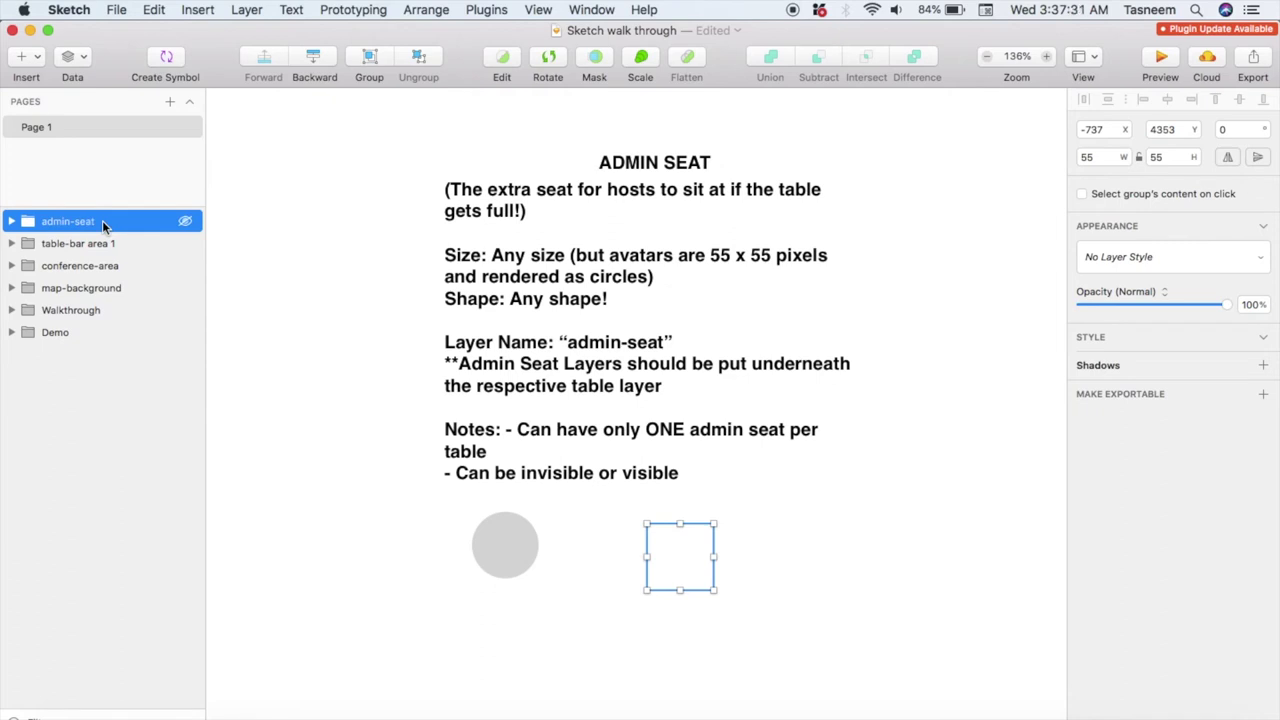
Step: Move the admin-seat group into the table-bar area 1 group
drag(103, 225, 111, 242)
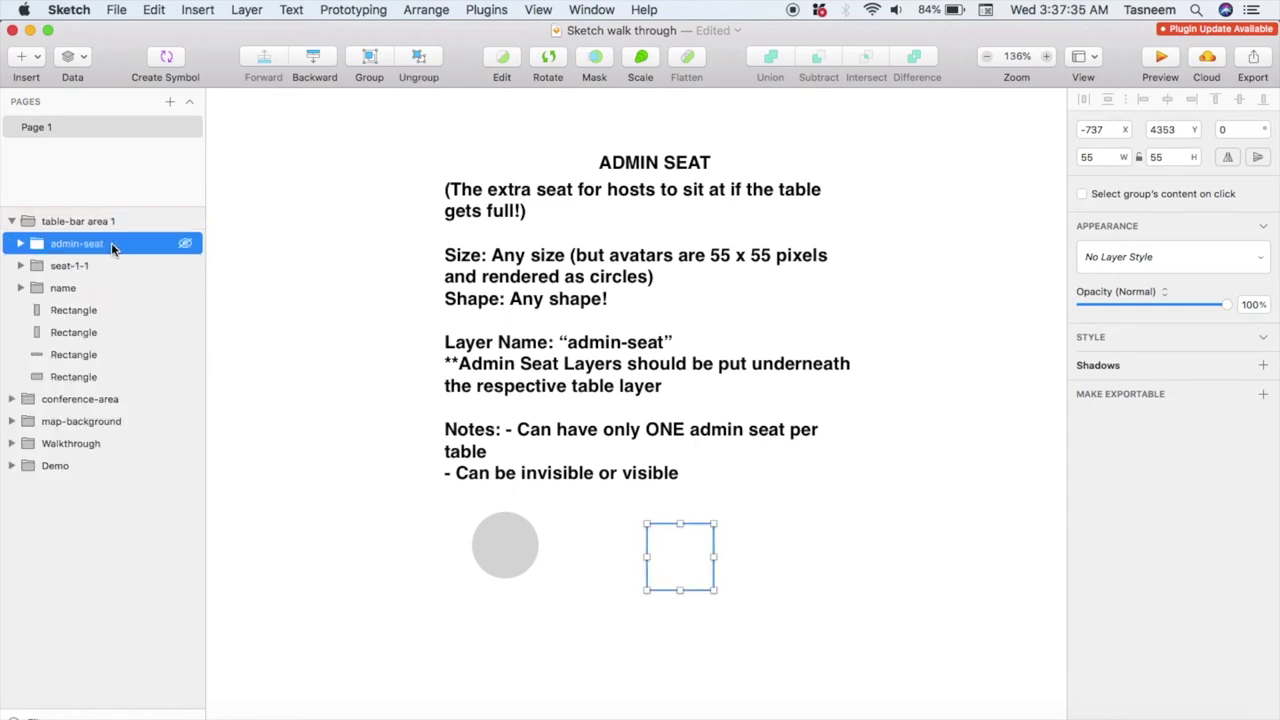
click(12, 221)
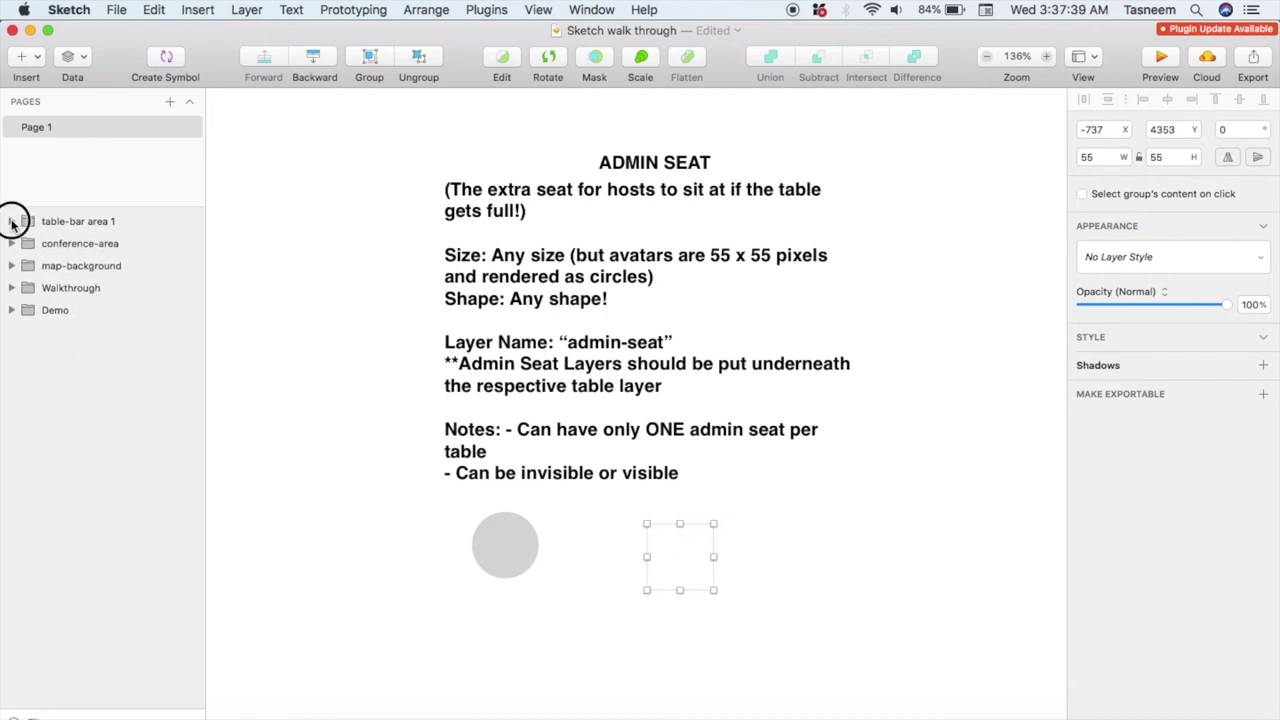
Step: Examine the layers inside the table-bar area 1 group: the seat, name and rectangle layers that make up the table
click(12, 221)
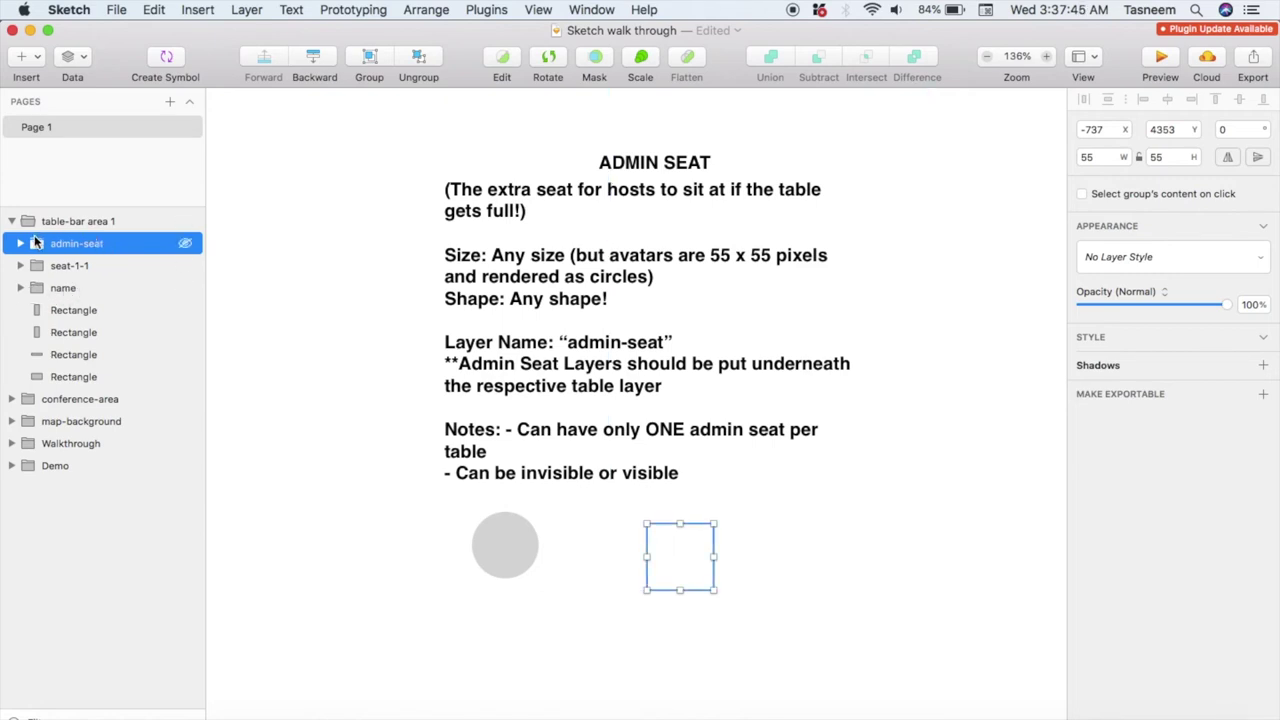
click(51, 264)
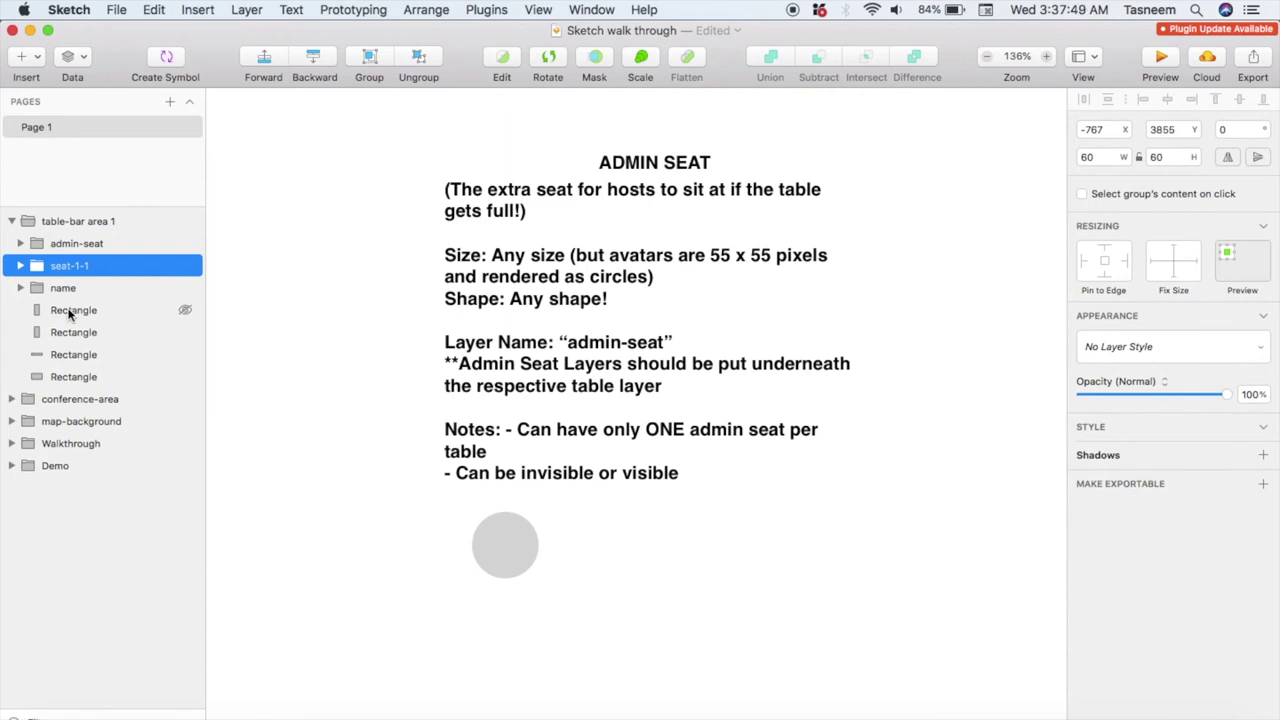
click(66, 310)
shift+click(68, 356)
shift+click(64, 376)
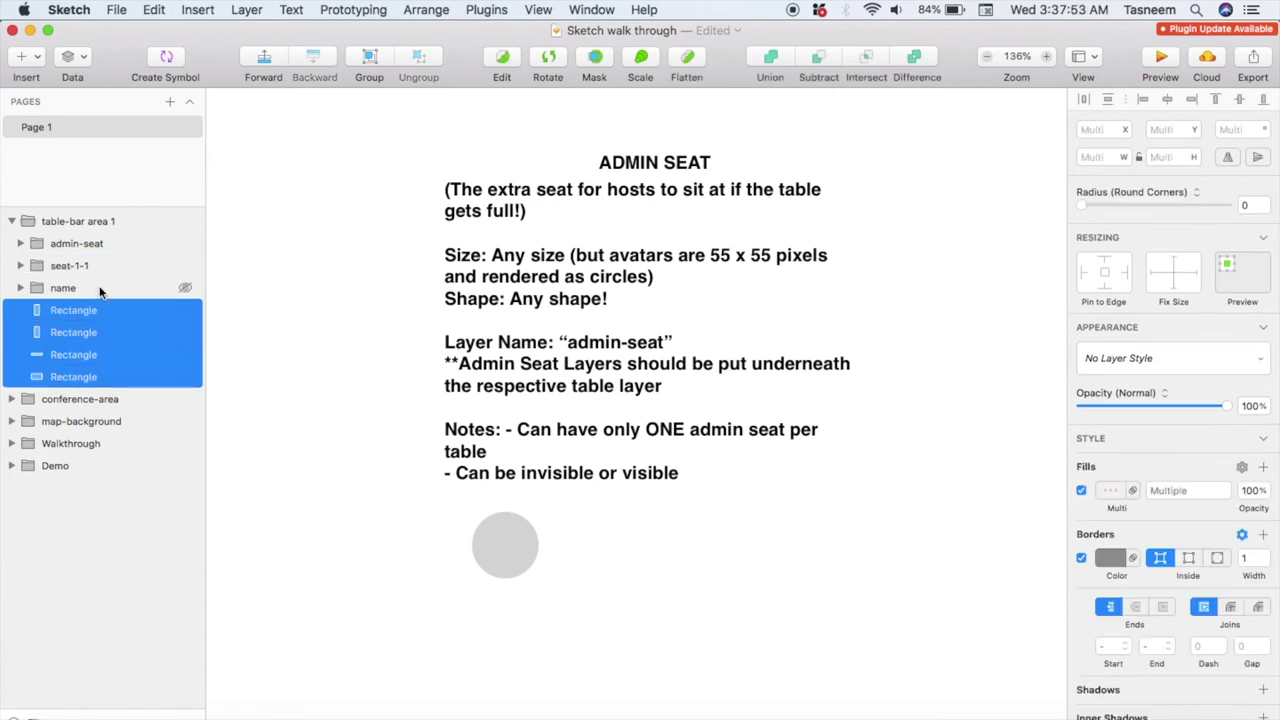
click(94, 224)
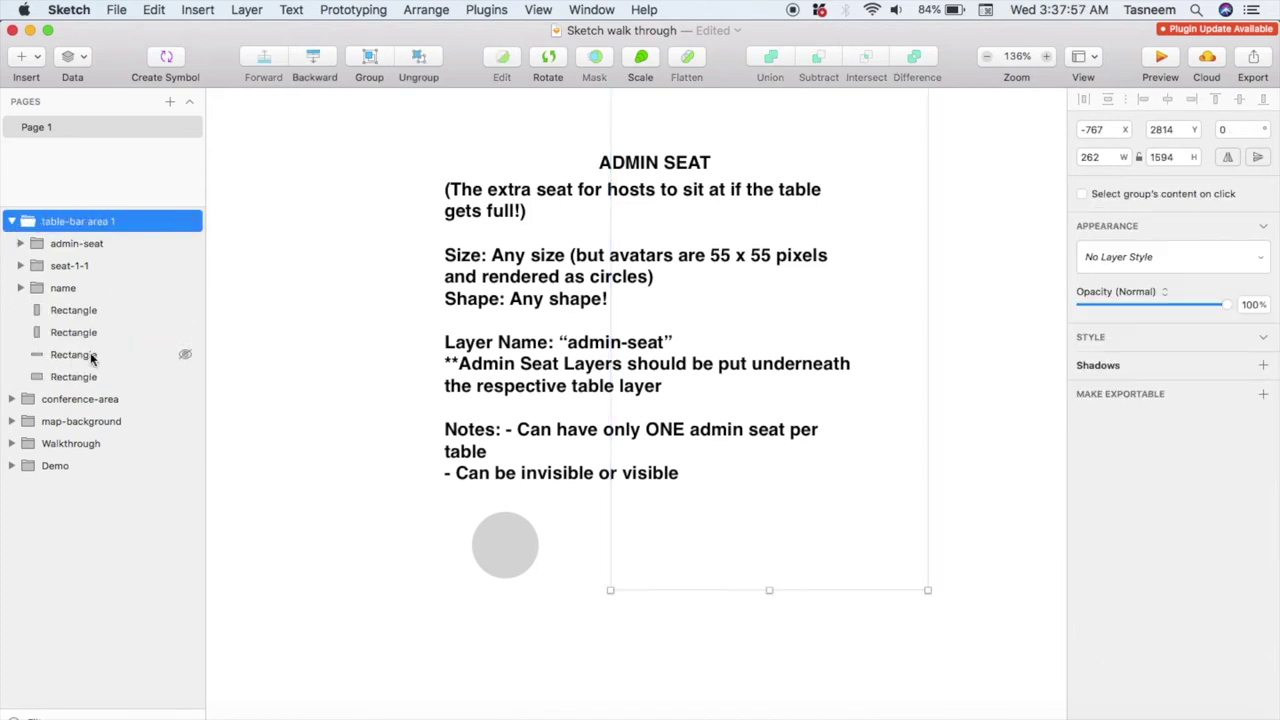
click(13, 220)
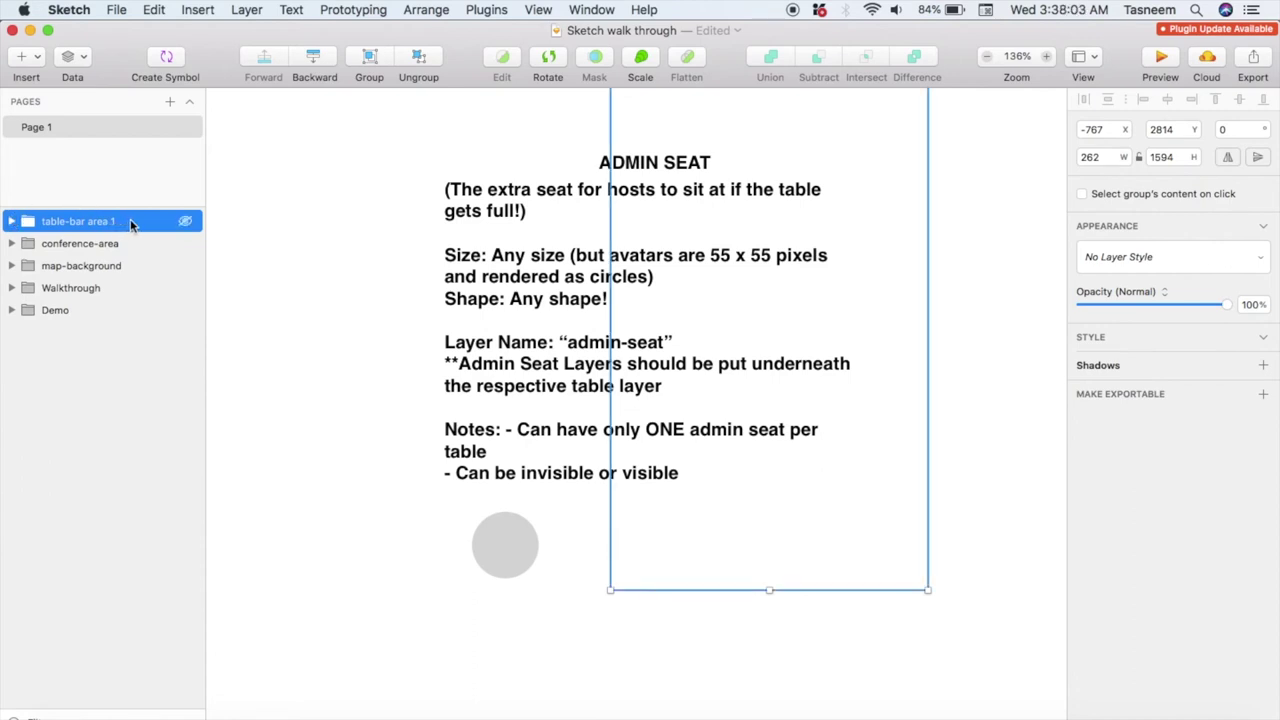
Step: Move the table-bar area 1 group into the conference-area group
click(57, 222)
drag(57, 222, 67, 249)
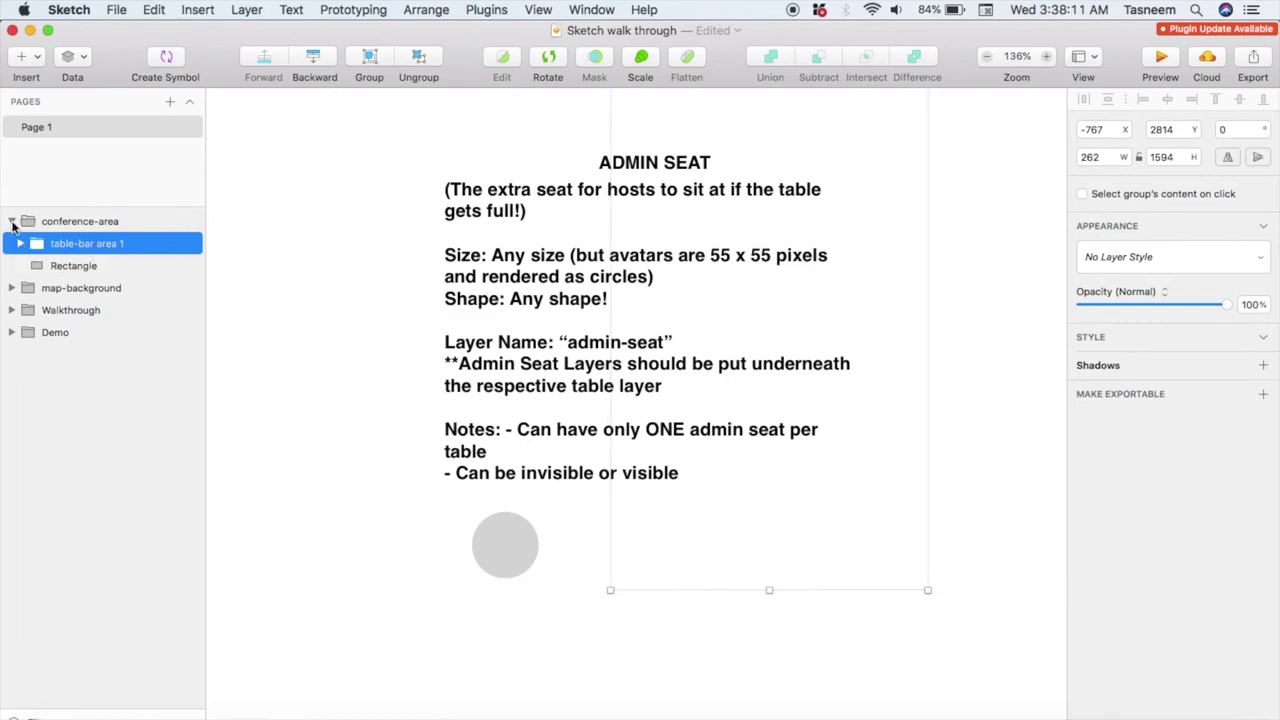
Step: Draw a stage oval about 297 × 142 below the wooden half-round stage in the STAGE/ GREEN ROOM section
scroll(669, 332, down, 5)
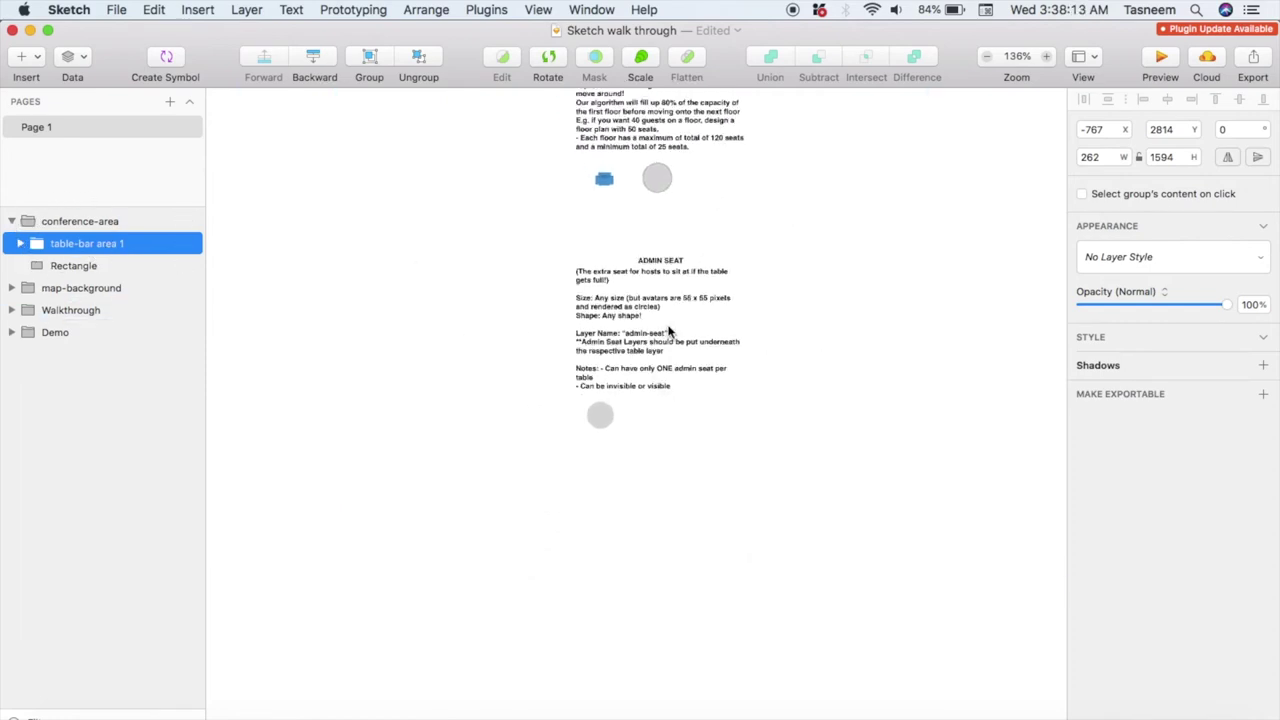
scroll(669, 332, up, 10)
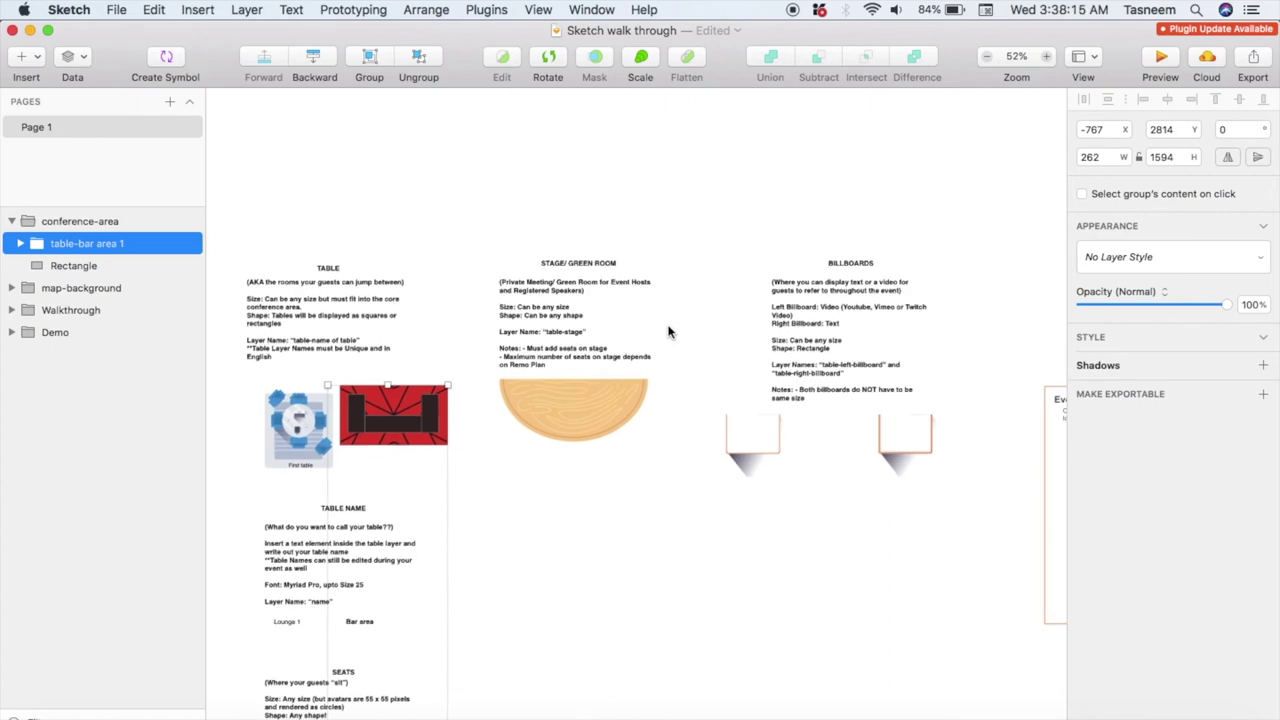
scroll(596, 363, up, 5)
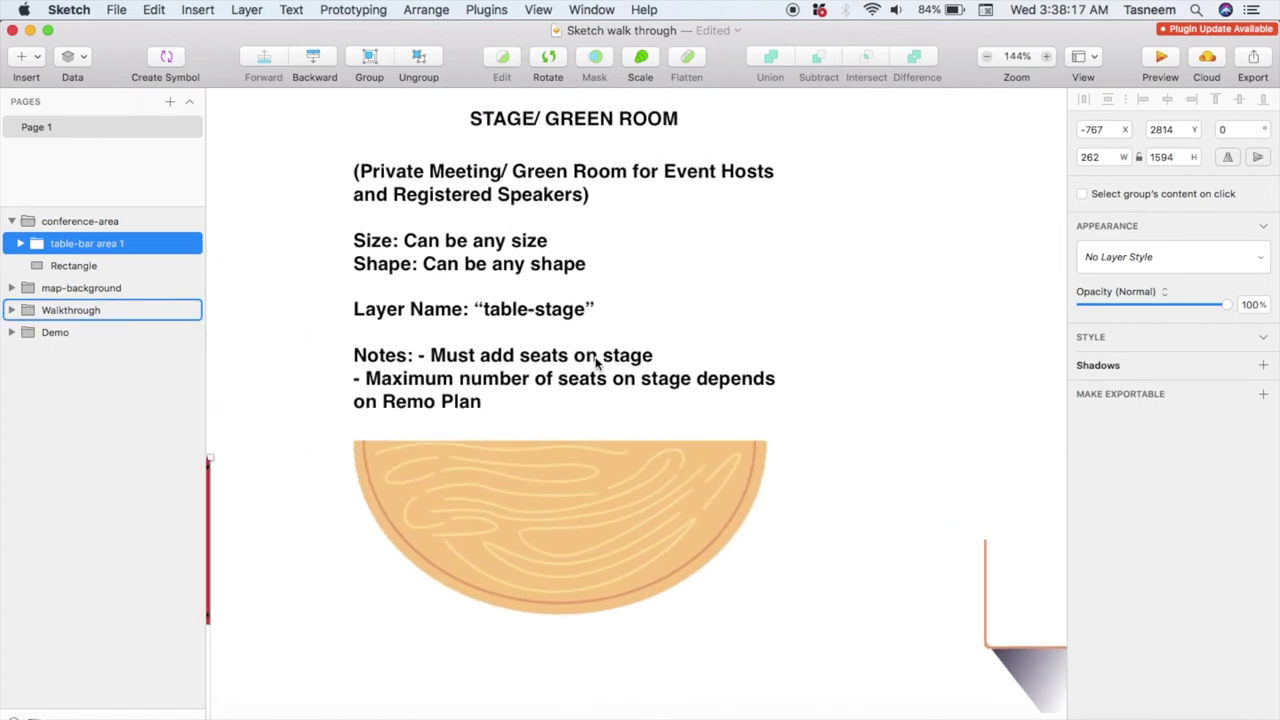
click(129, 425)
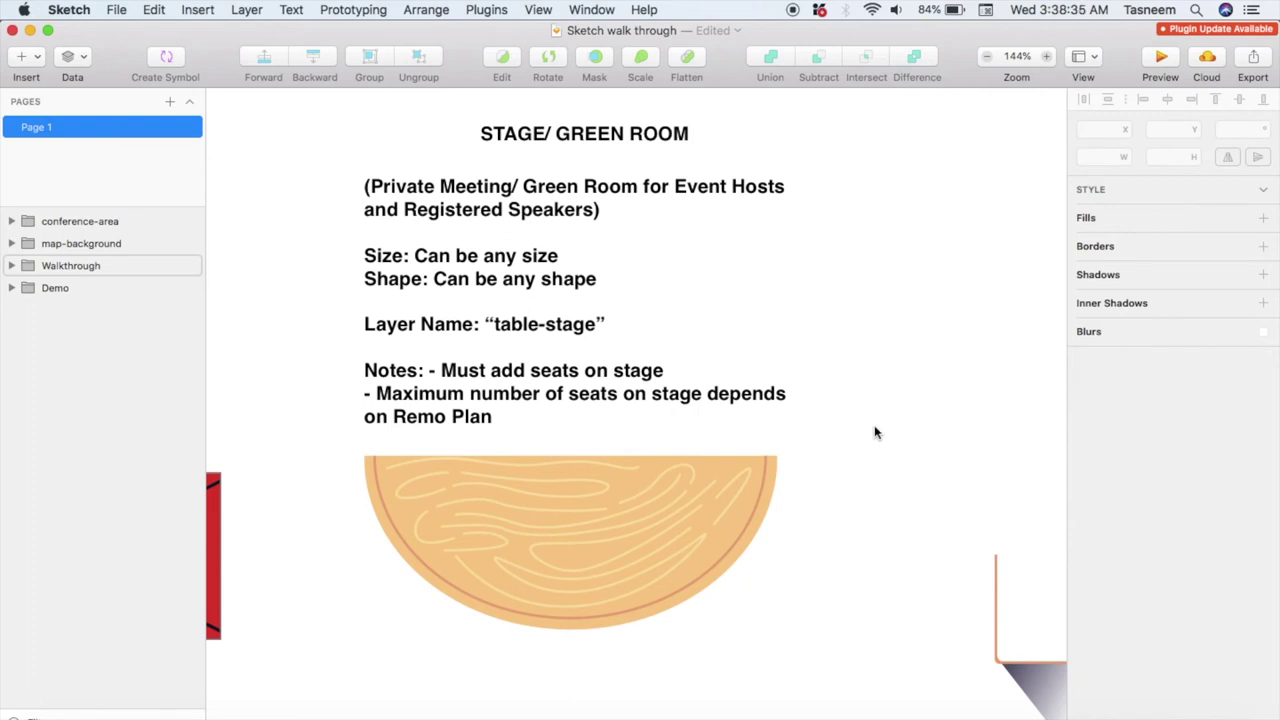
click(210, 9)
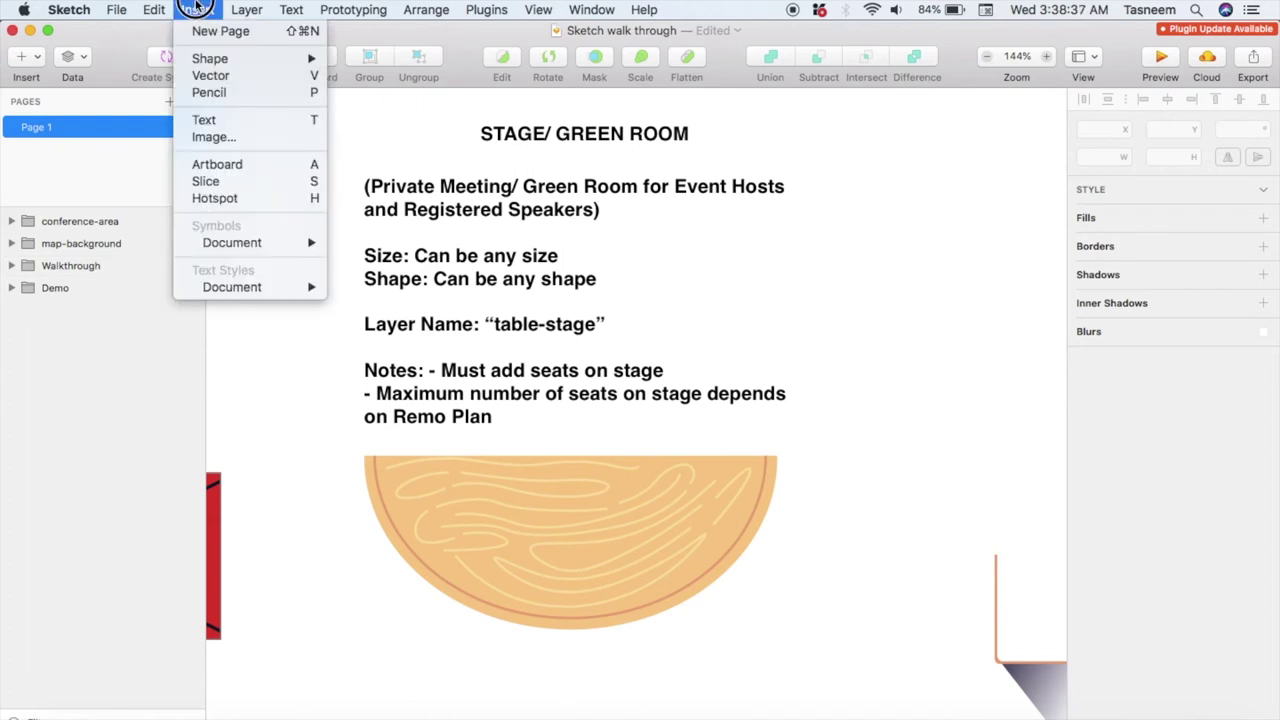
mouse_move(225, 58)
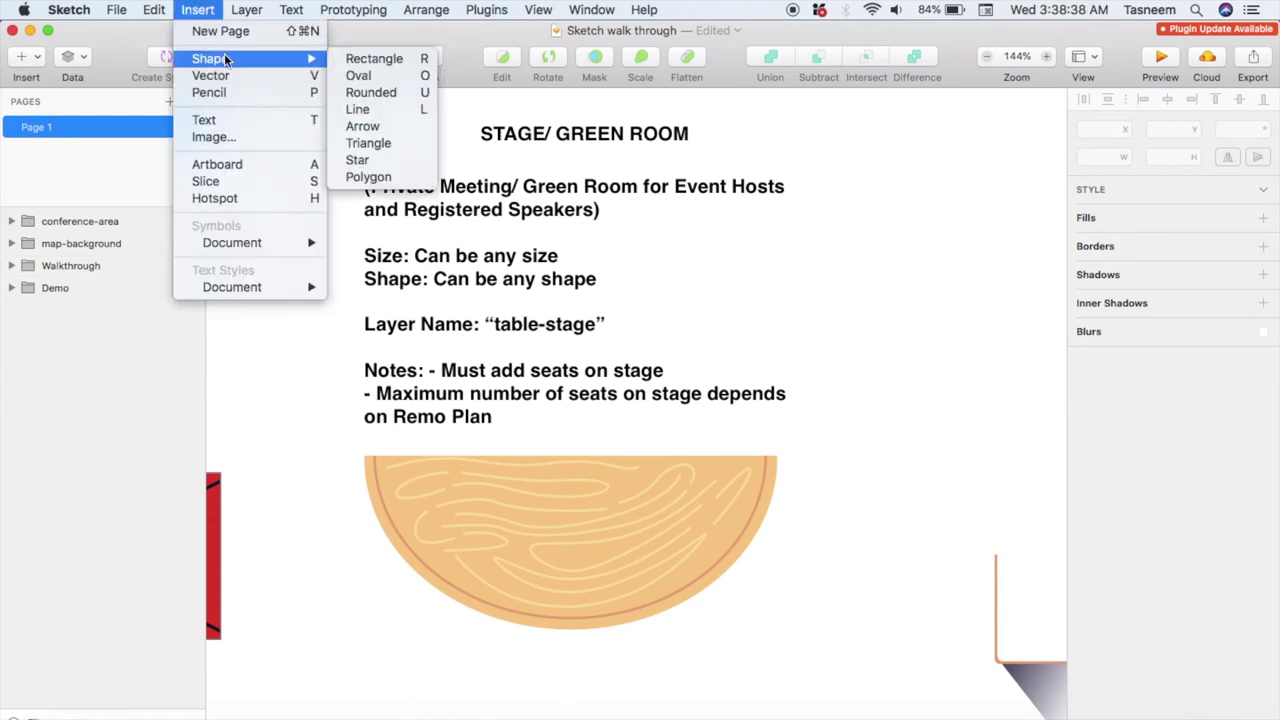
click(395, 76)
scroll(510, 620, down, 5)
scroll(510, 620, down, 2)
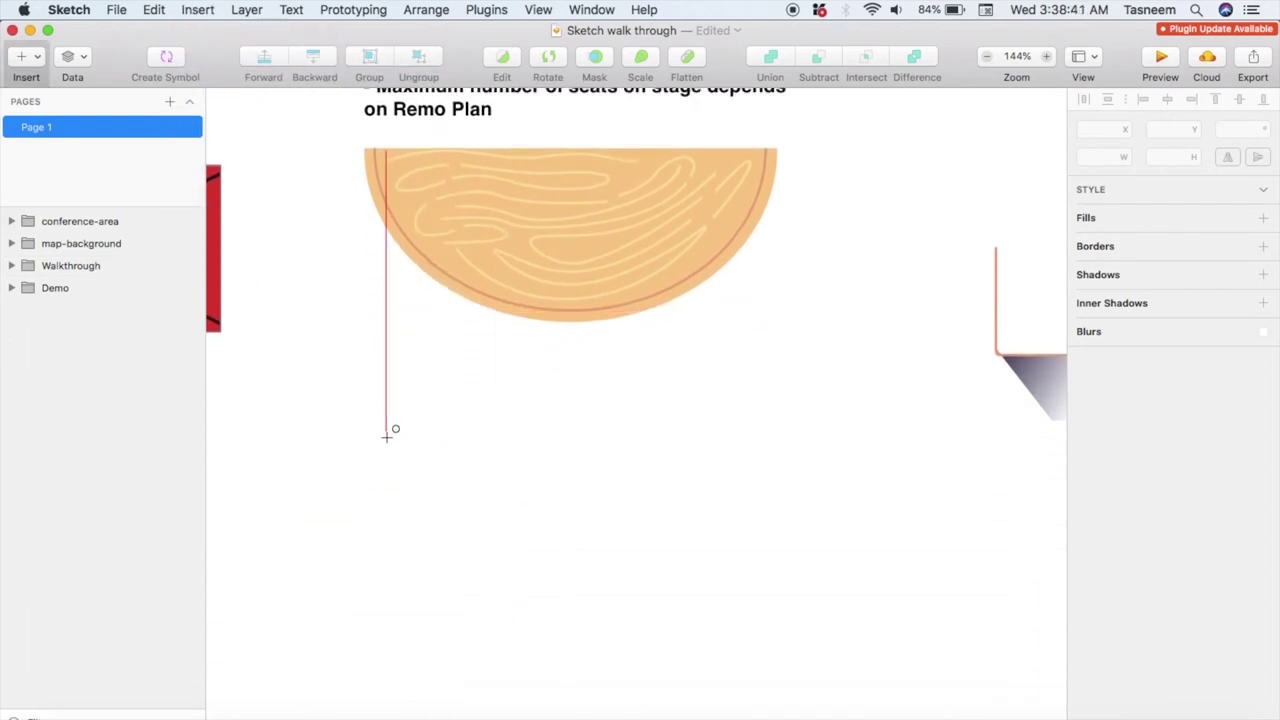
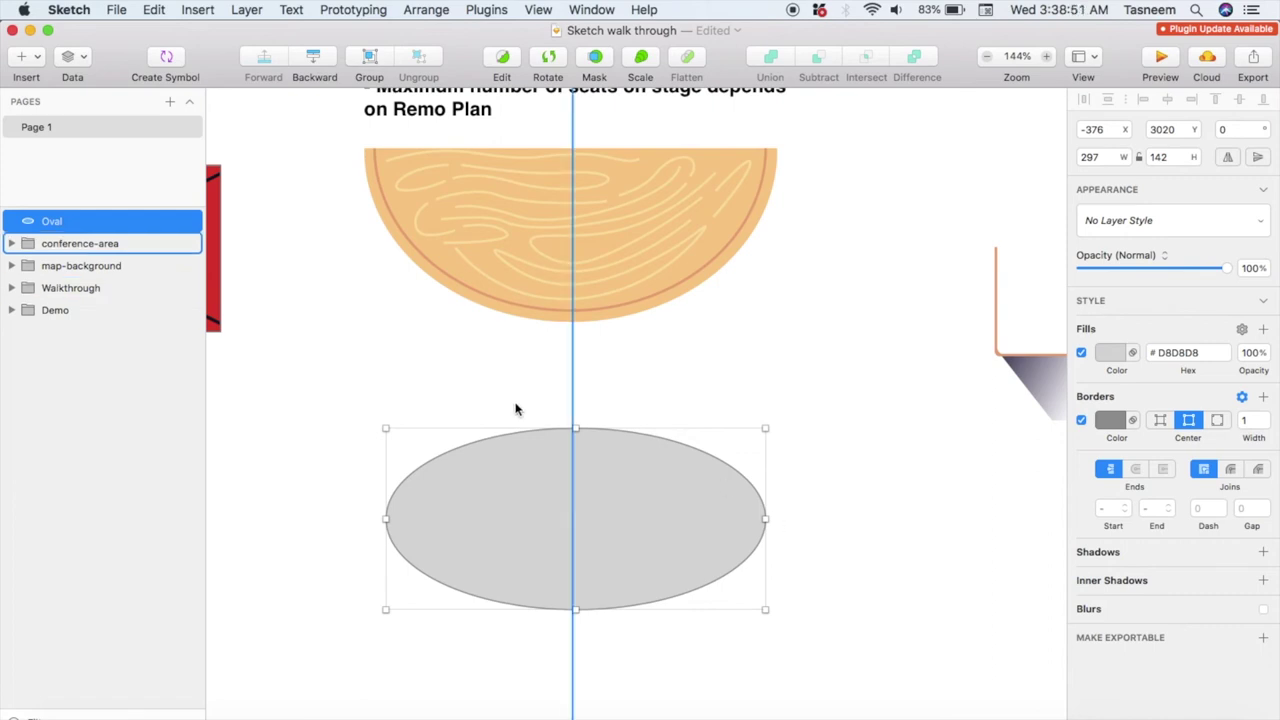
click(117, 393)
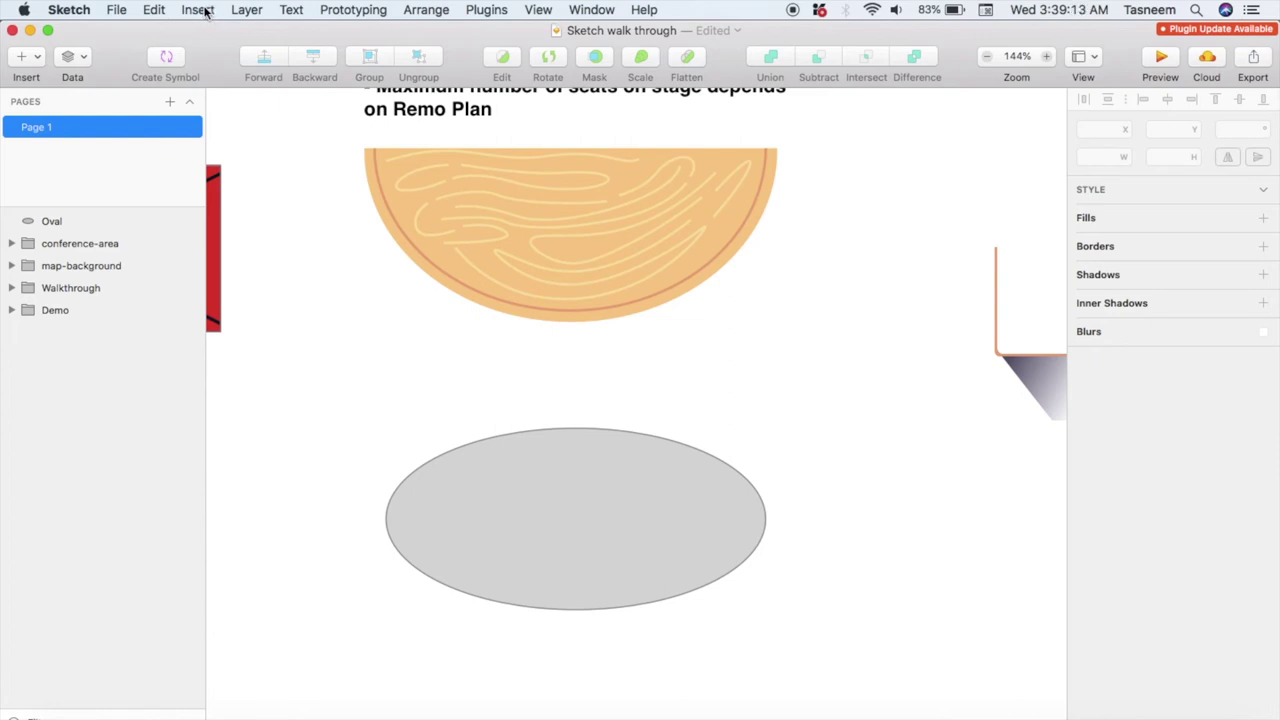
Step: Draw a seat oval about 43 × 46 inside the grey stage oval
click(200, 10)
mouse_move(222, 62)
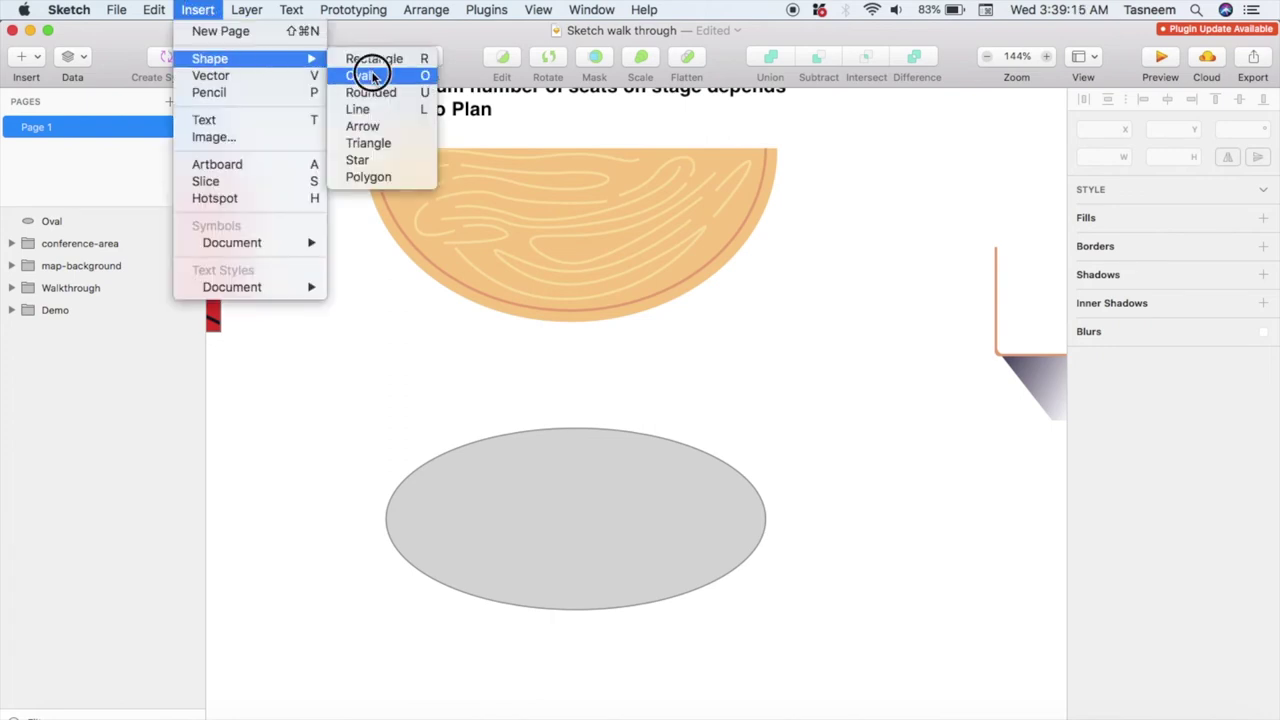
click(370, 76)
drag(460, 488, 508, 539)
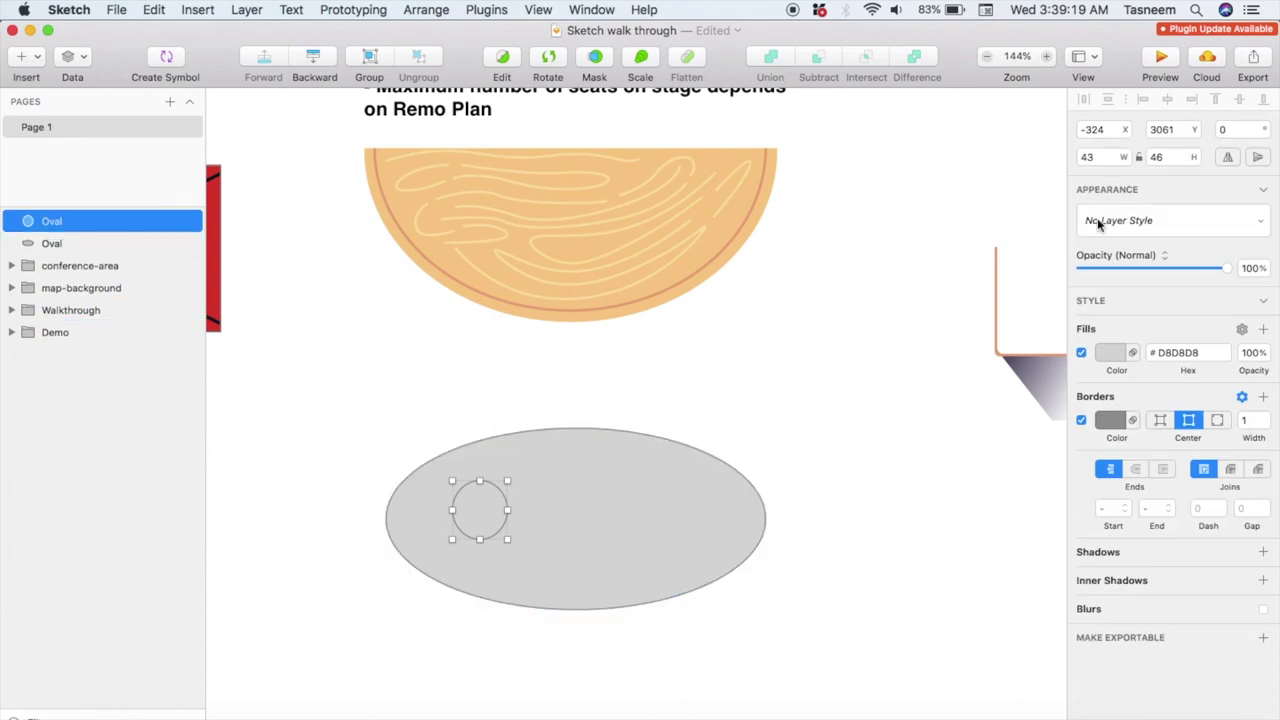
Step: Set the stage seat oval's width and height to 55 each and turn off its fill and border
click(1095, 157)
text(55)
key(Tab)
text(55)
key(Return)
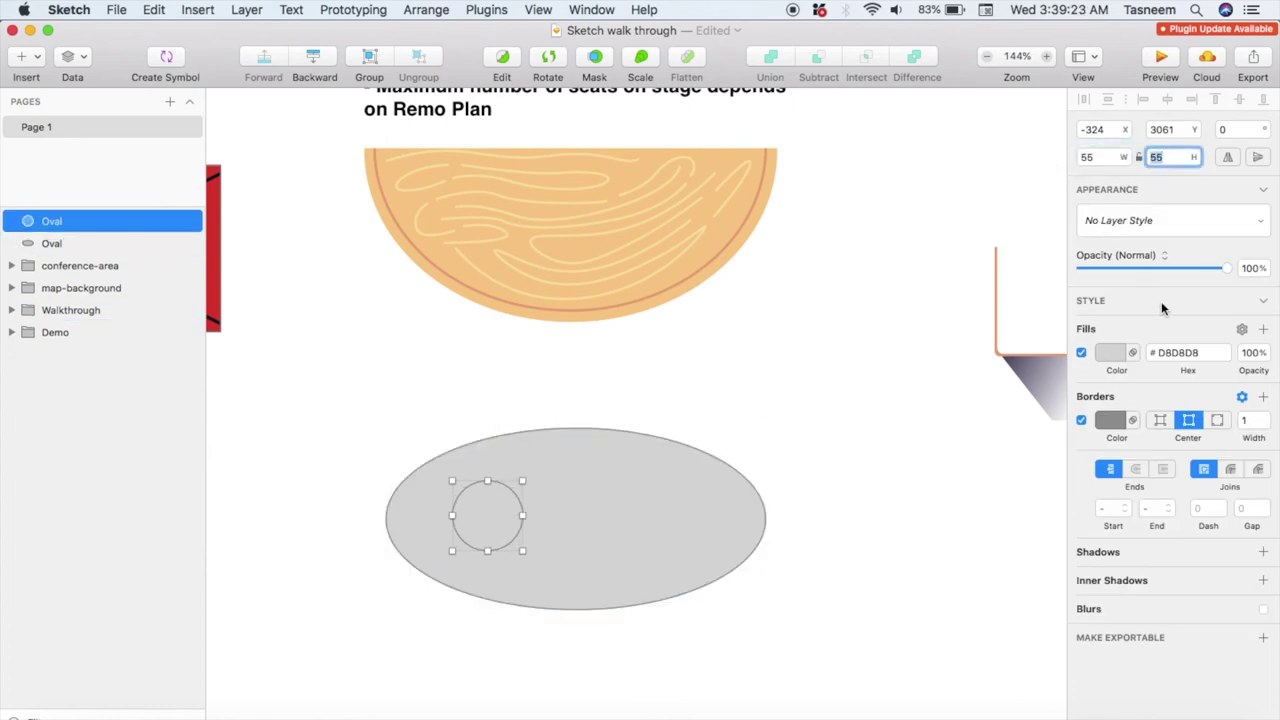
click(1081, 352)
click(1081, 420)
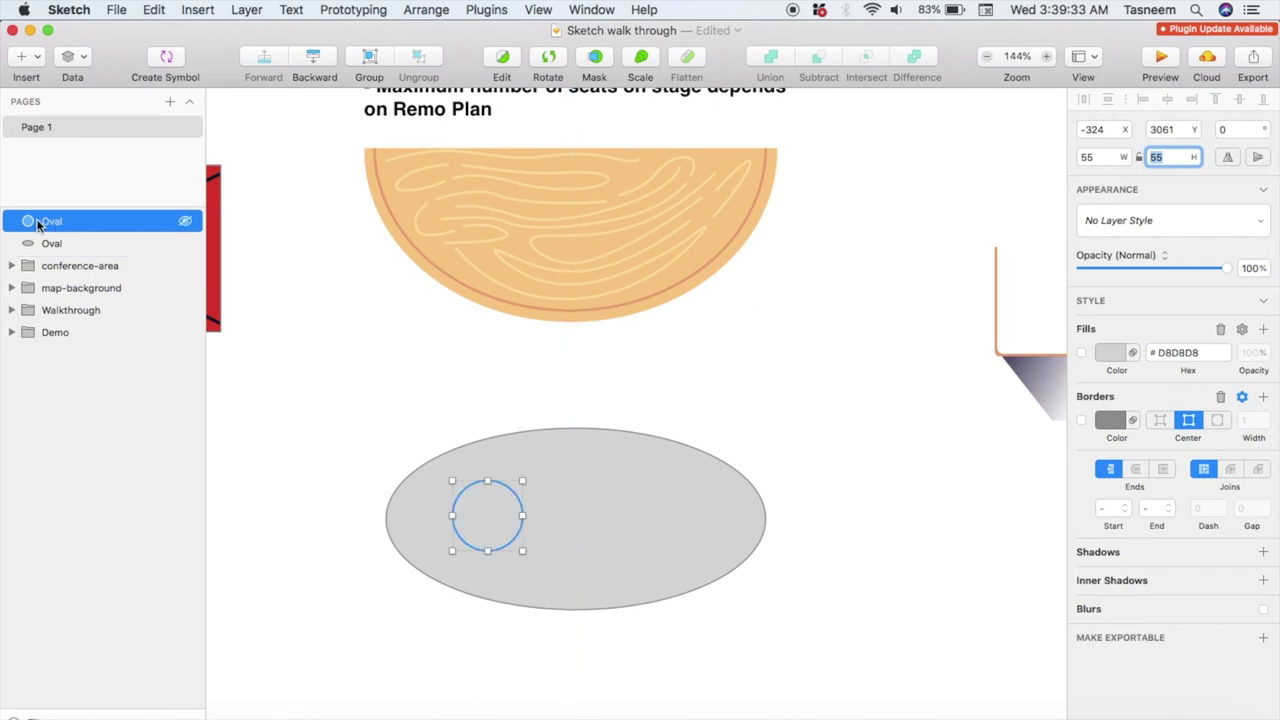
Step: Put the stage seat oval into its own group and rename that group seat
right_click(77, 221)
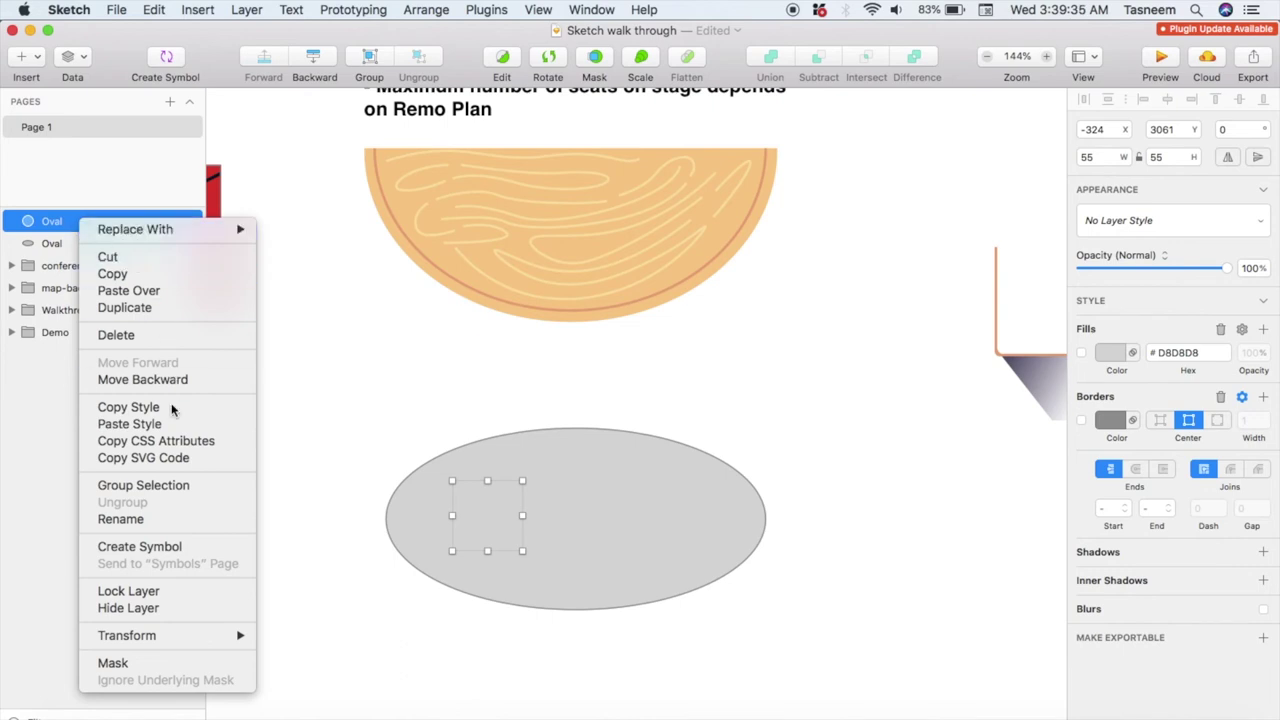
click(171, 485)
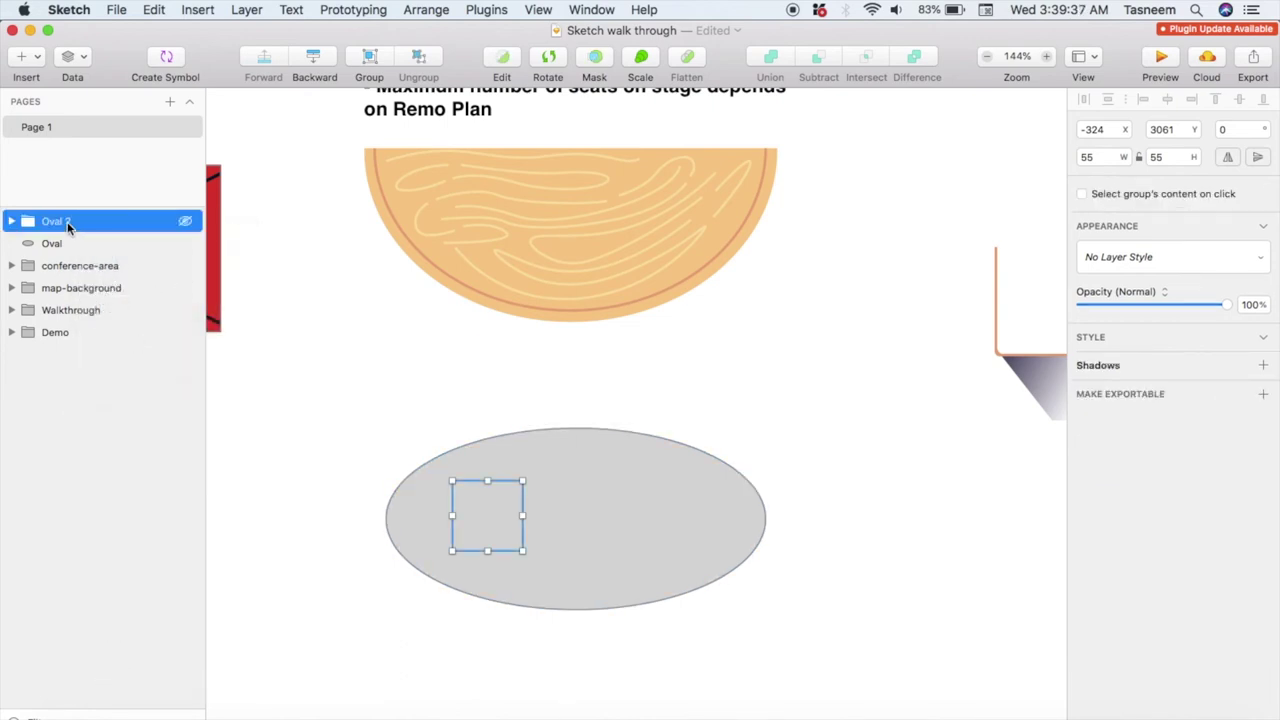
double_click(67, 222)
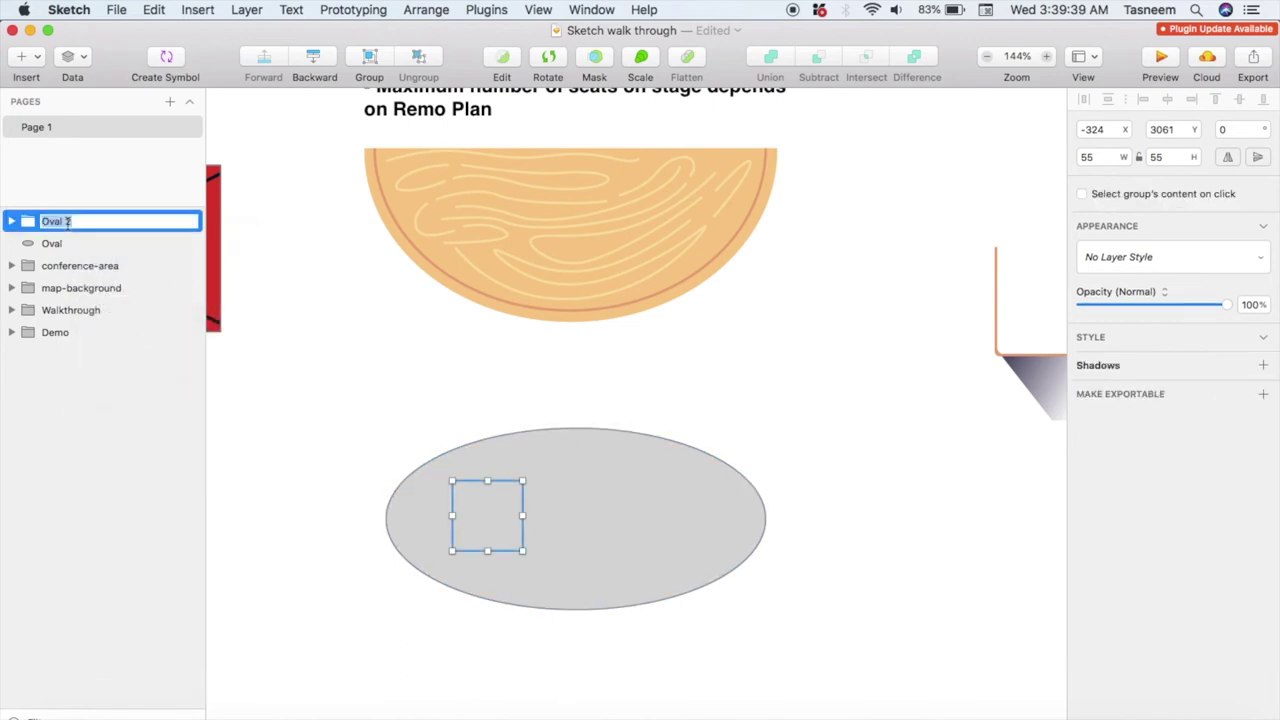
text(seat)
key(Return)
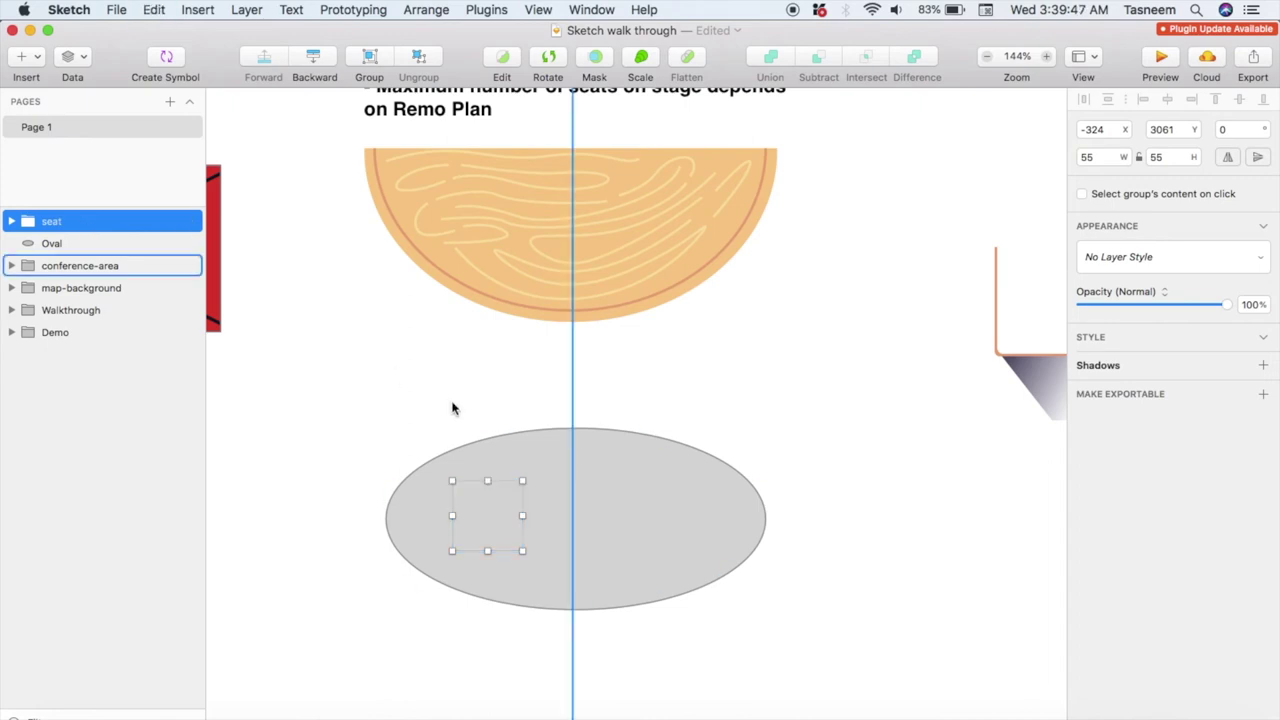
Step: Duplicate the stage's seat group and move the copy above the original seat group in the layer order
click(387, 439)
key(super+v)
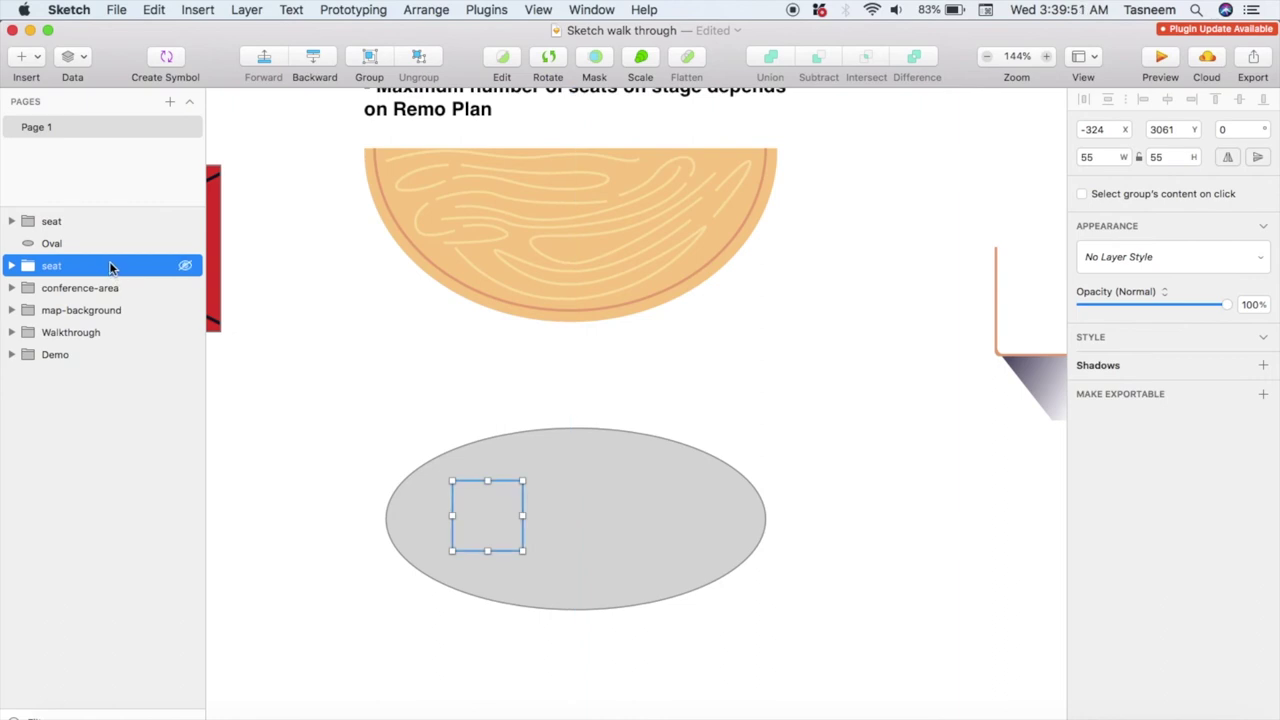
drag(54, 267, 48, 218)
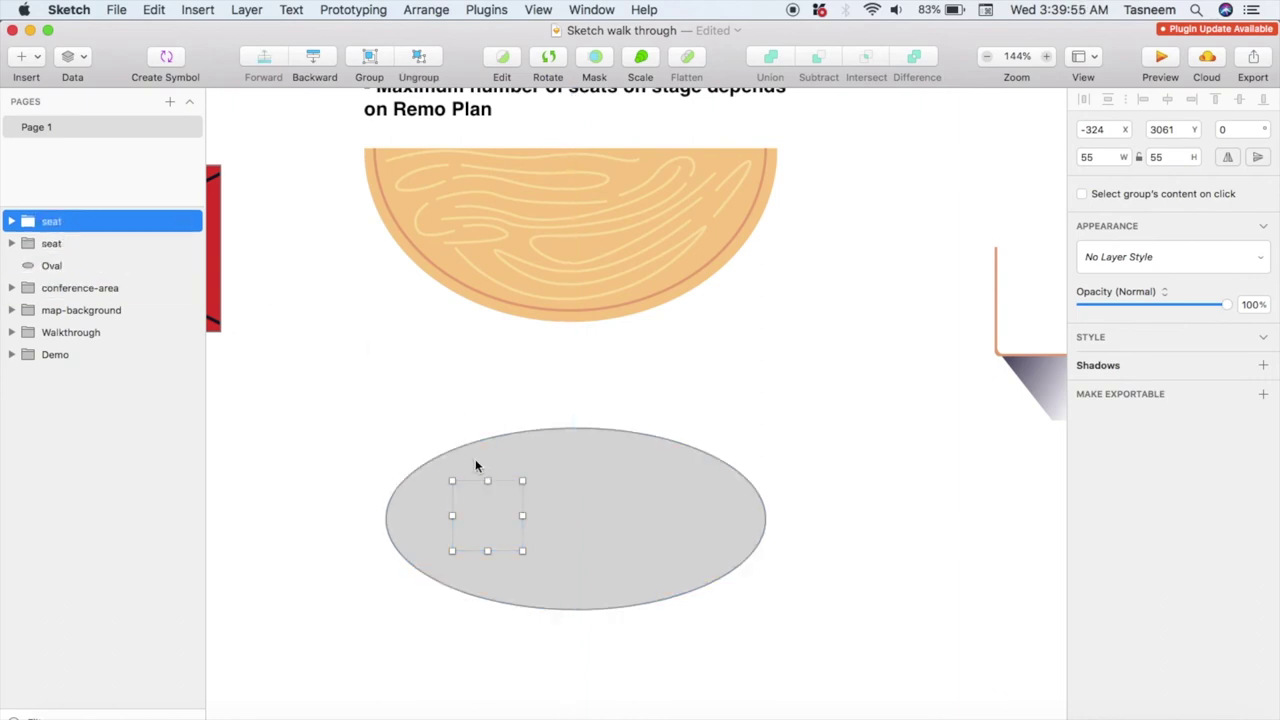
Step: Group the two seat groups with the stage oval and name the group table-stage
click(56, 262)
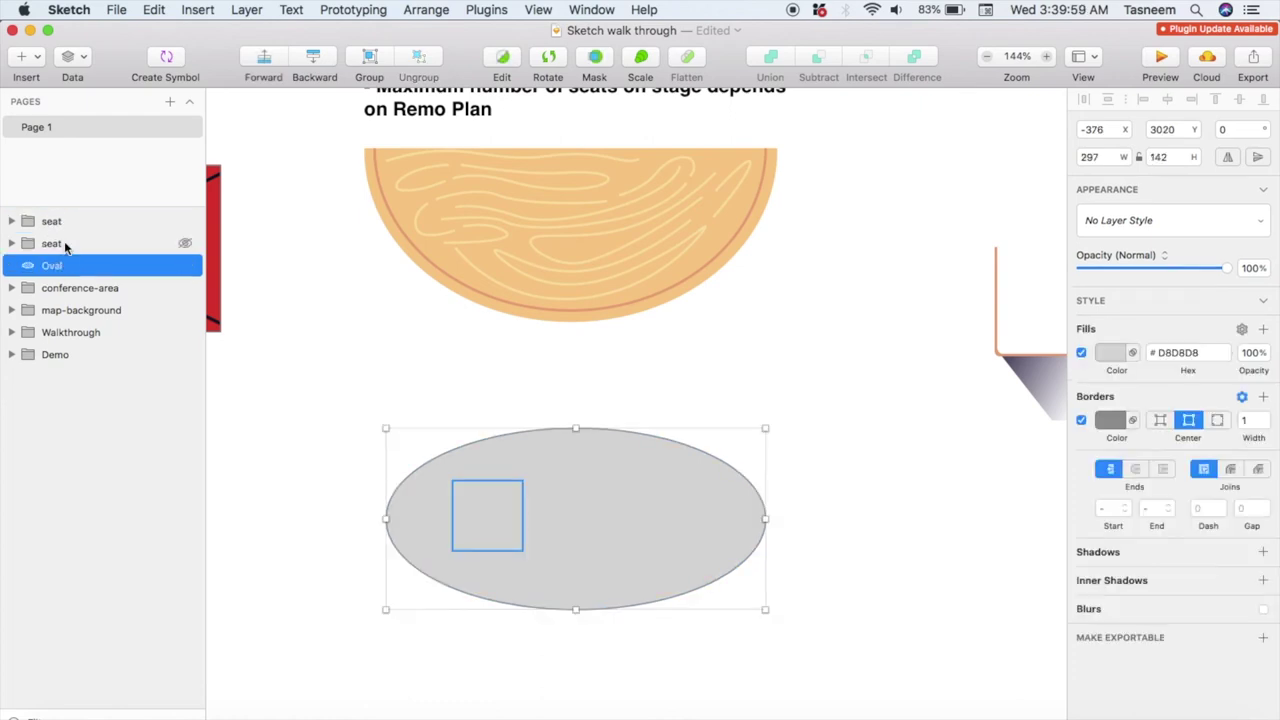
shift+click(58, 243)
shift+click(81, 221)
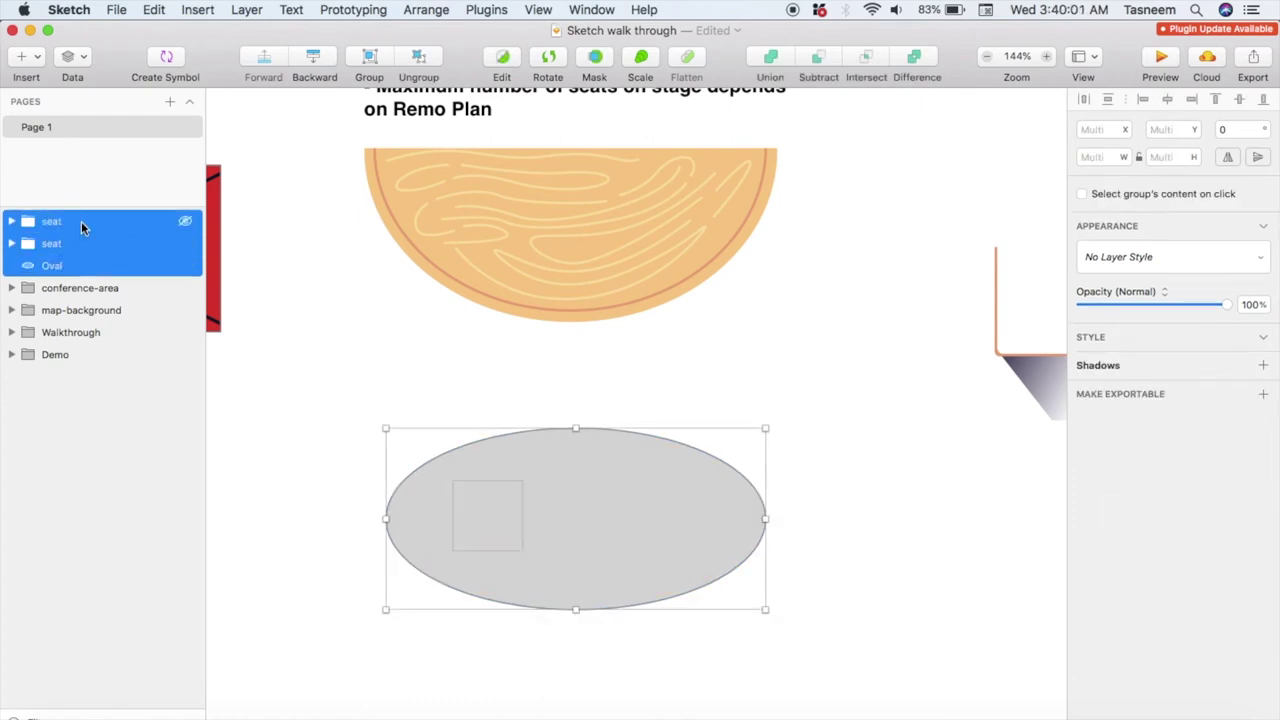
right_click(120, 259)
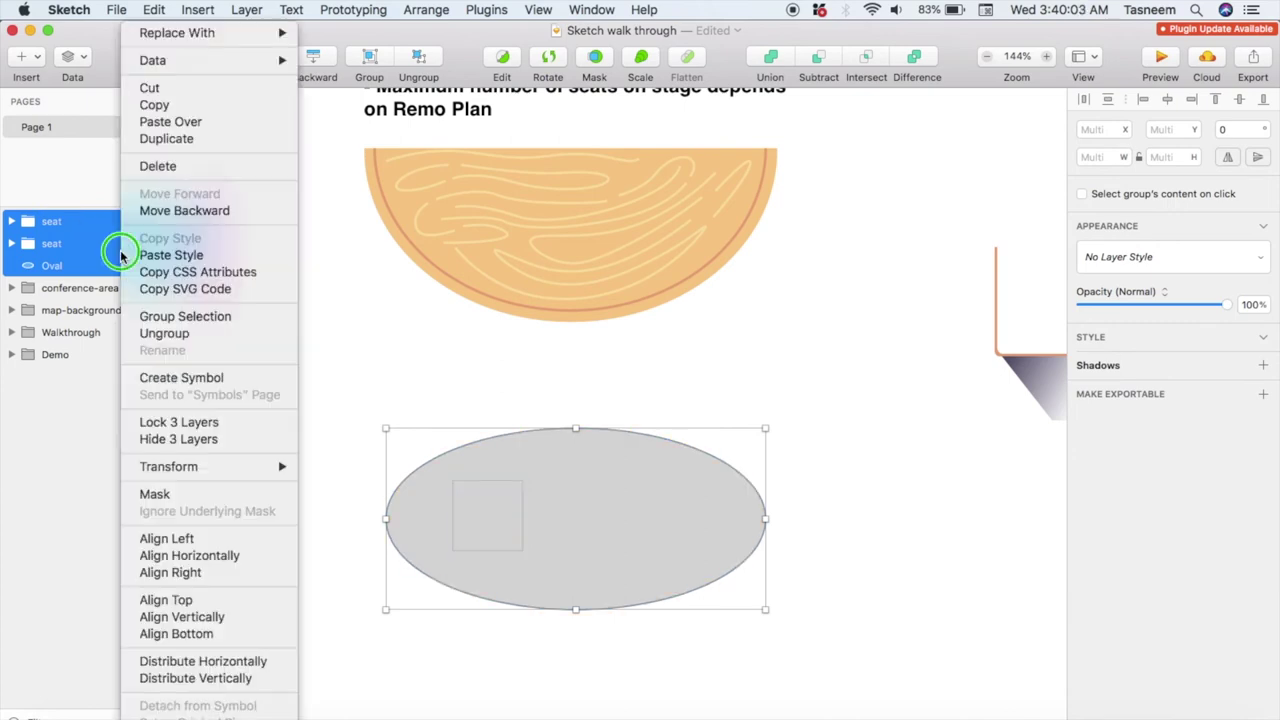
click(173, 318)
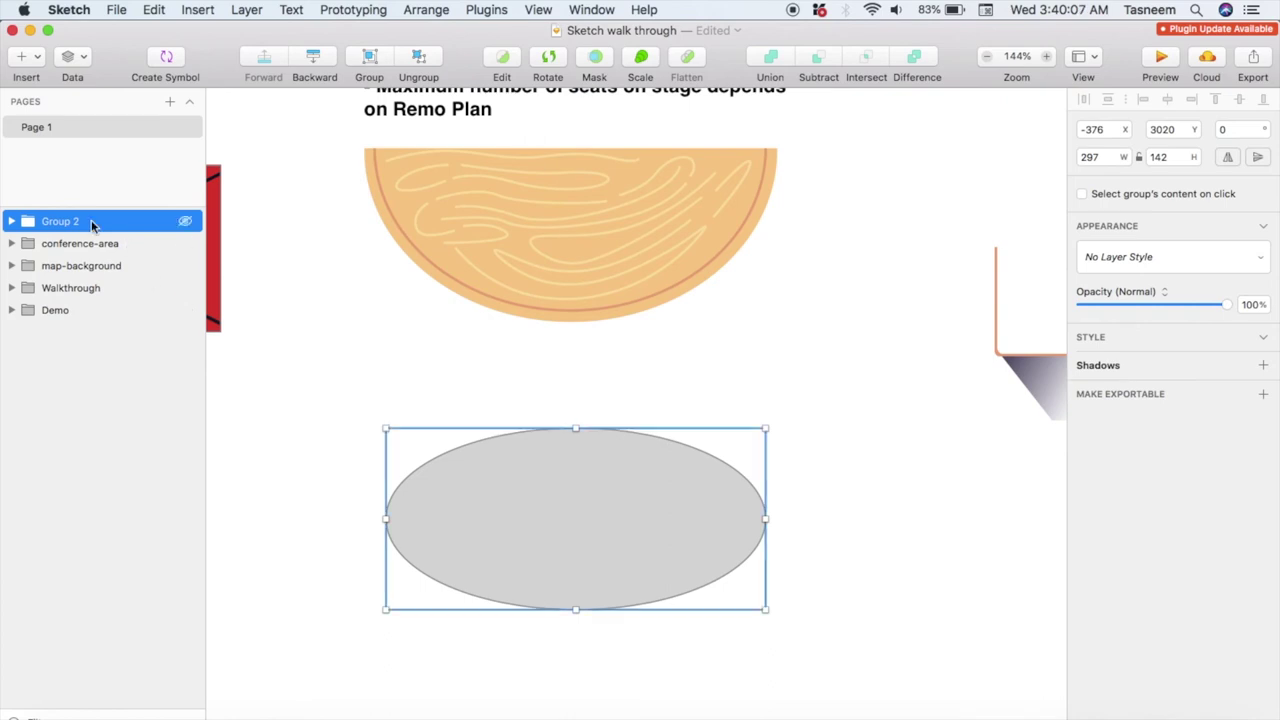
double_click(68, 222)
text(table-stage)
key(Return)
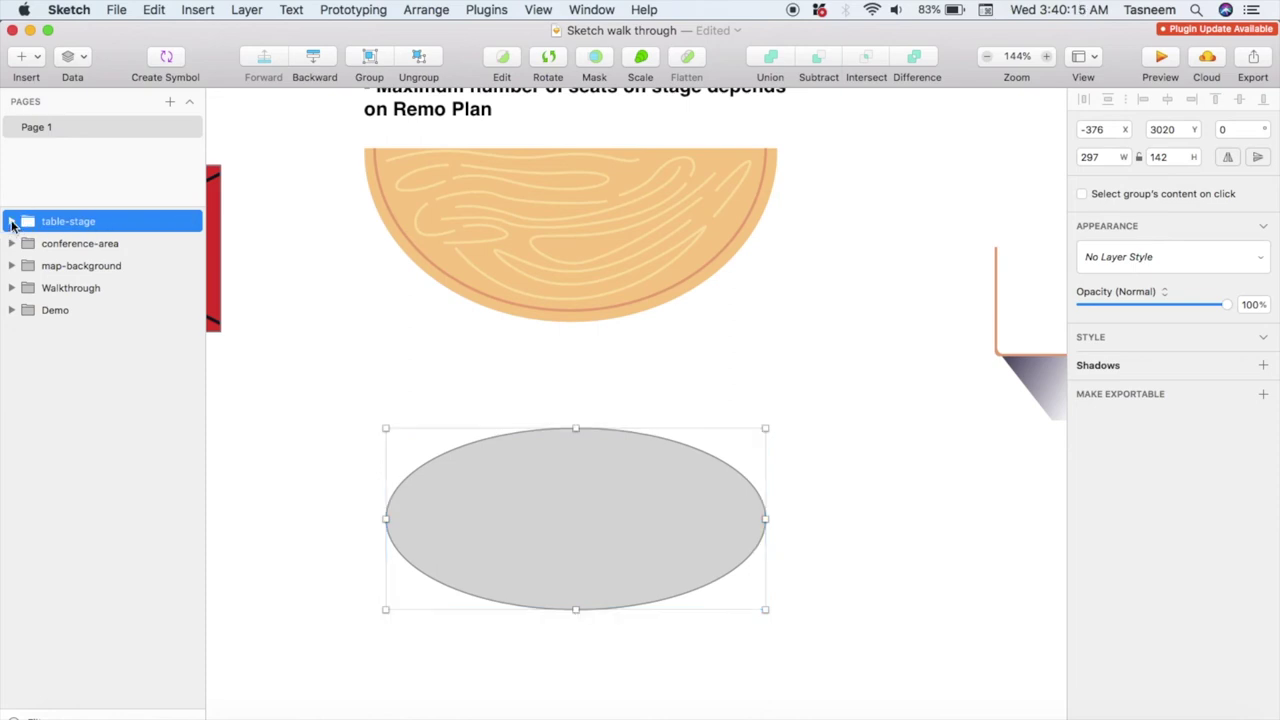
click(12, 222)
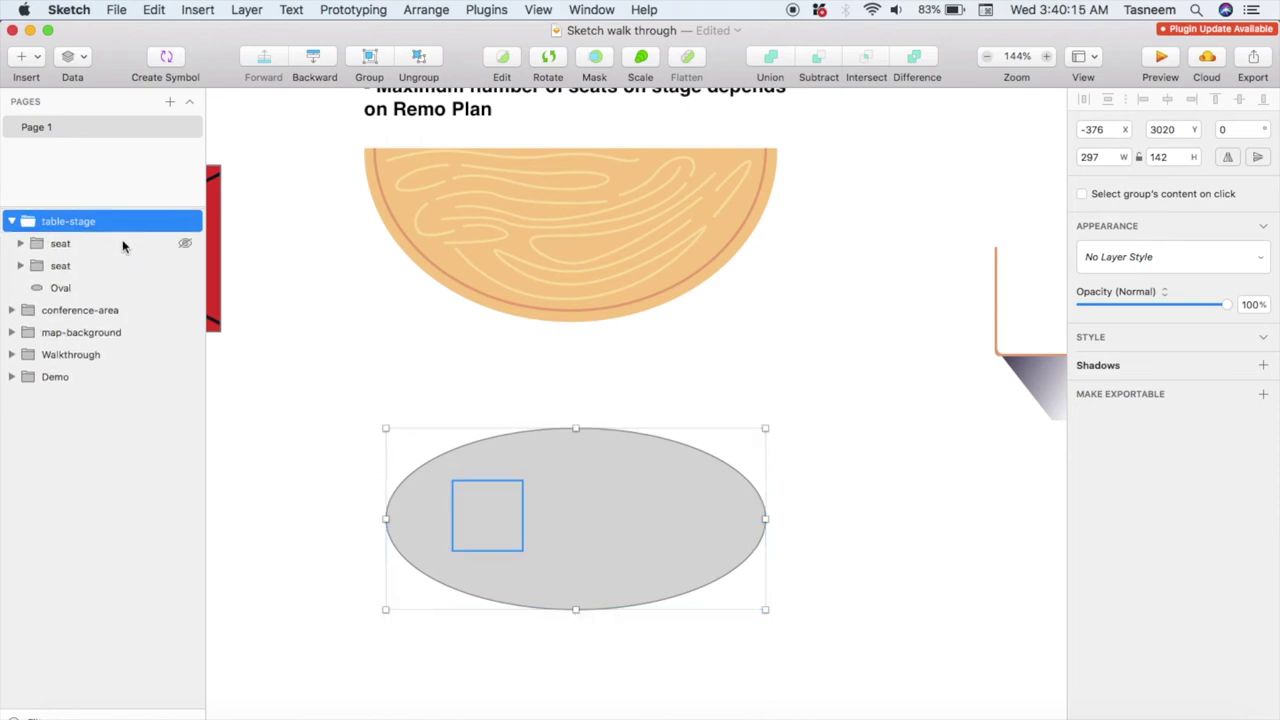
click(12, 221)
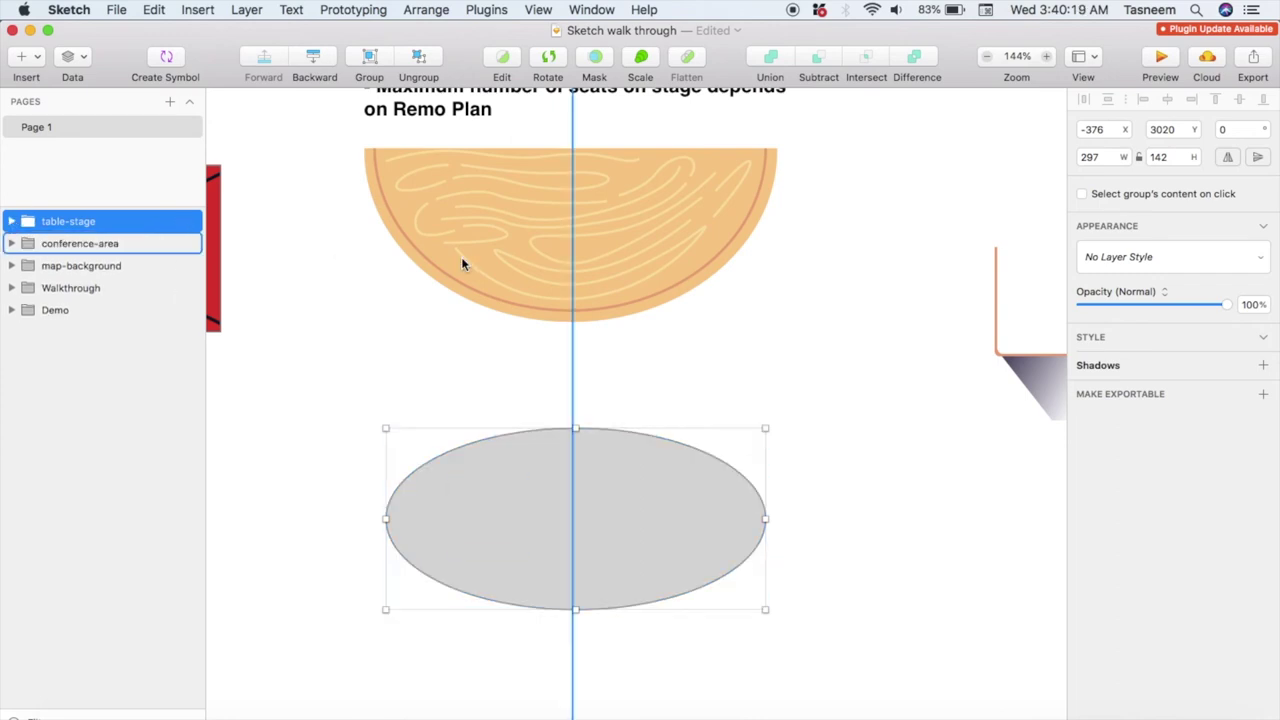
Step: Draw a billboard rectangle about 144 × 103 below the left screen artwork in the BILLBOARDS section
scroll(550, 280, right, 10)
scroll(550, 280, up, 5)
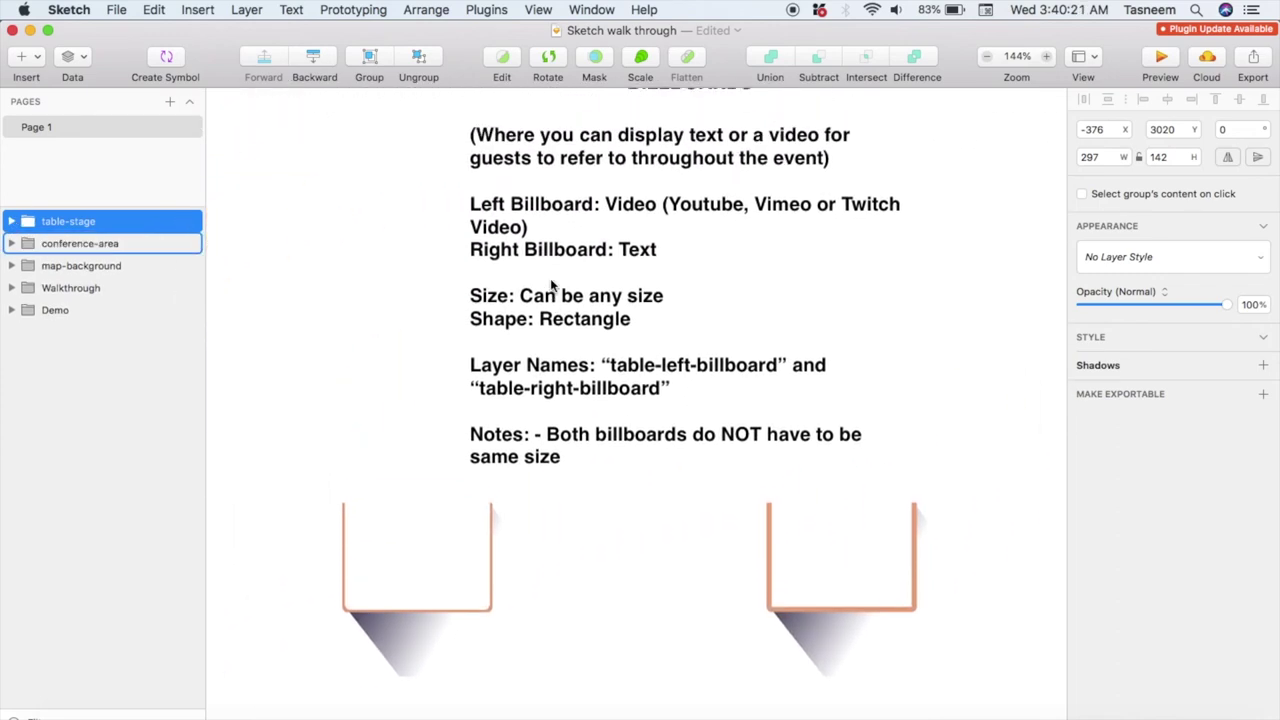
scroll(551, 286, up, 3)
scroll(551, 286, right, 2)
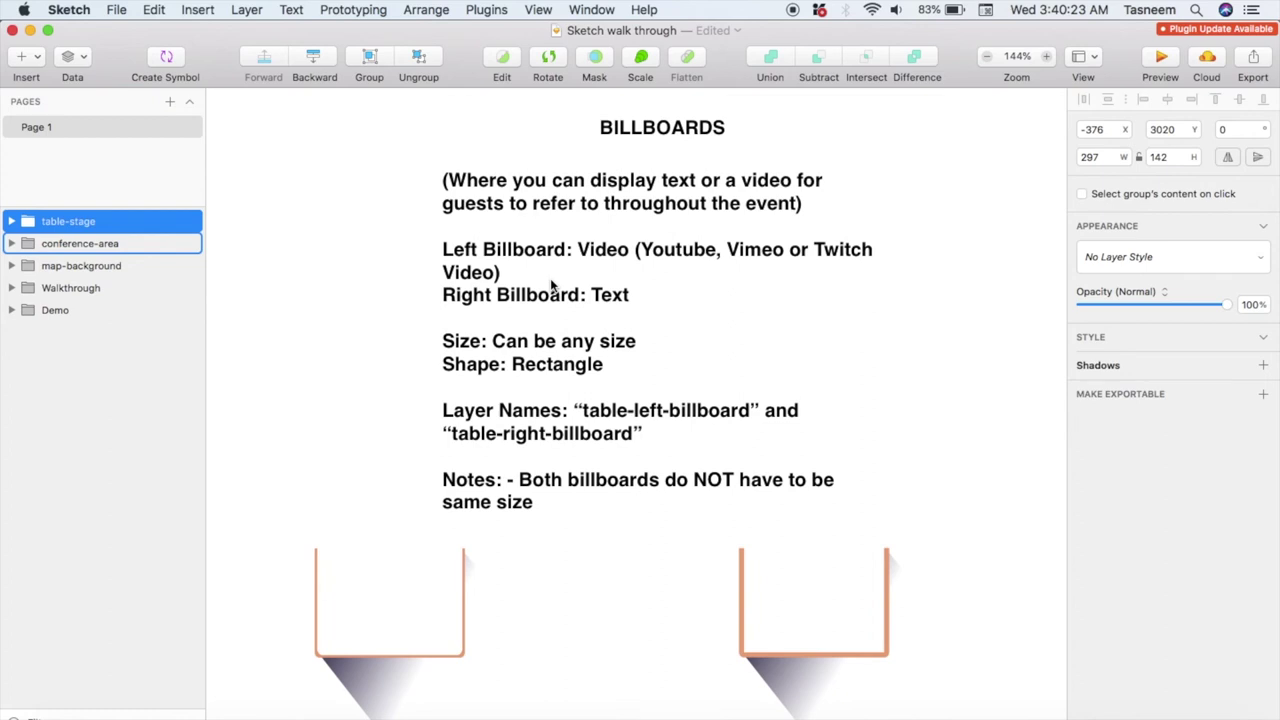
click(88, 396)
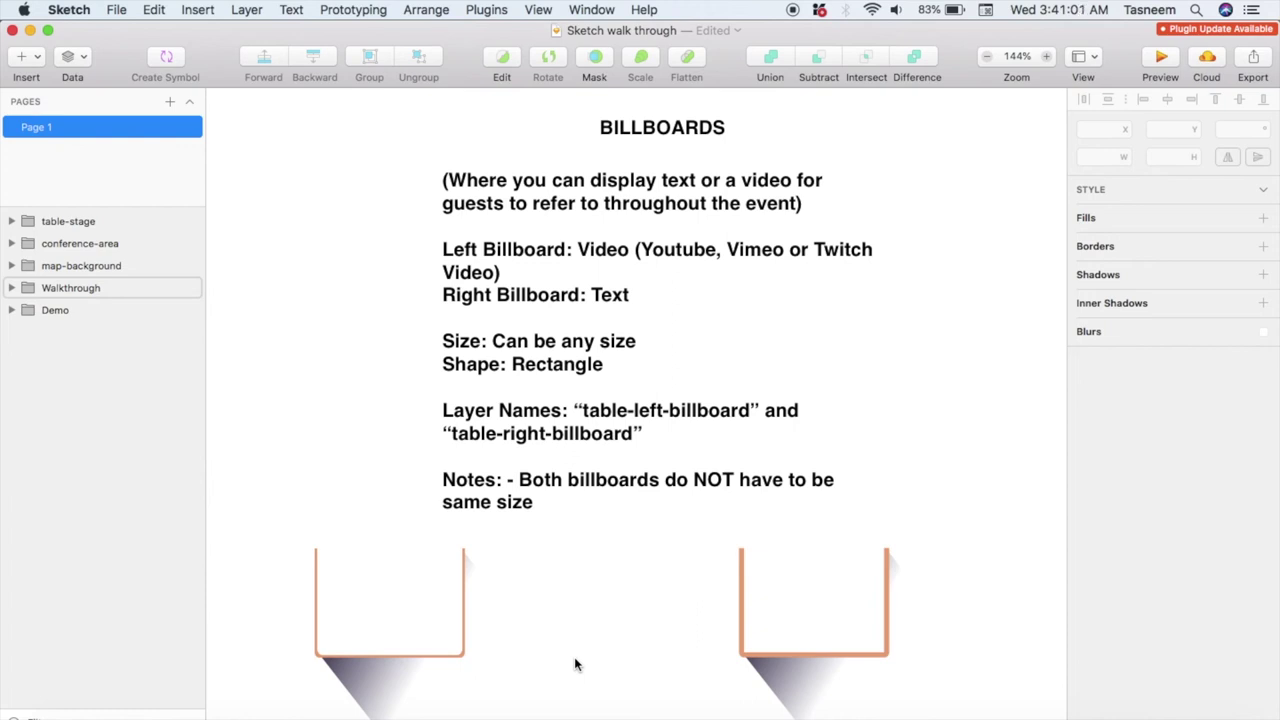
scroll(575, 664, down, 10)
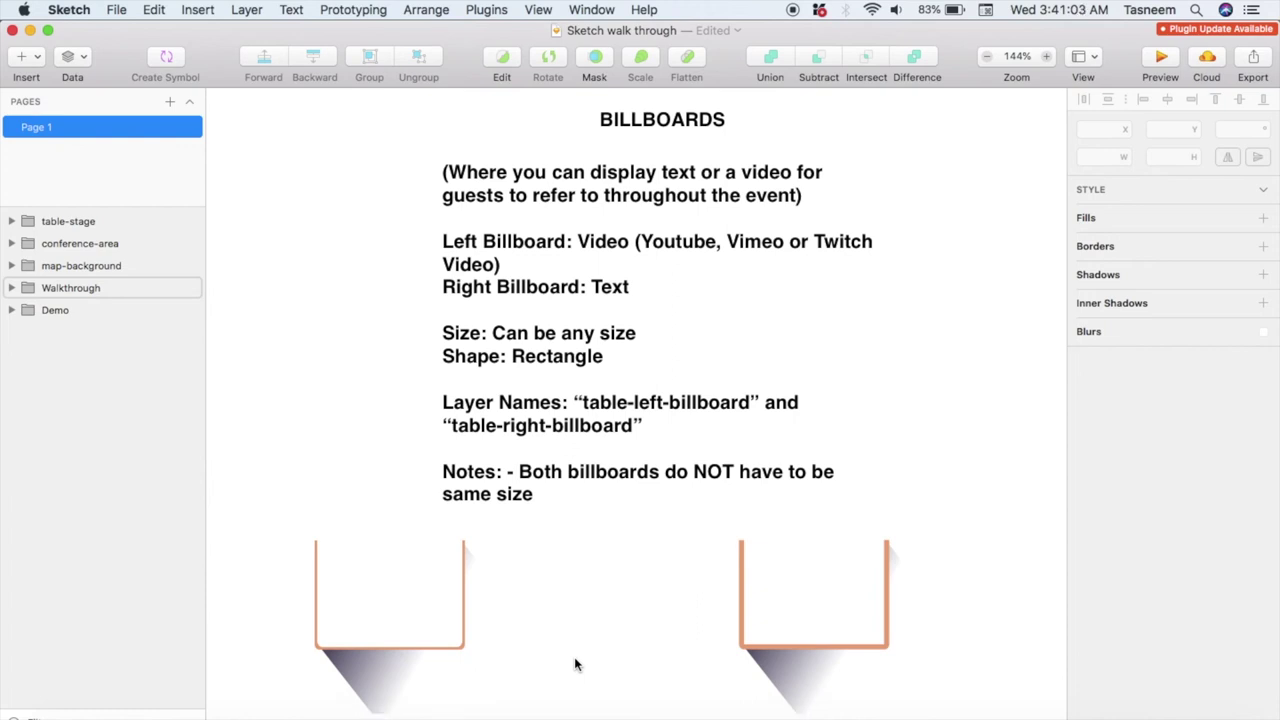
click(197, 9)
mouse_move(257, 60)
click(352, 60)
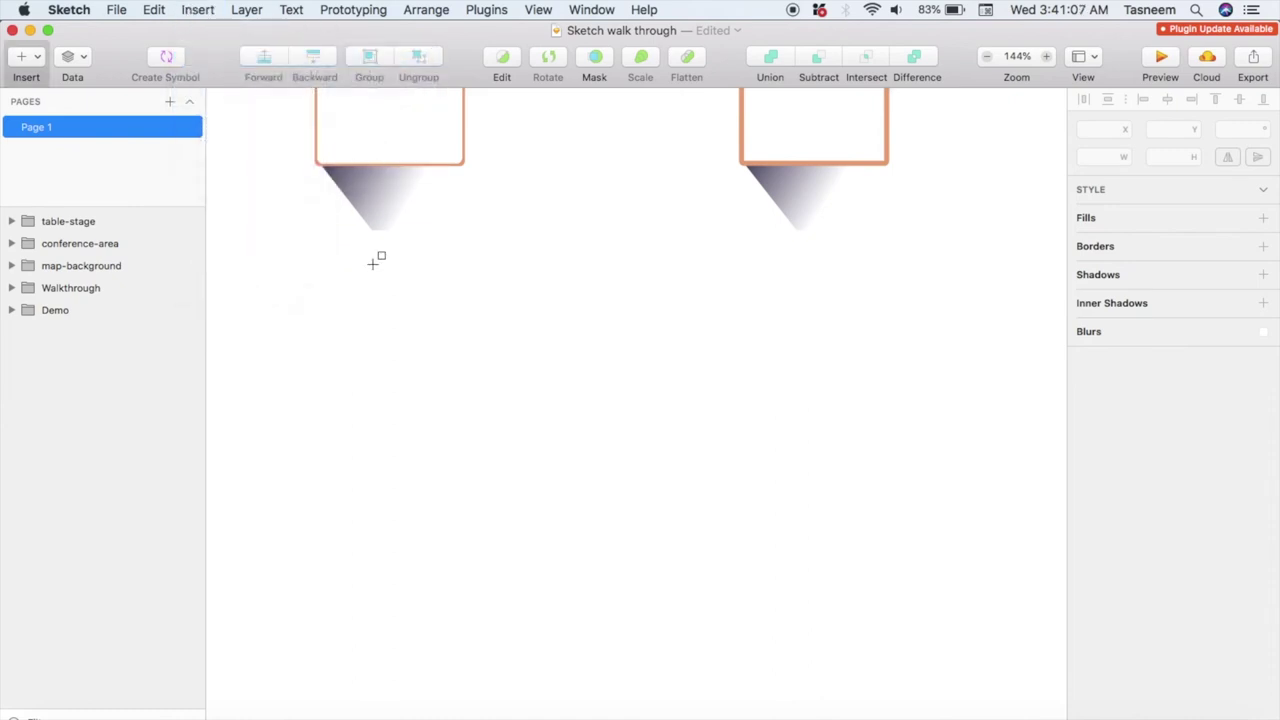
drag(320, 298, 504, 432)
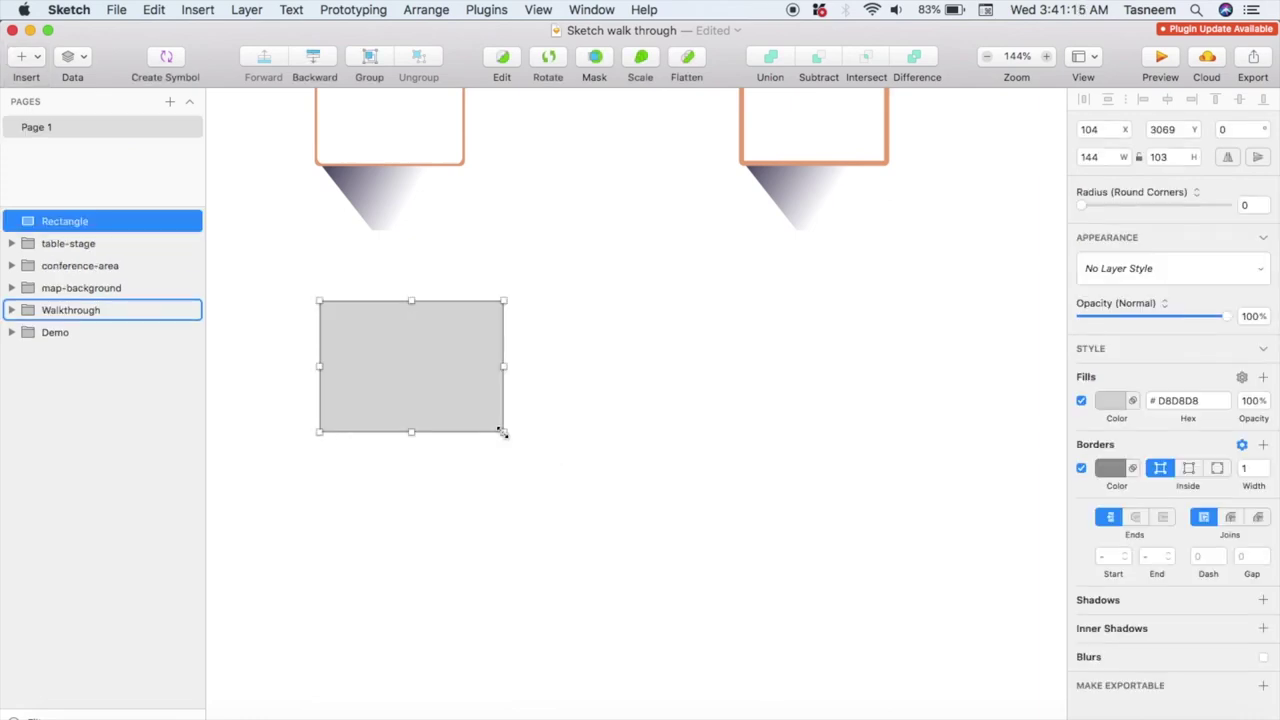
Step: Place a copy of the billboard rectangle to its right and enlarge the copy to about 234 × 161
click(443, 390)
key(super+c)
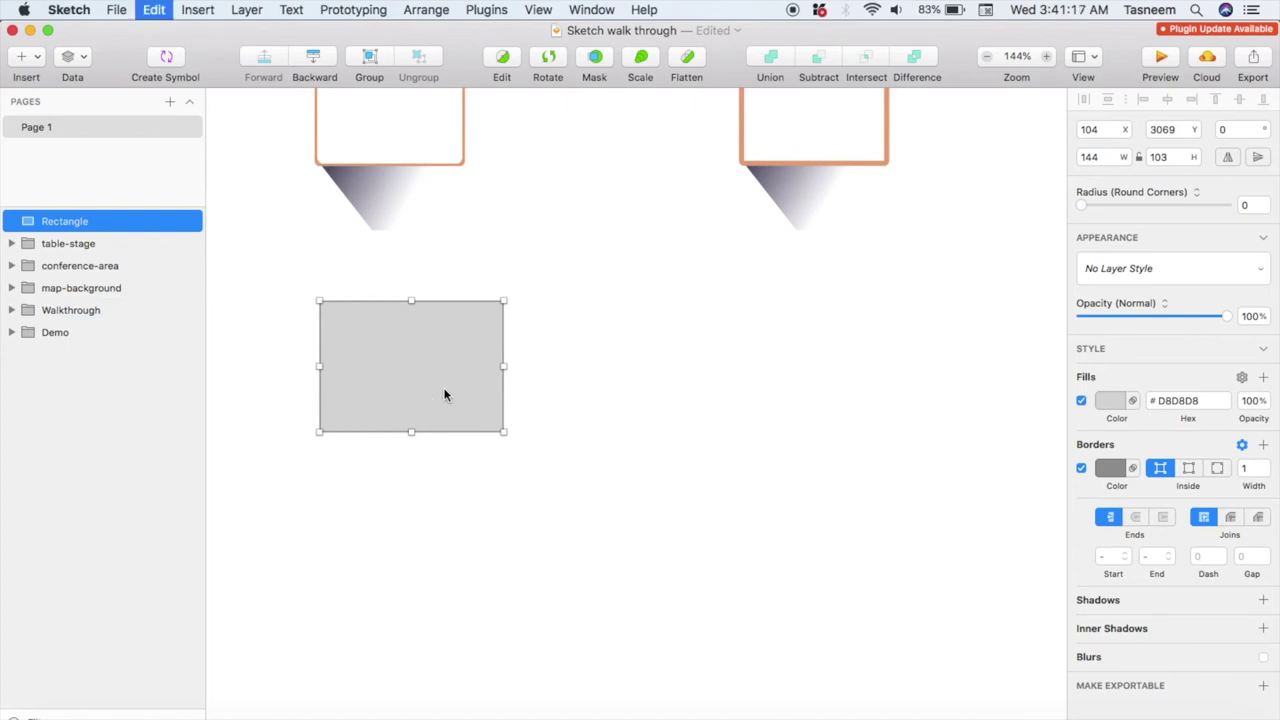
key(super+v)
drag(430, 386, 703, 380)
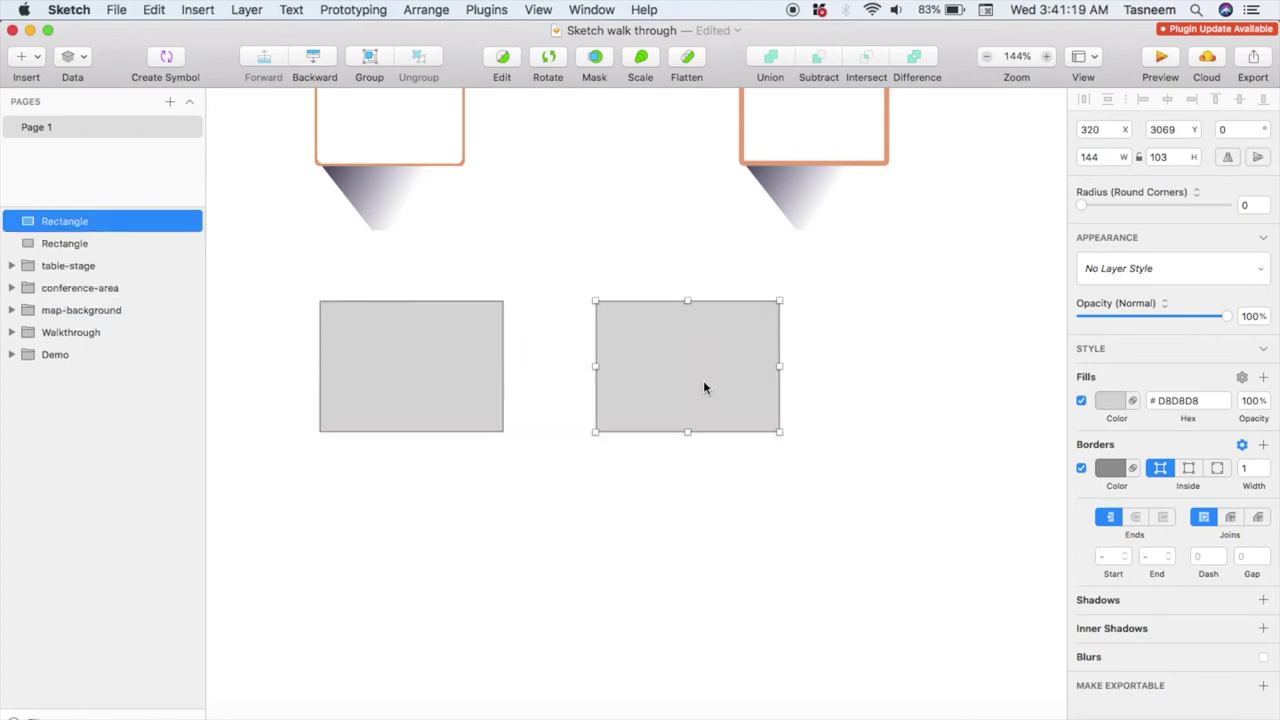
drag(782, 432, 893, 505)
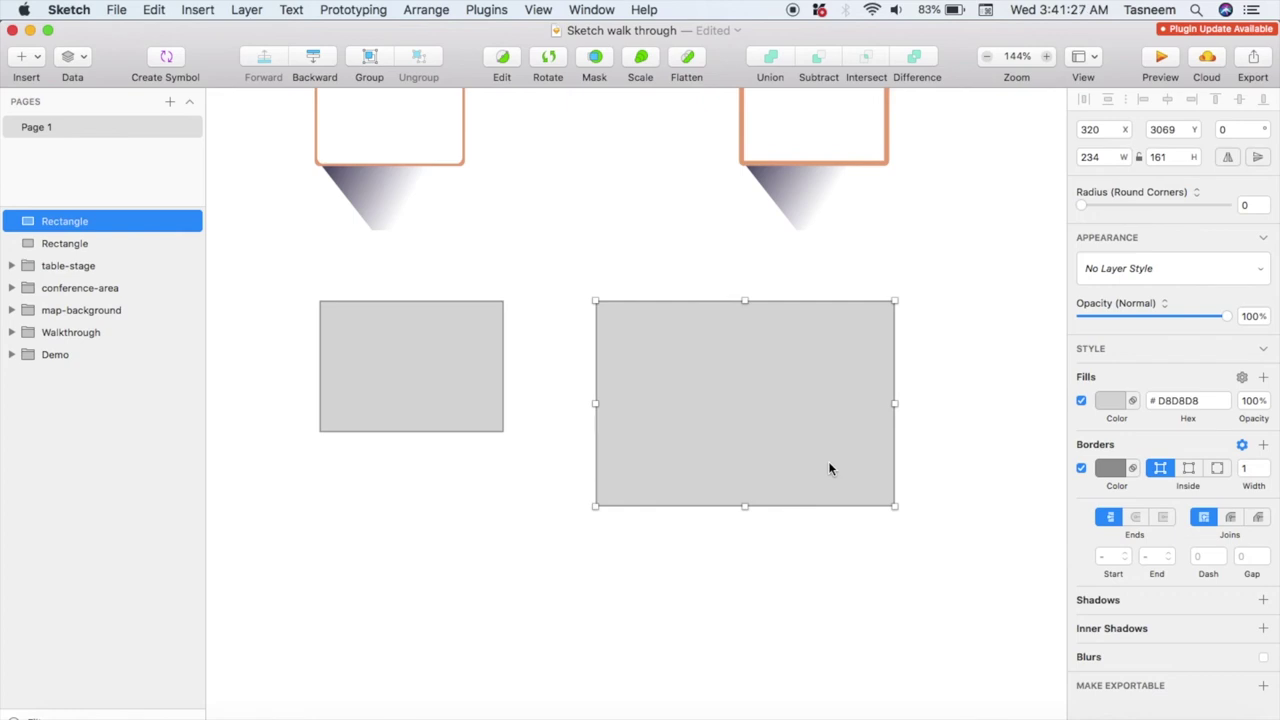
Step: Put the smaller billboard rectangle into its own group named table-right-billboard
click(46, 243)
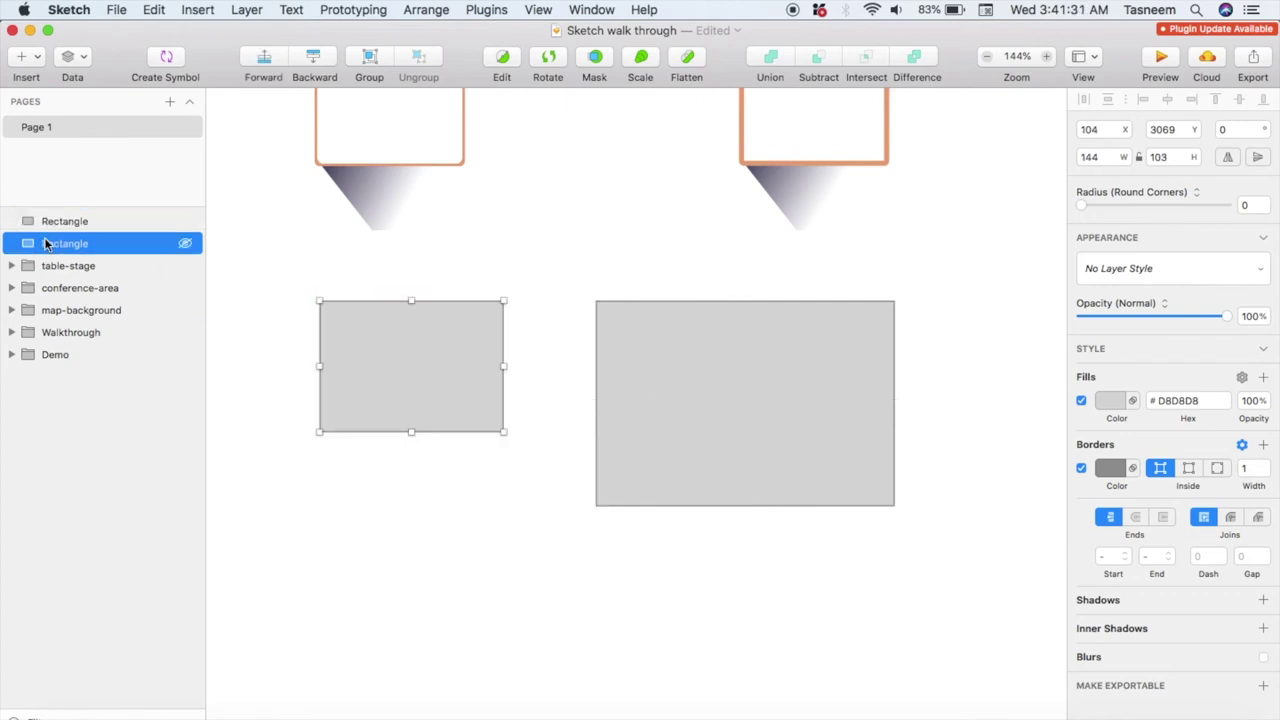
right_click(101, 246)
click(168, 527)
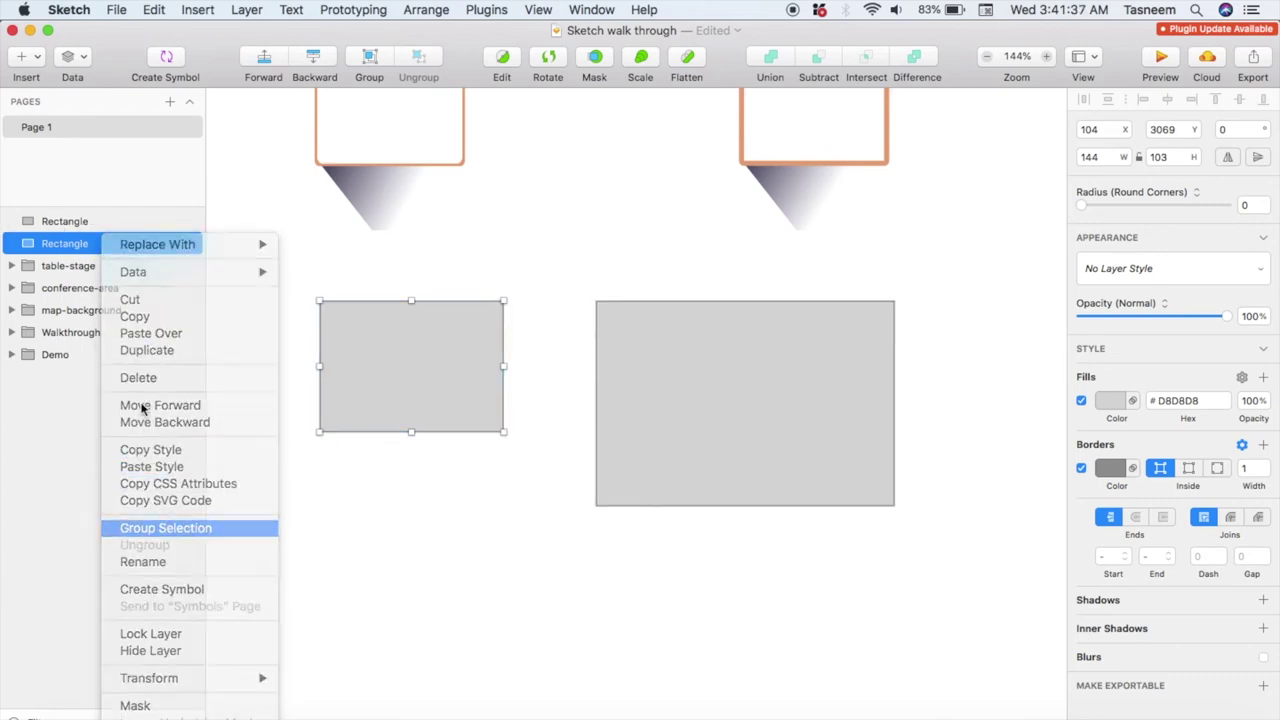
double_click(76, 244)
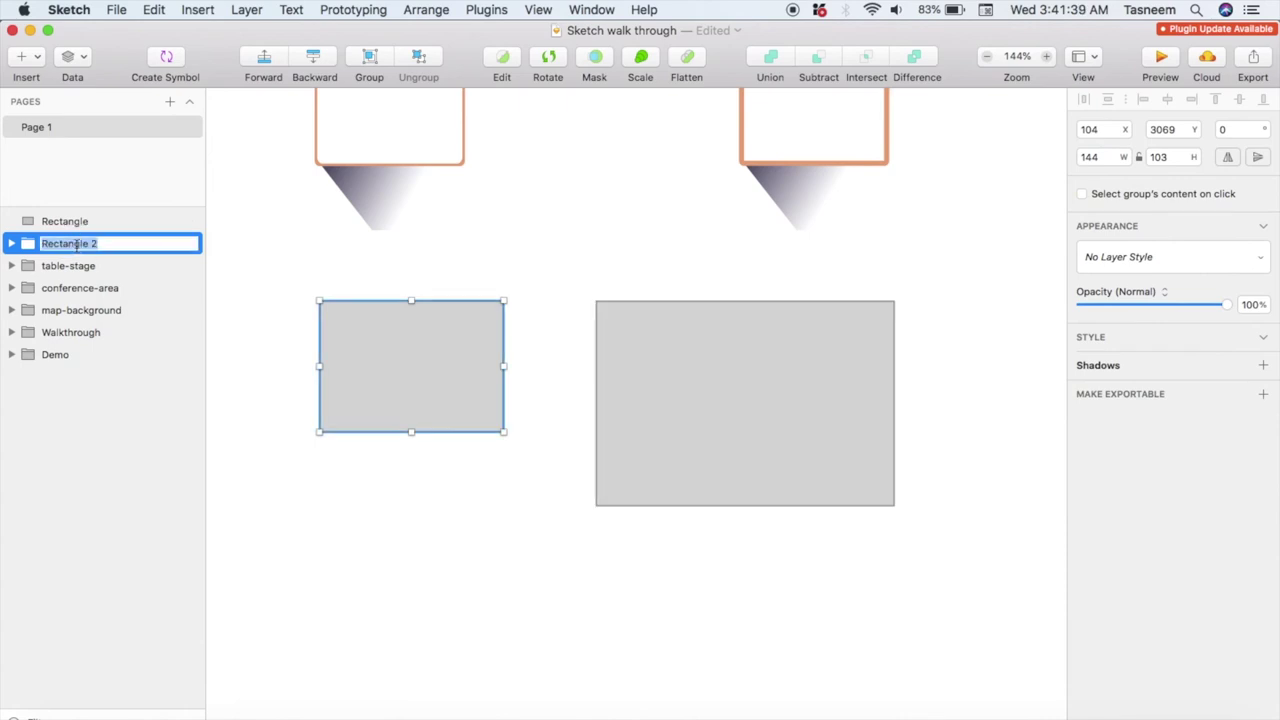
text(table-right-billboard)
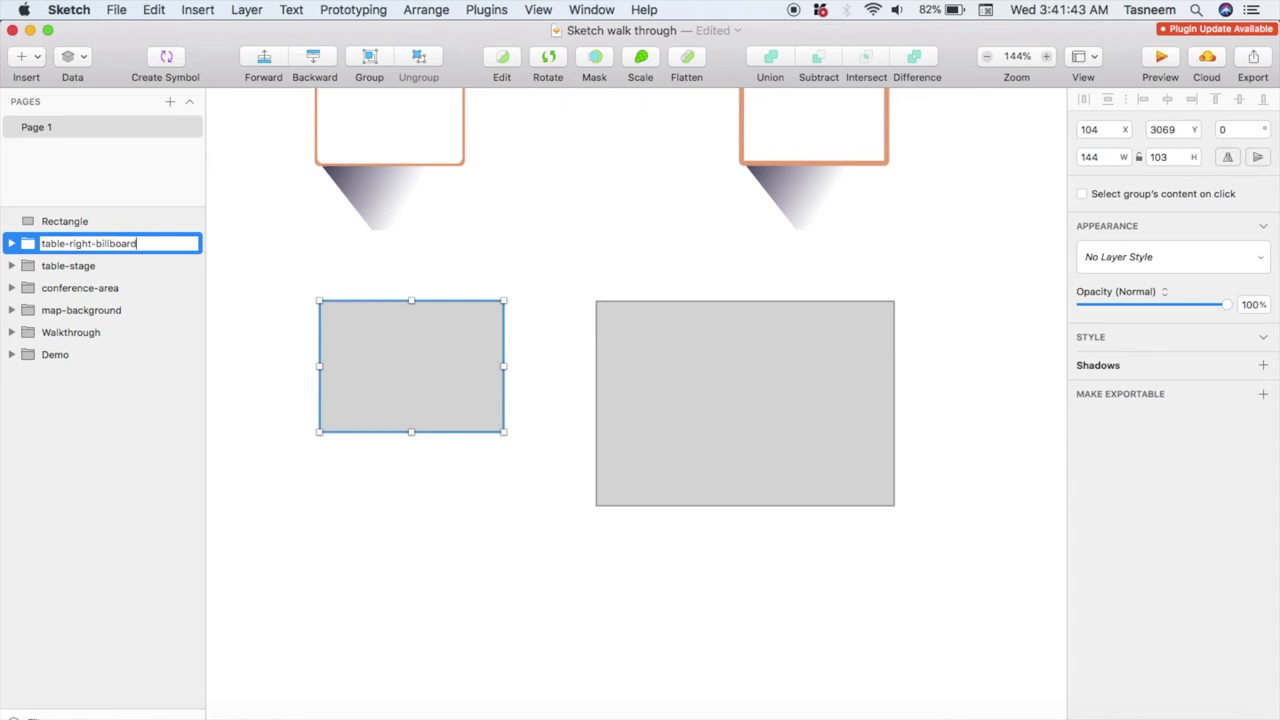
key(Return)
Step: Put the larger billboard rectangle into its own group named table-left-billboard
click(82, 221)
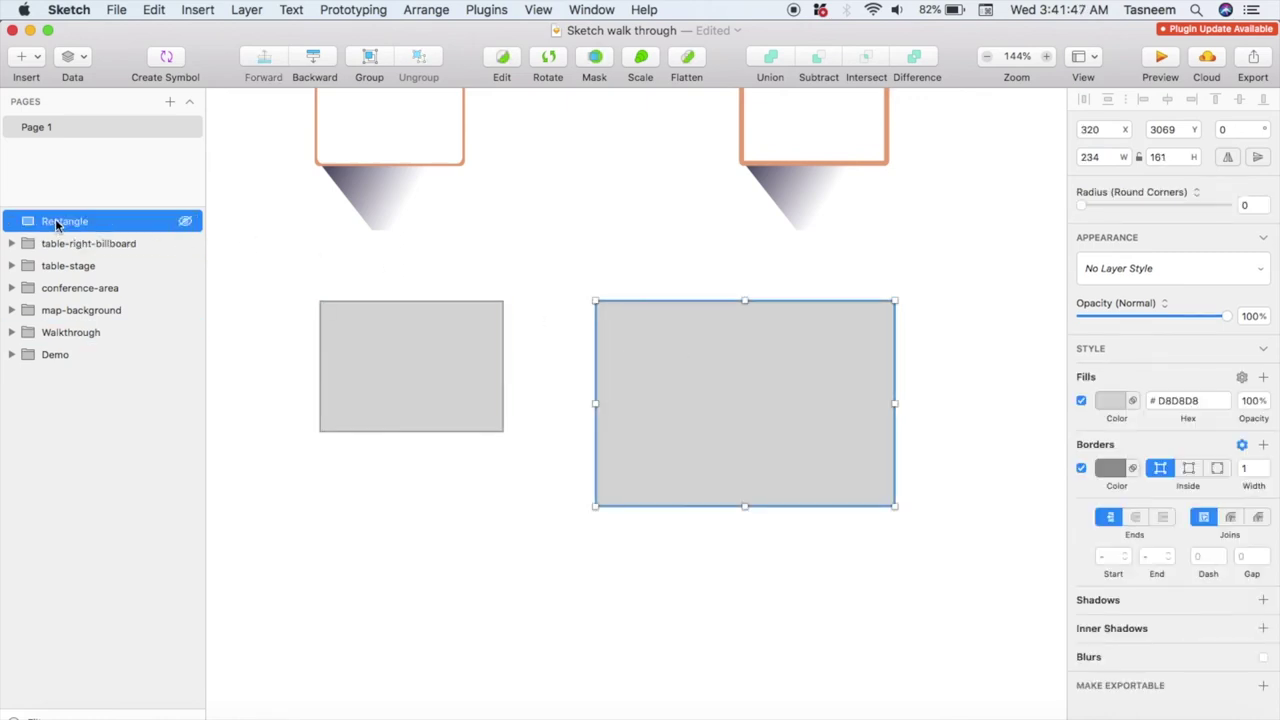
right_click(115, 219)
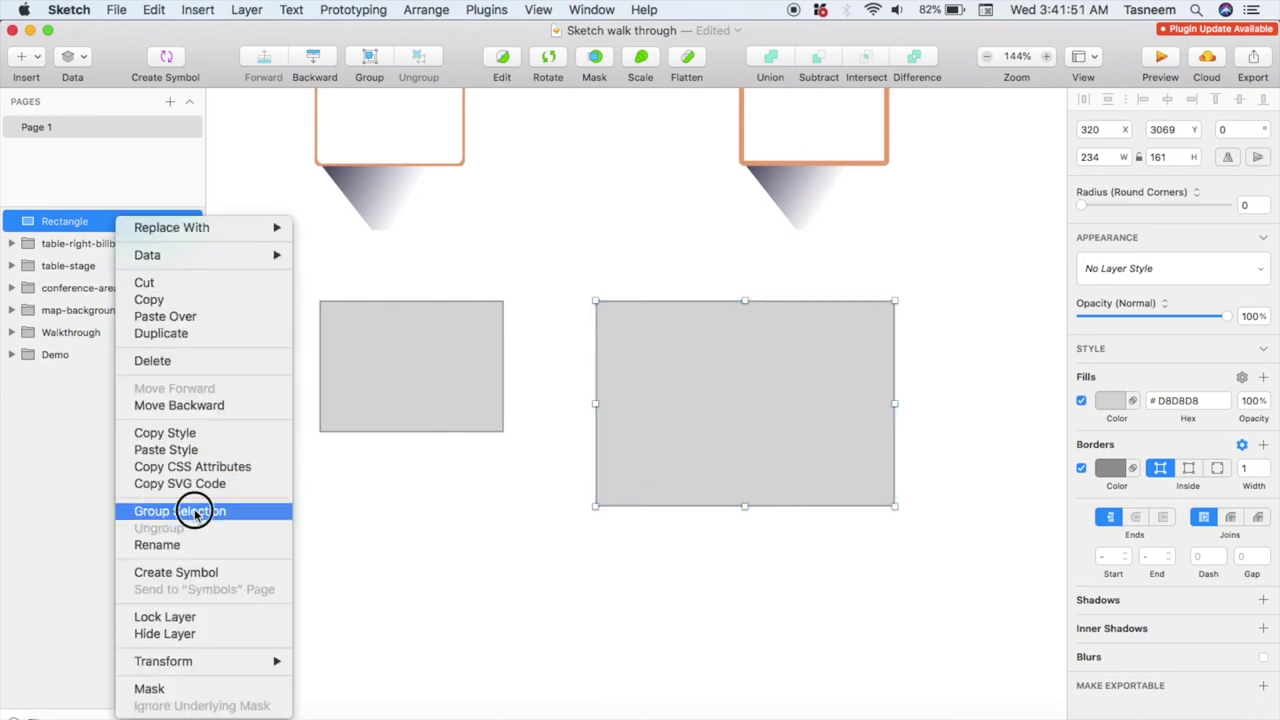
click(195, 512)
double_click(92, 222)
key(BackSpace)
text(table-left-bill)
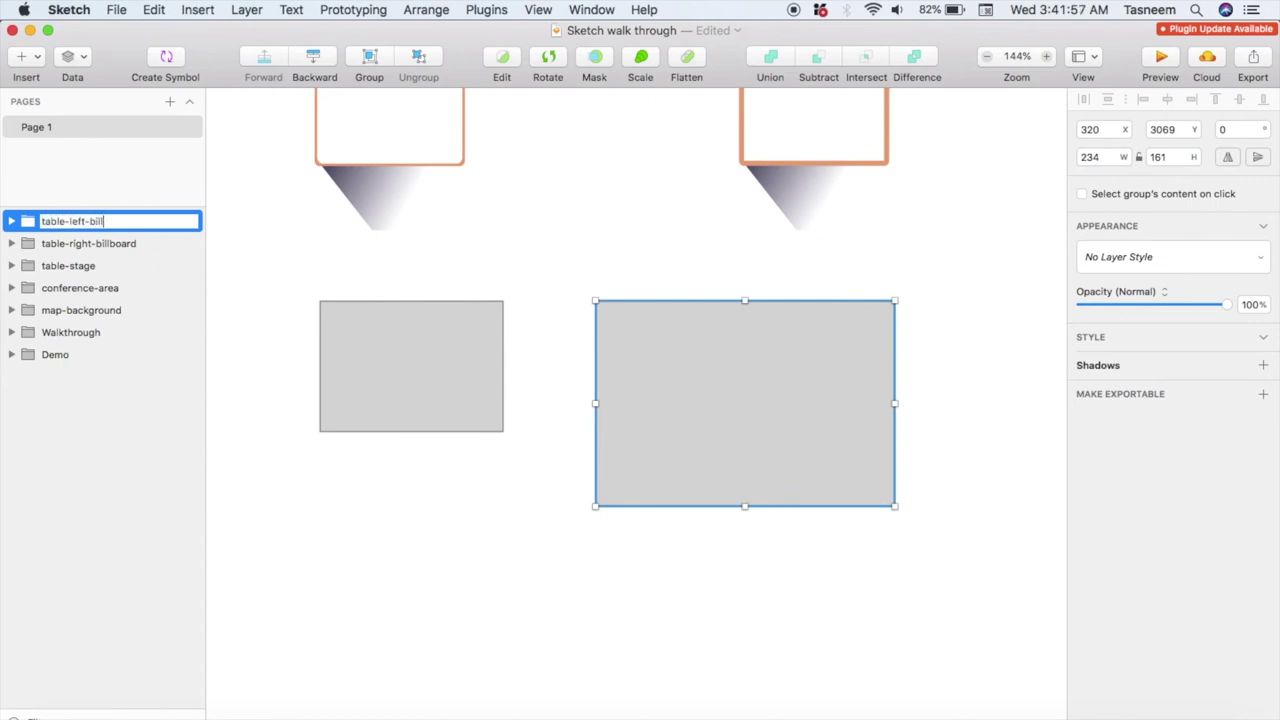
text(board)
key(Return)
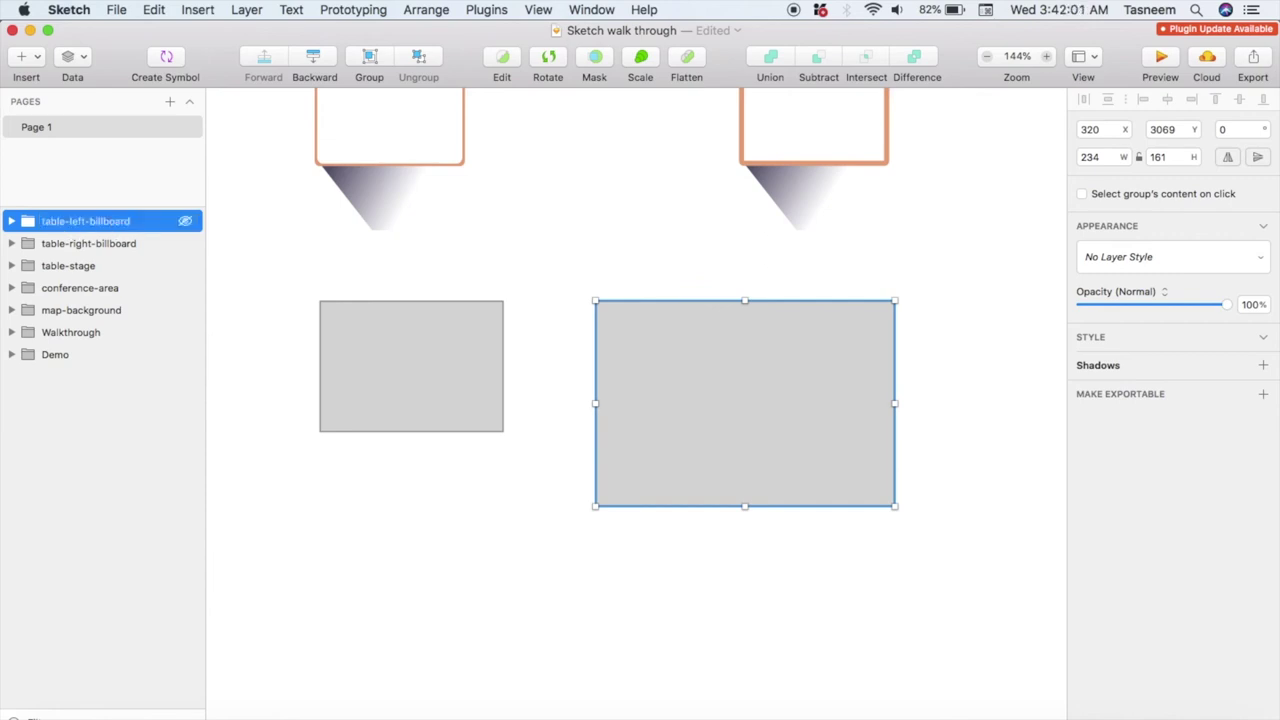
Step: Group table-left-billboard and table-right-billboard together and name the group screens
shift+click(143, 244)
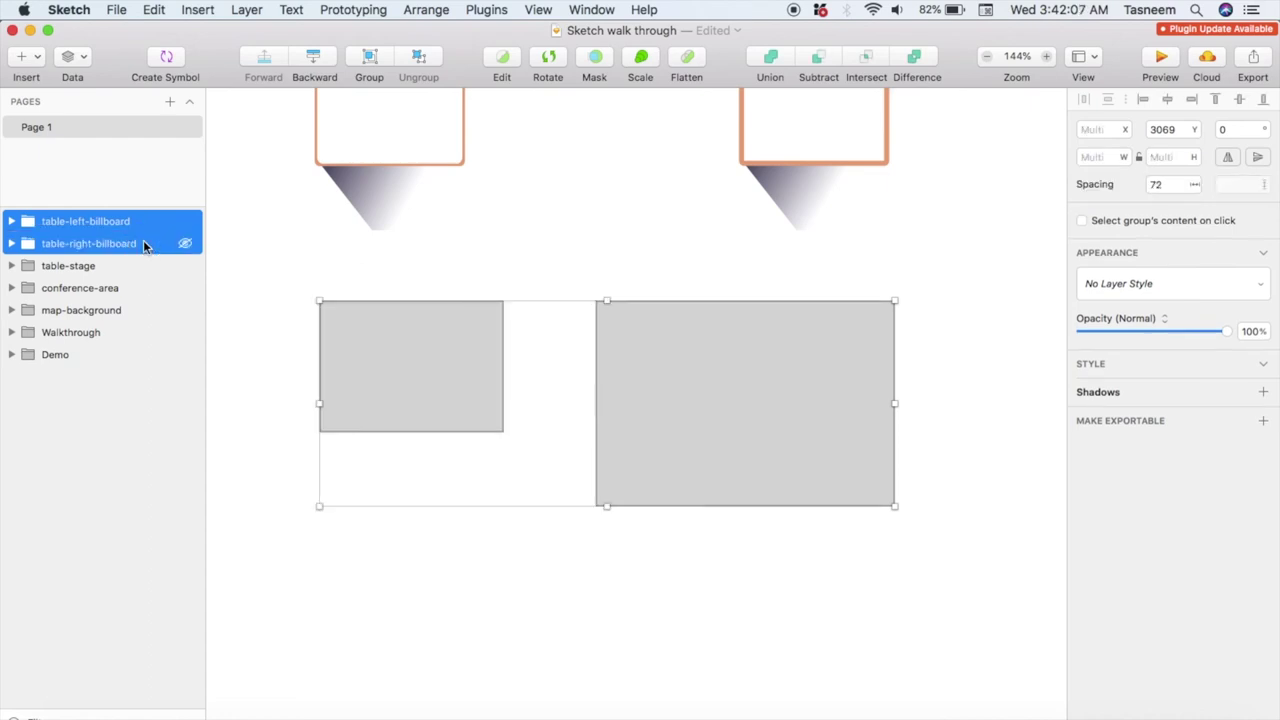
right_click(148, 242)
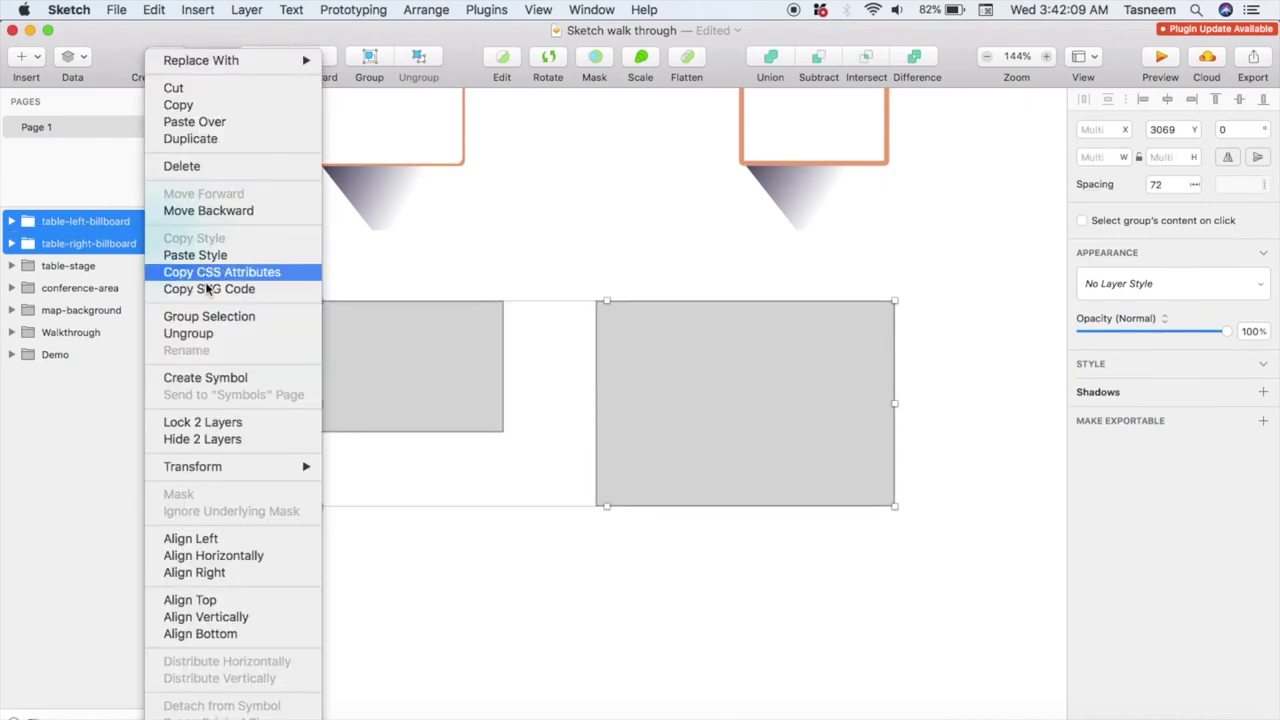
click(212, 316)
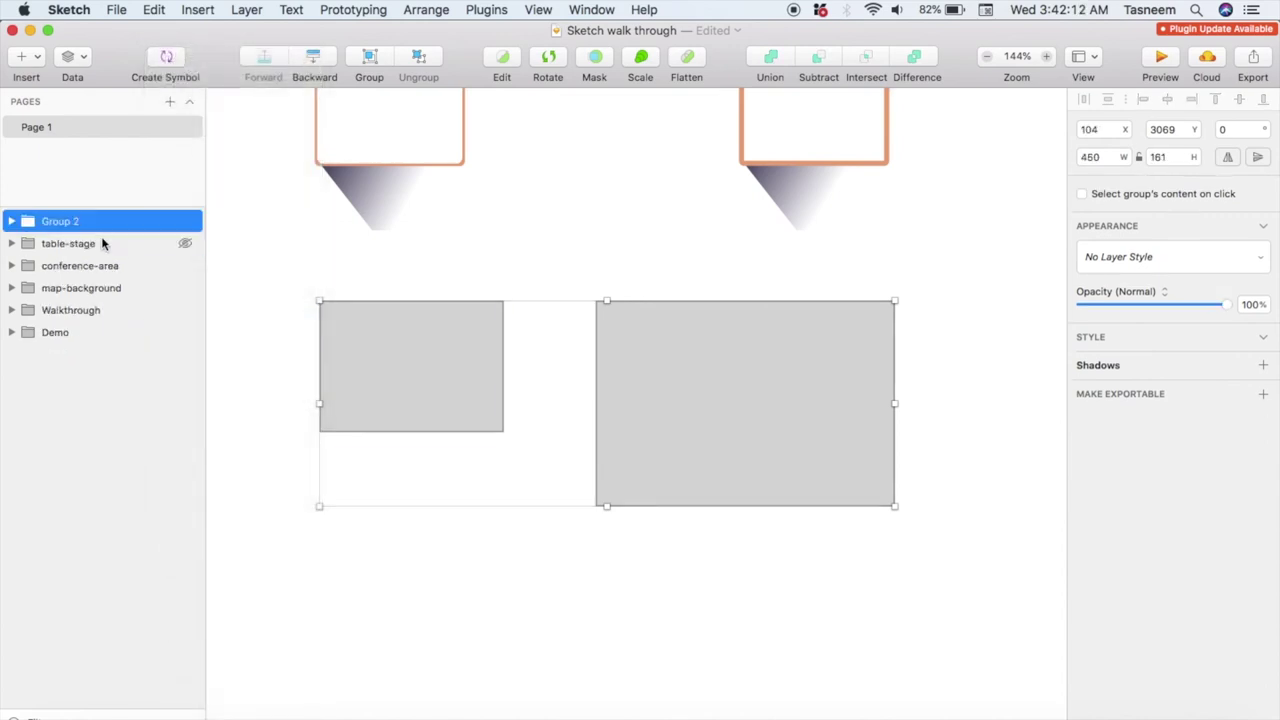
double_click(77, 222)
text(screens)
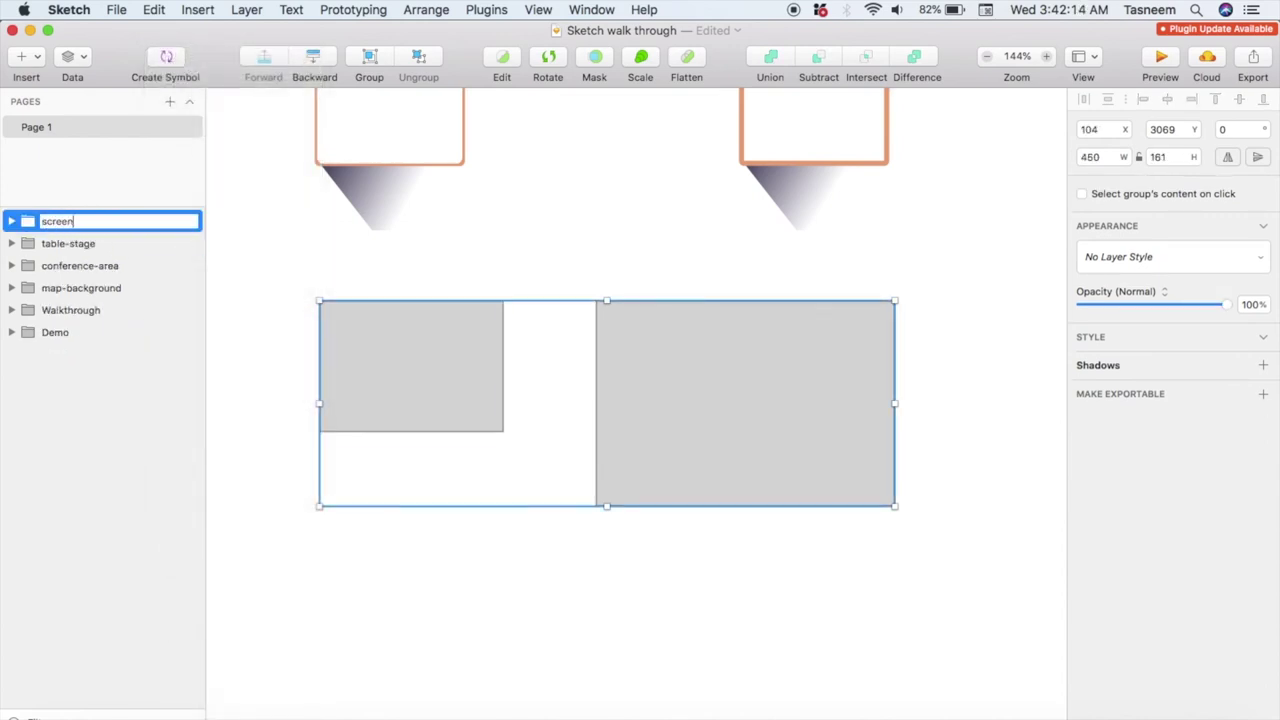
key(Return)
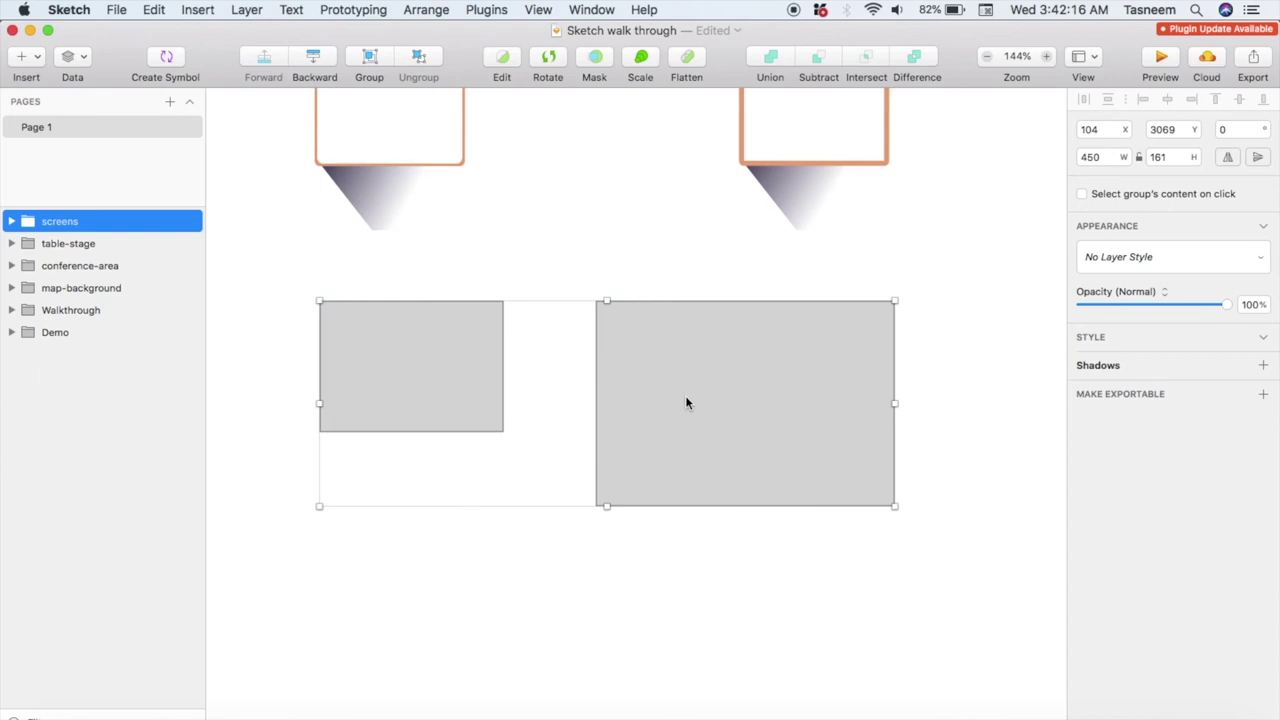
Step: Move the screens group right to about X 168 and shrink it to about 394 × 116
drag(686, 403, 766, 394)
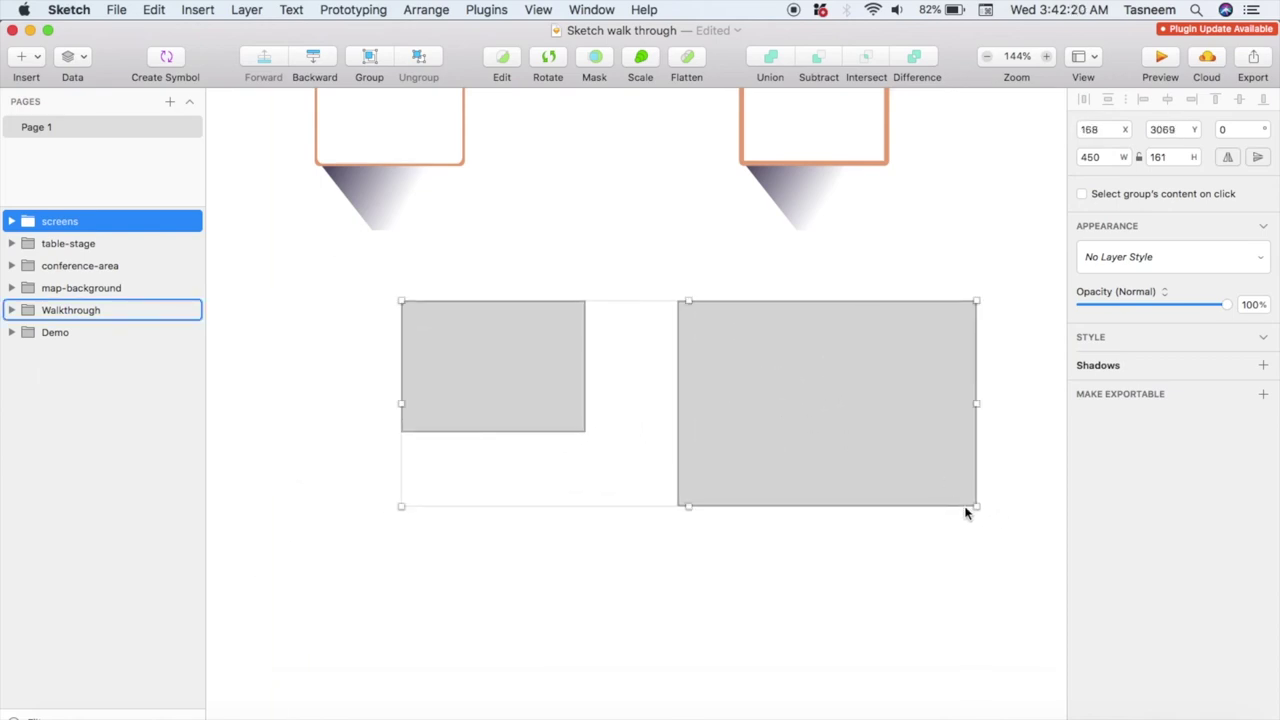
drag(975, 507, 904, 450)
Step: Draw a rectangle about 204 × 67 beside the Event Sponsors box, below the Sponsor Banners notes
scroll(903, 450, up, 8)
scroll(903, 450, right, 10)
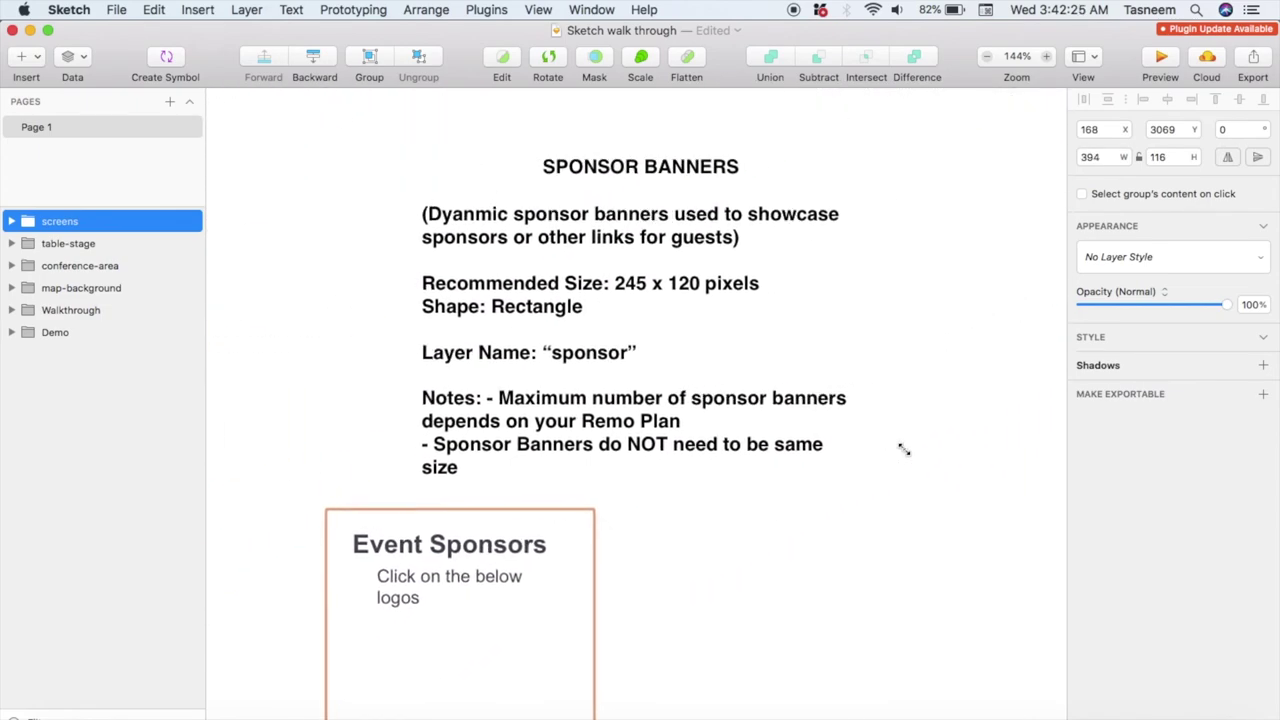
scroll(903, 450, down, 2)
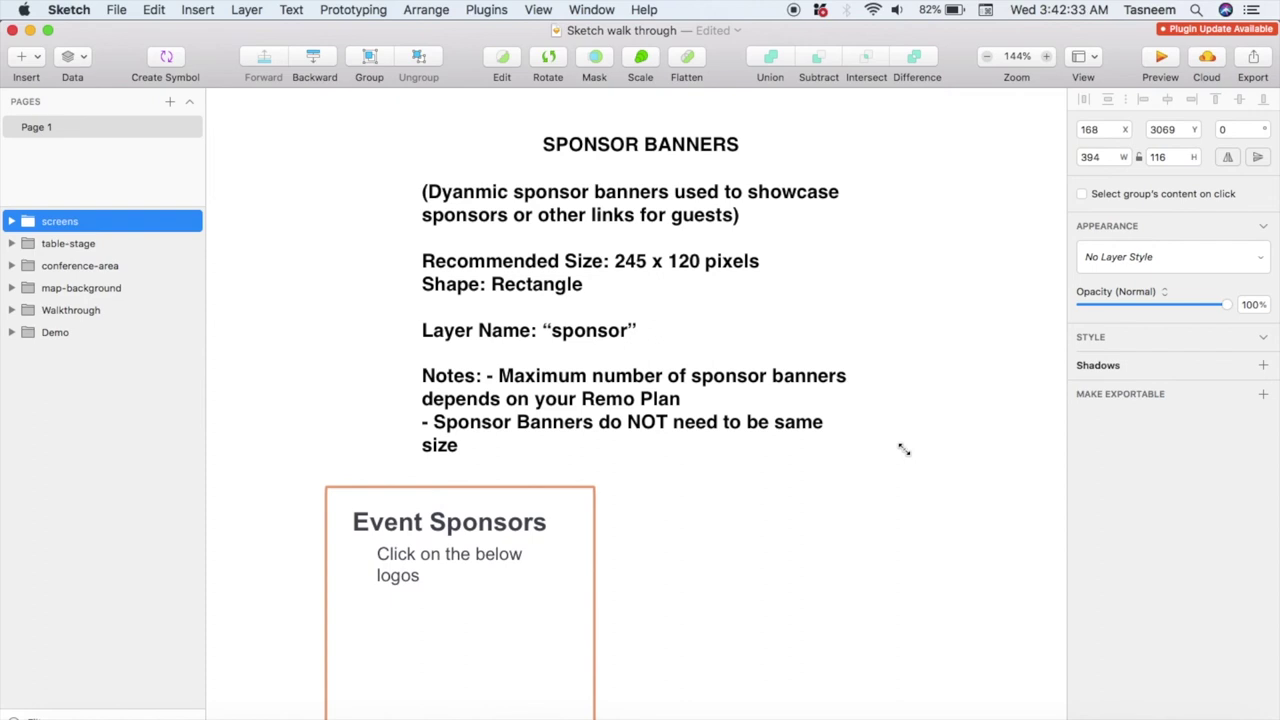
scroll(903, 449, down, 1)
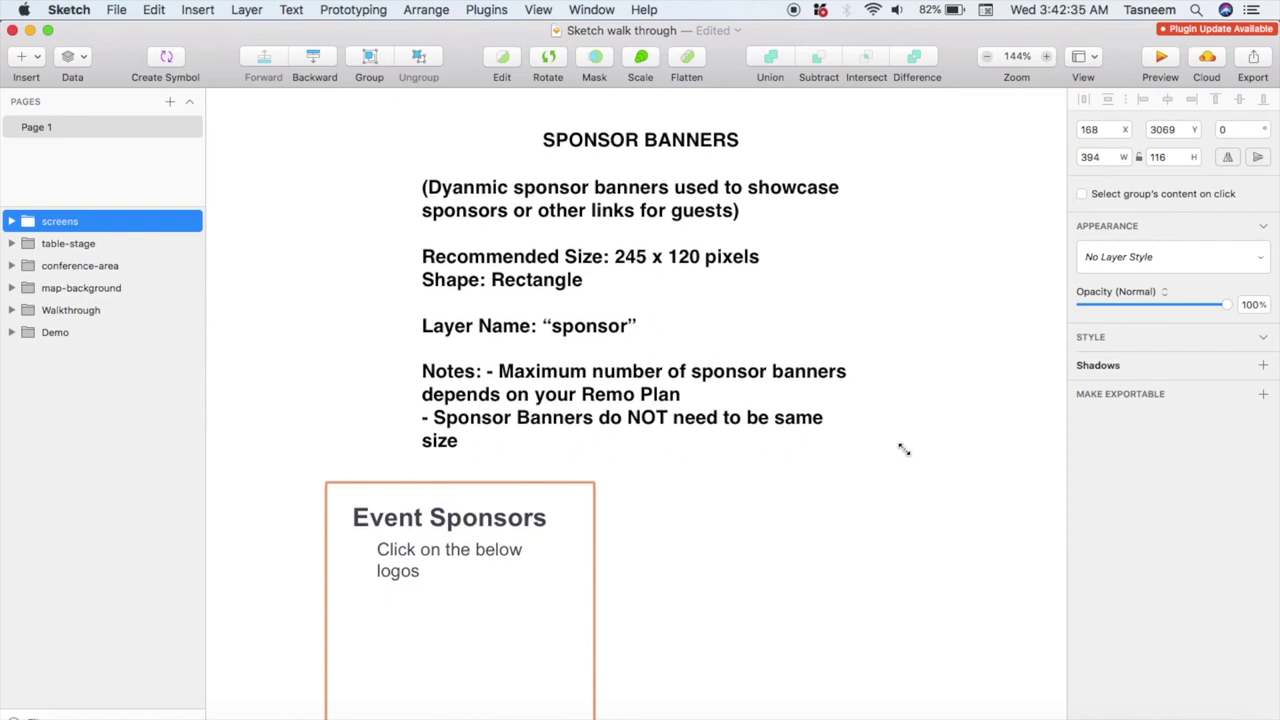
scroll(903, 449, down, 1)
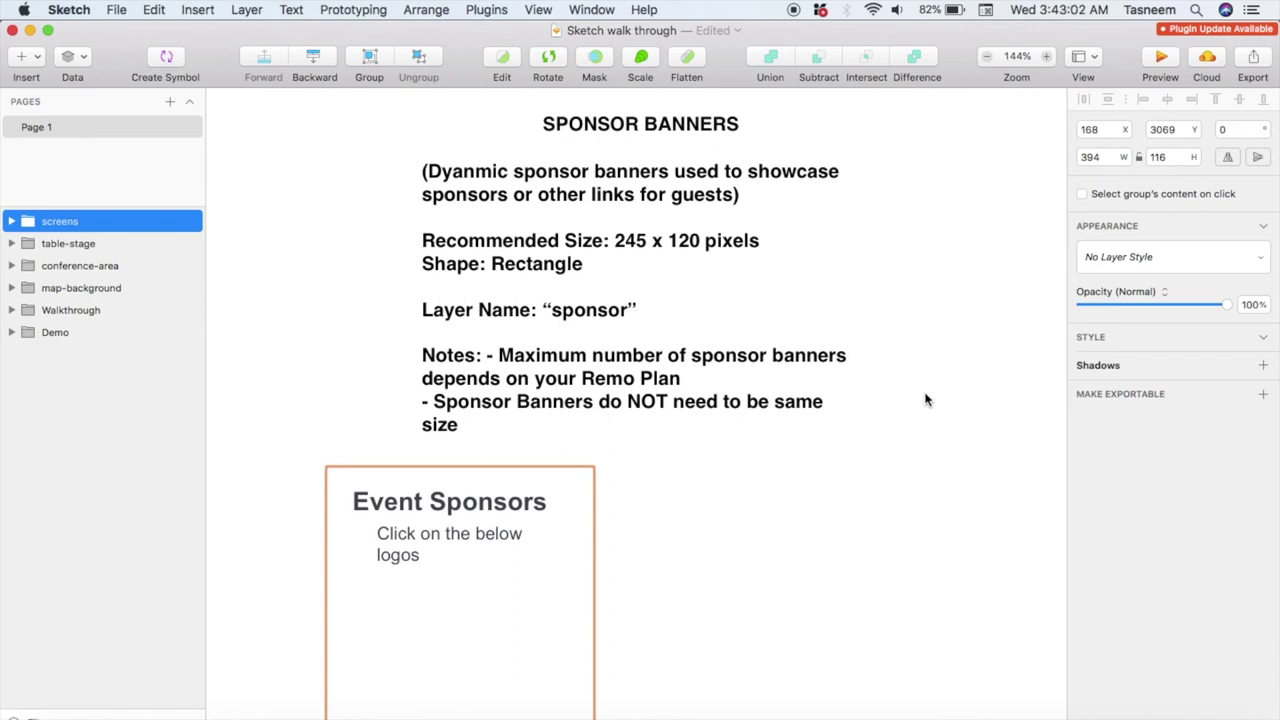
click(203, 8)
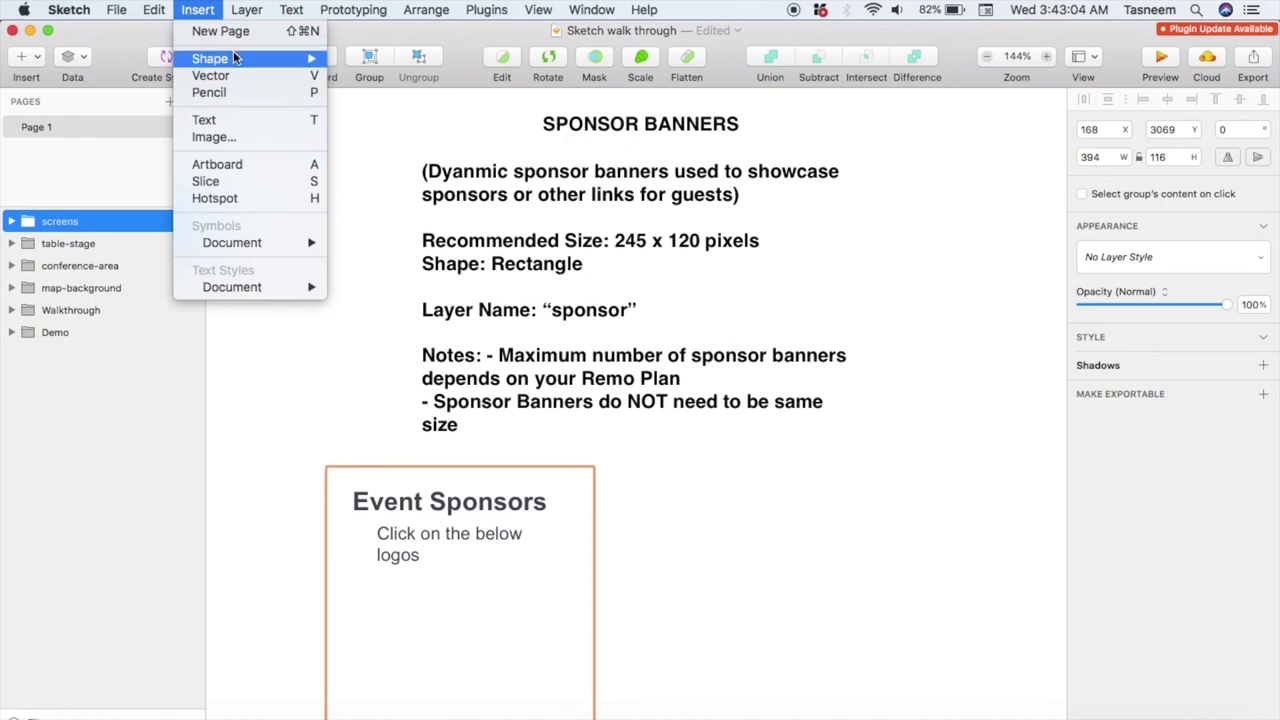
mouse_move(237, 60)
click(362, 64)
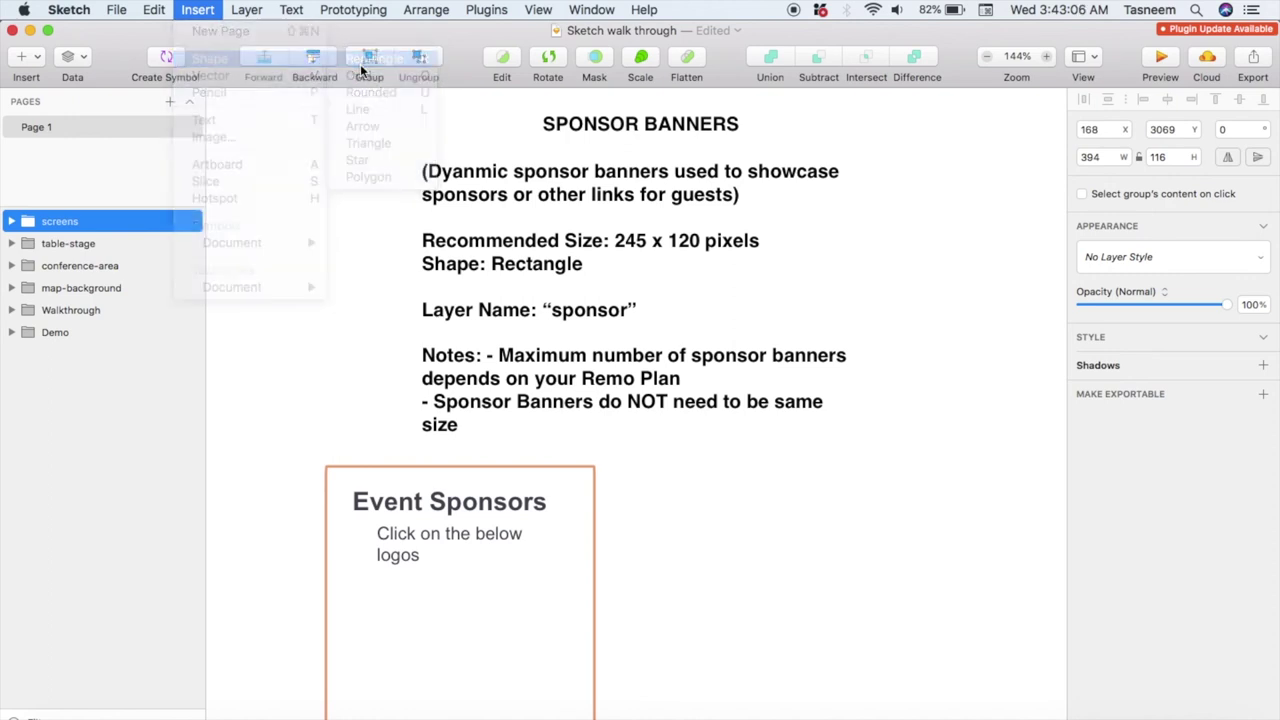
drag(658, 476, 918, 560)
Step: Set the new sponsor rectangle's width to 245 and its height to 120
click(1103, 160)
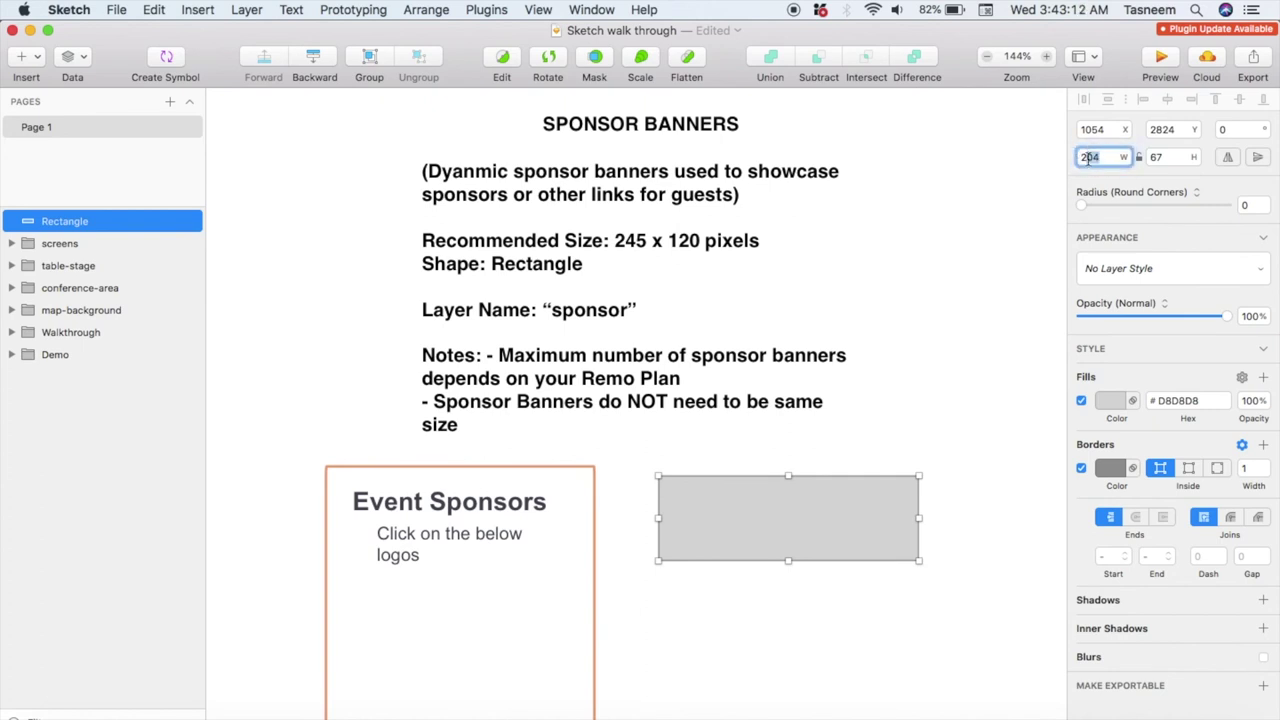
text(245)
key(Tab)
text(120)
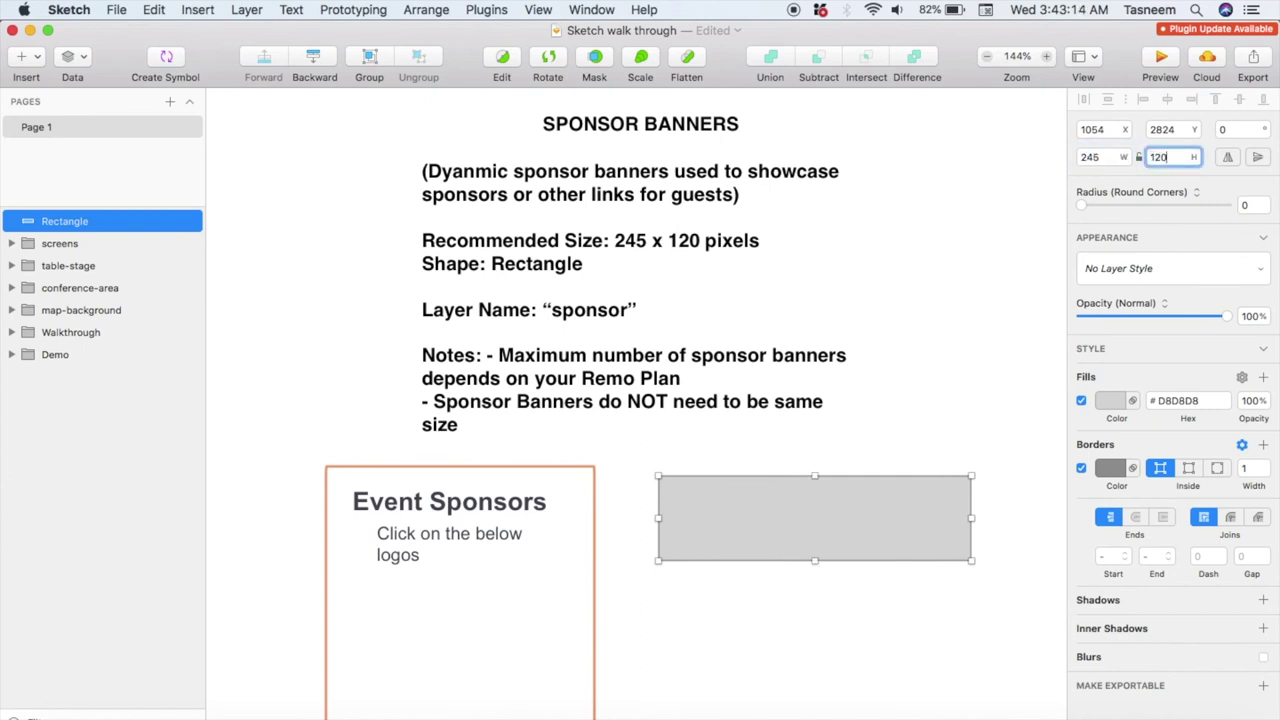
key(Return)
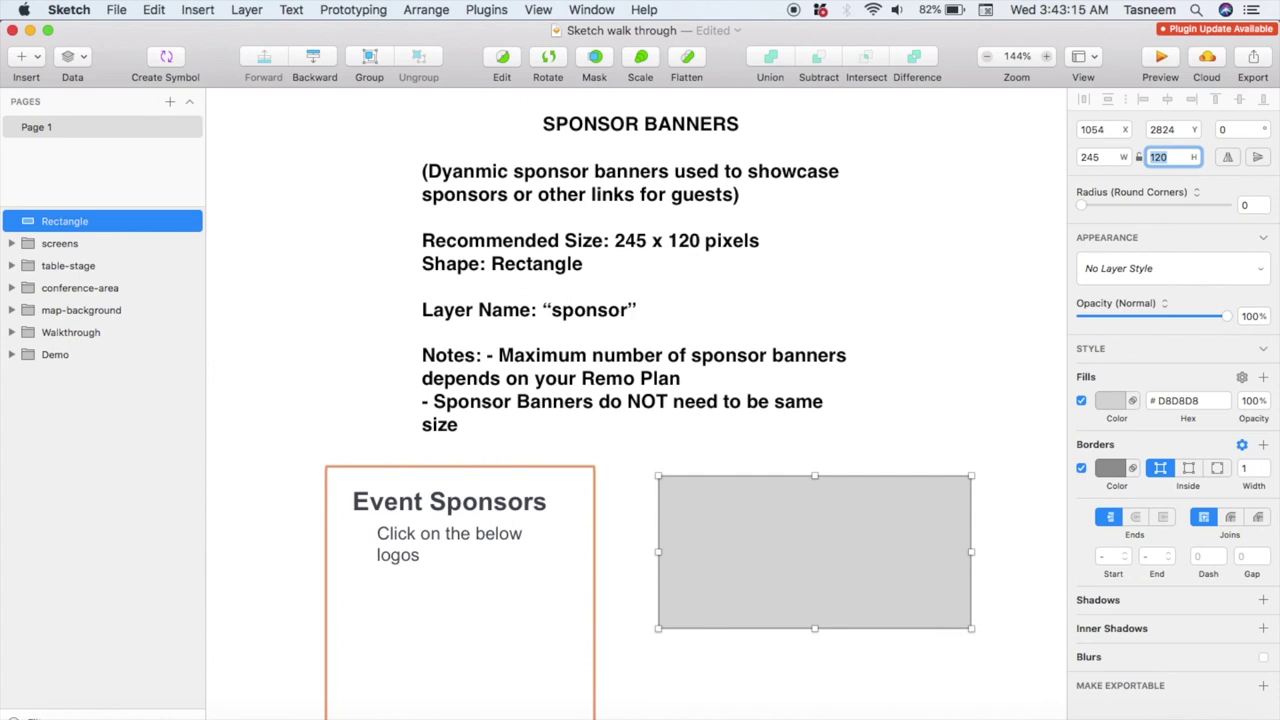
Step: Turn off the sponsor rectangle's fill and give it a muted red C06363 border with a width of 5
click(1081, 401)
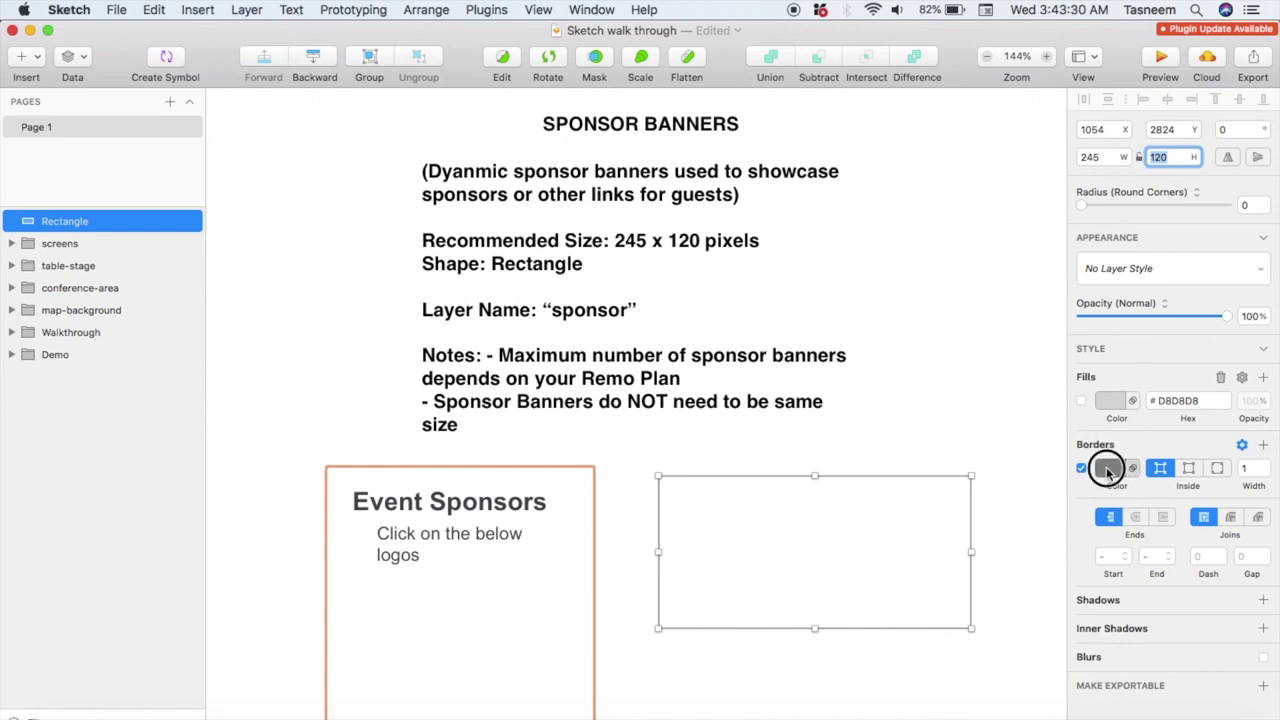
click(1107, 470)
click(1170, 538)
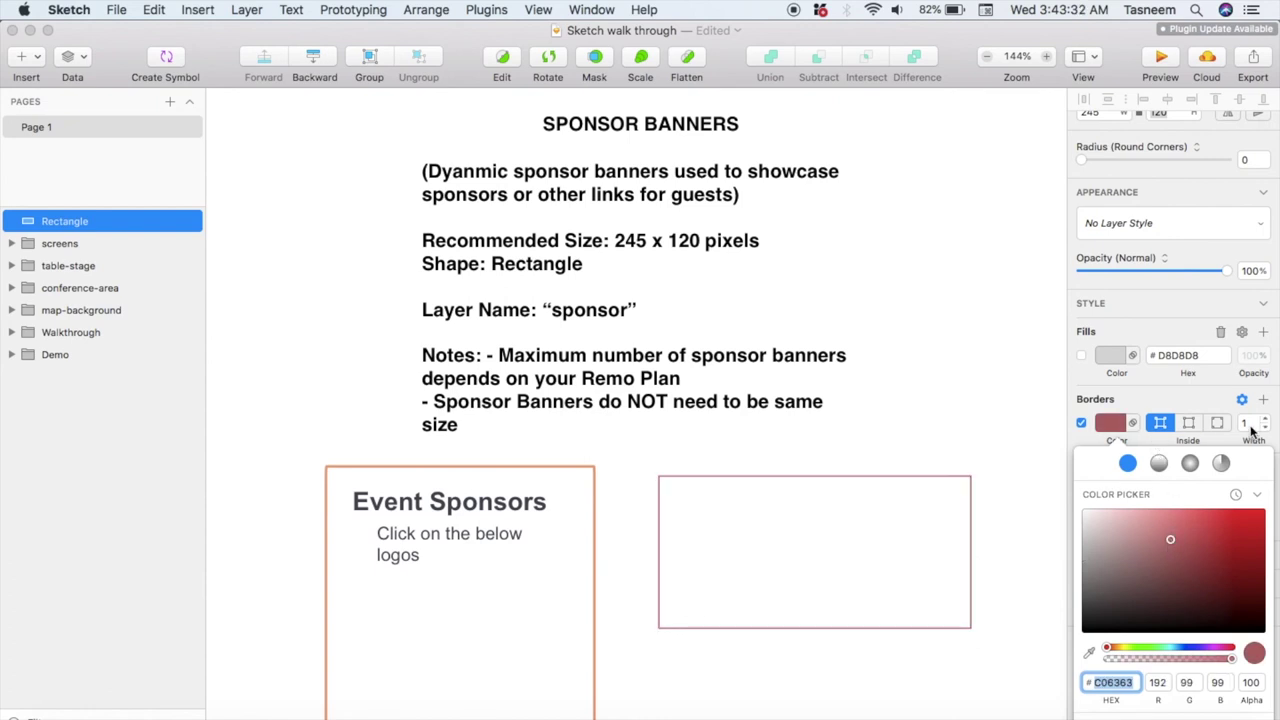
click(1250, 424)
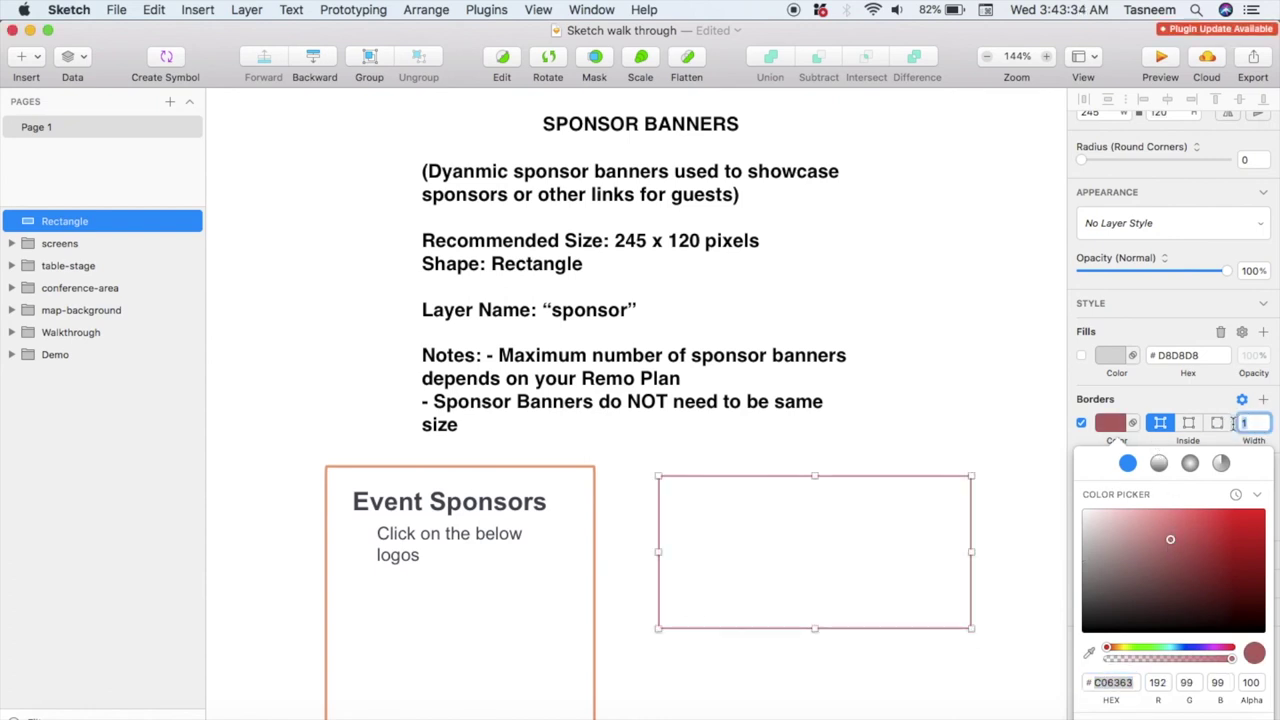
text(4)
key(Return)
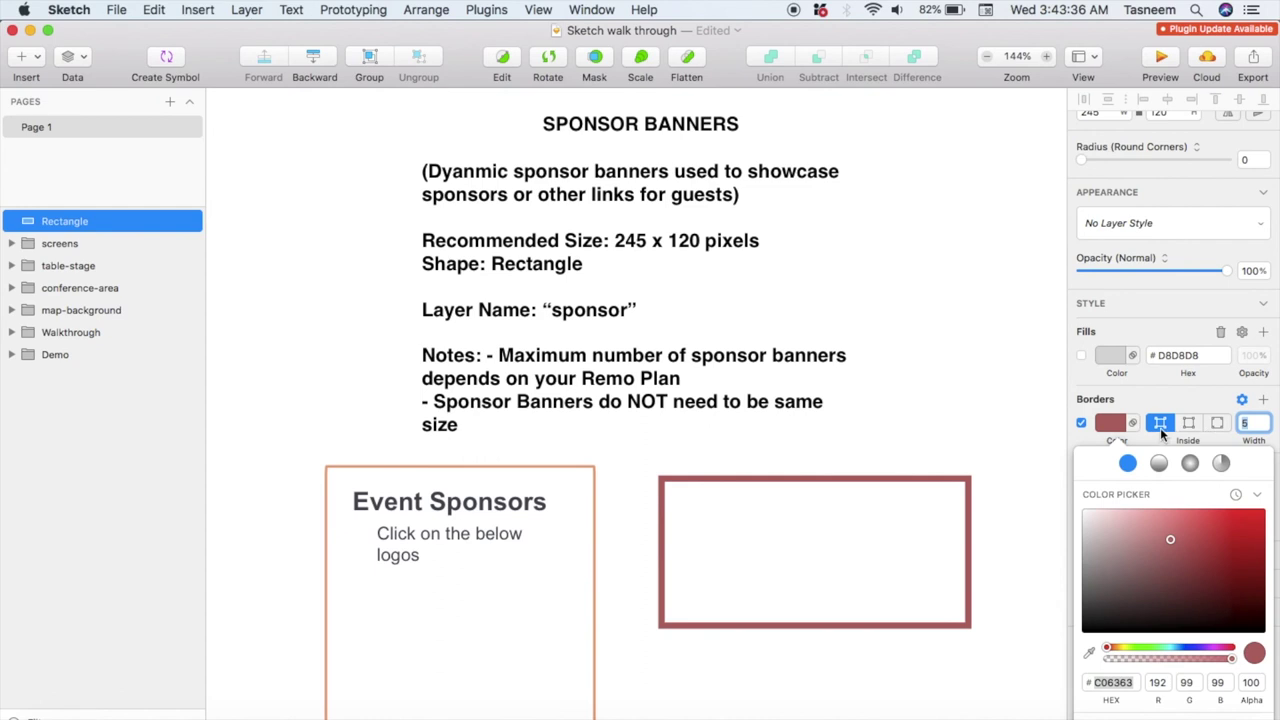
scroll(1118, 420, up, 1)
click(1118, 420)
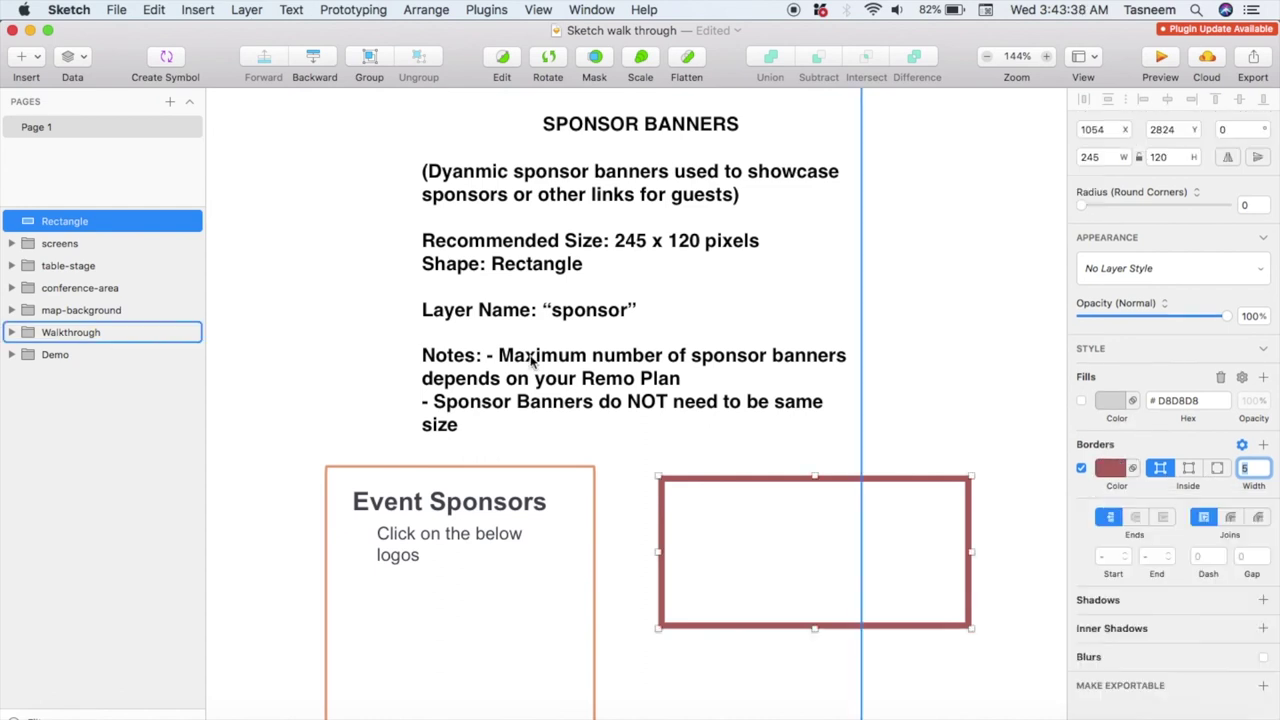
Step: Rename the new banner rectangle's layer as sponsor
double_click(93, 221)
text(sponsor)
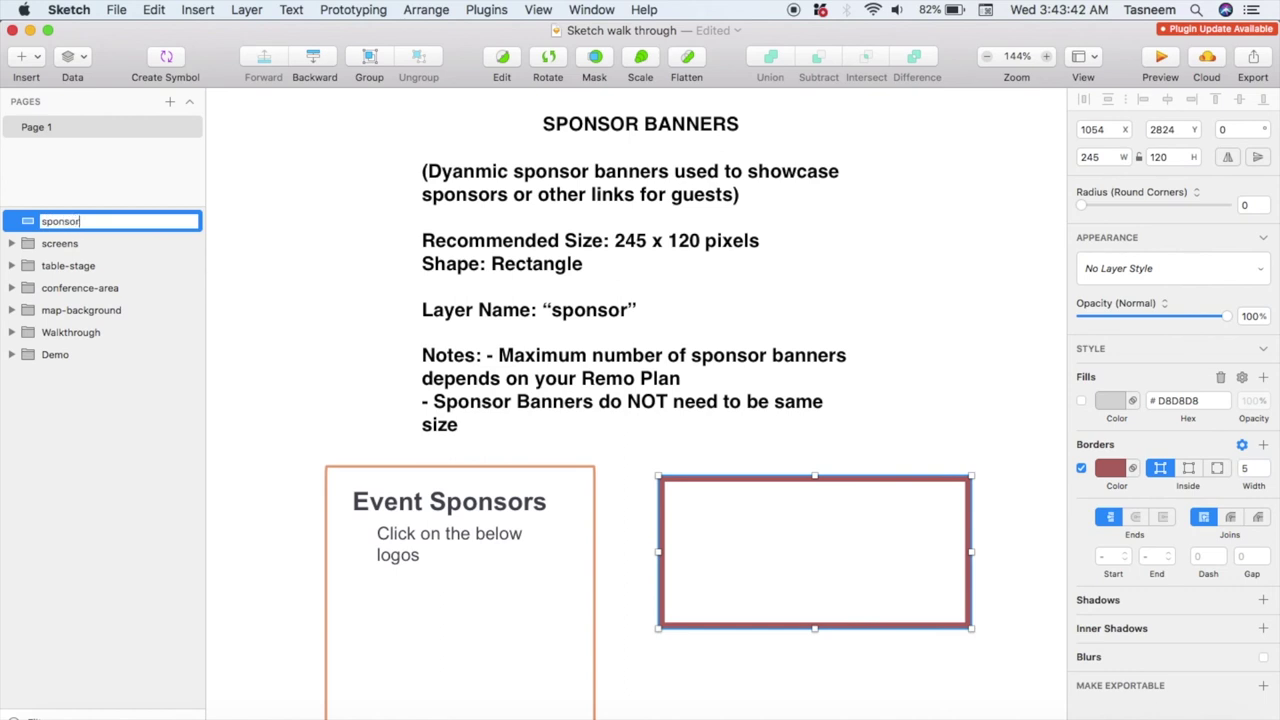
key(Return)
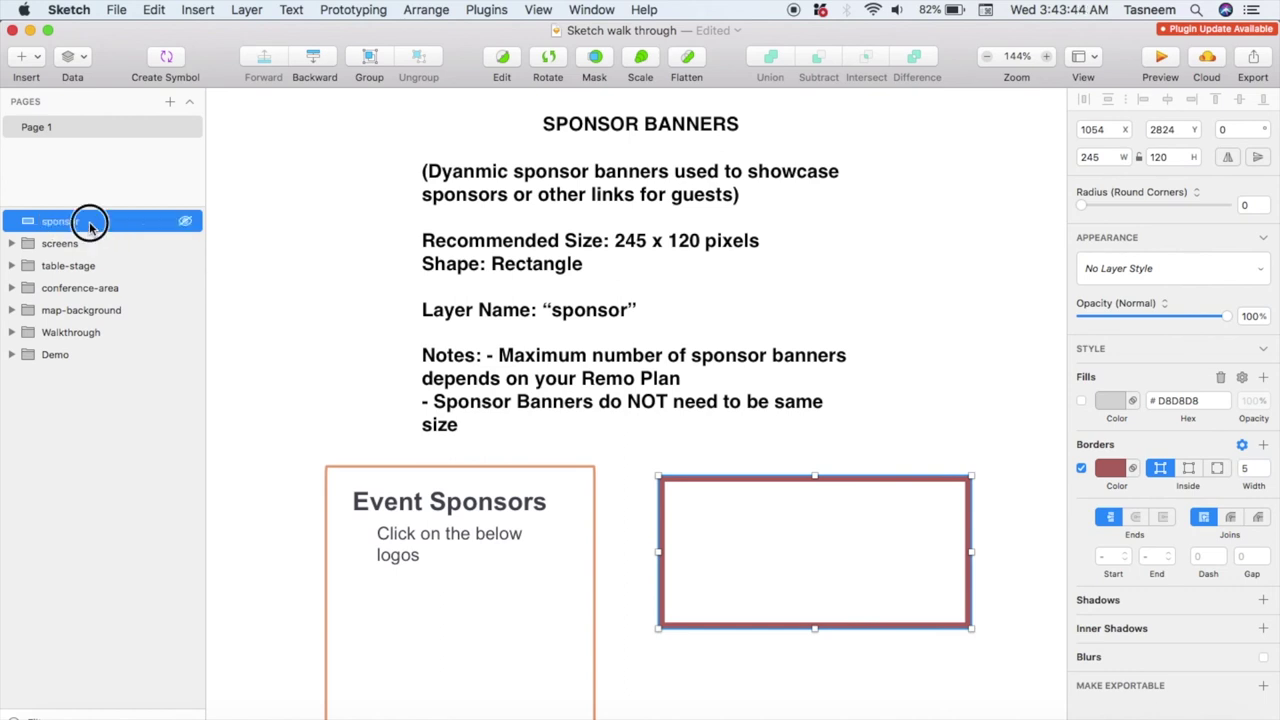